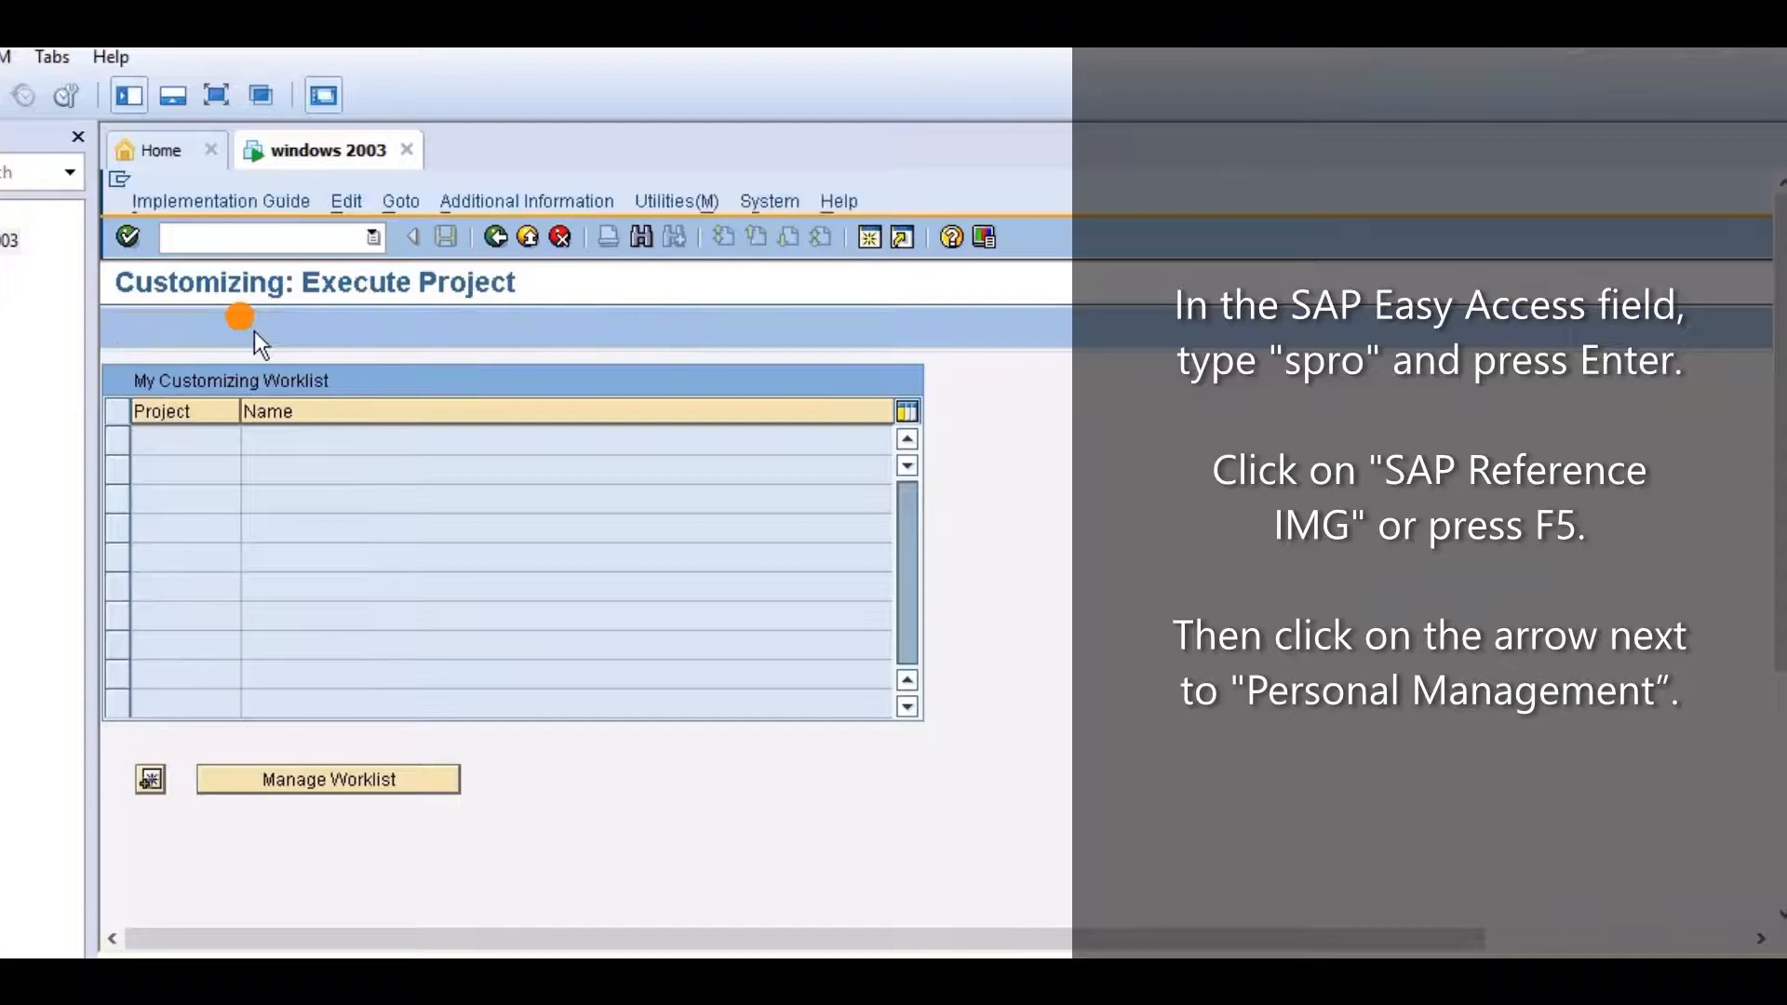
- Open the Maintain Relationships activity under Personnel Management > Organizational Management > Basic Settings > Data Model Enhancement > Relationship Maintenance
left_click_drag(1779, 614, 1779, 852)
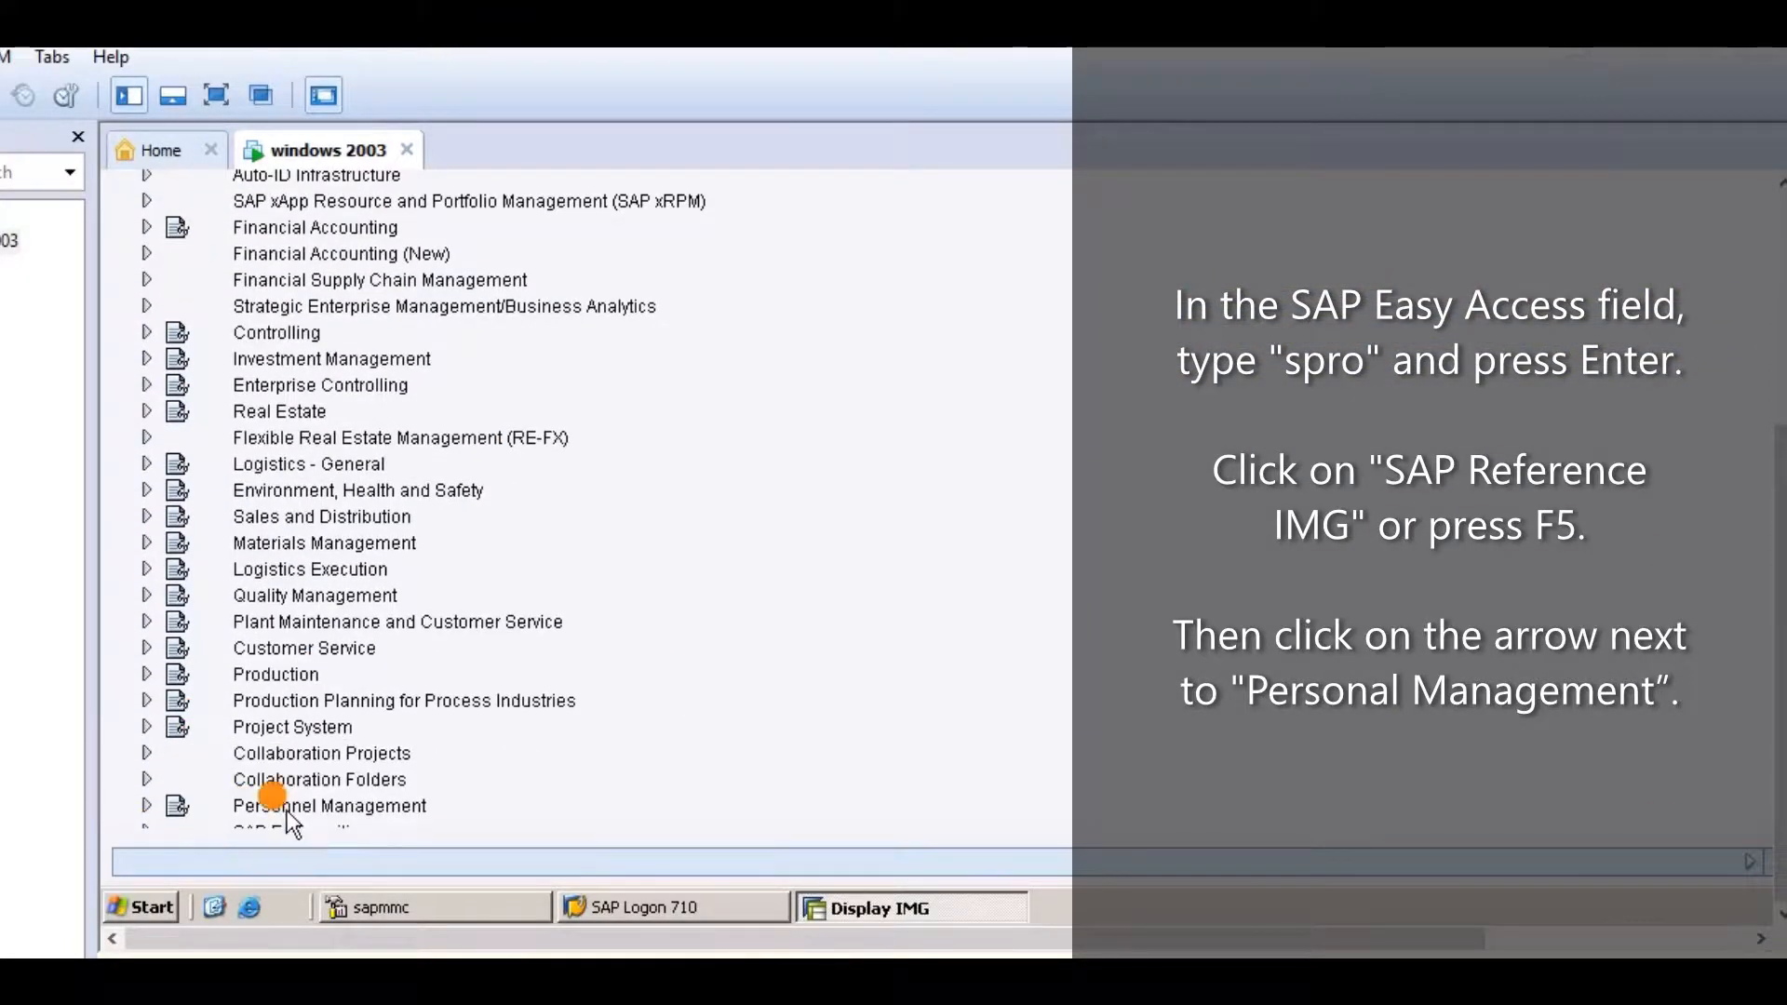
left_click(146, 805)
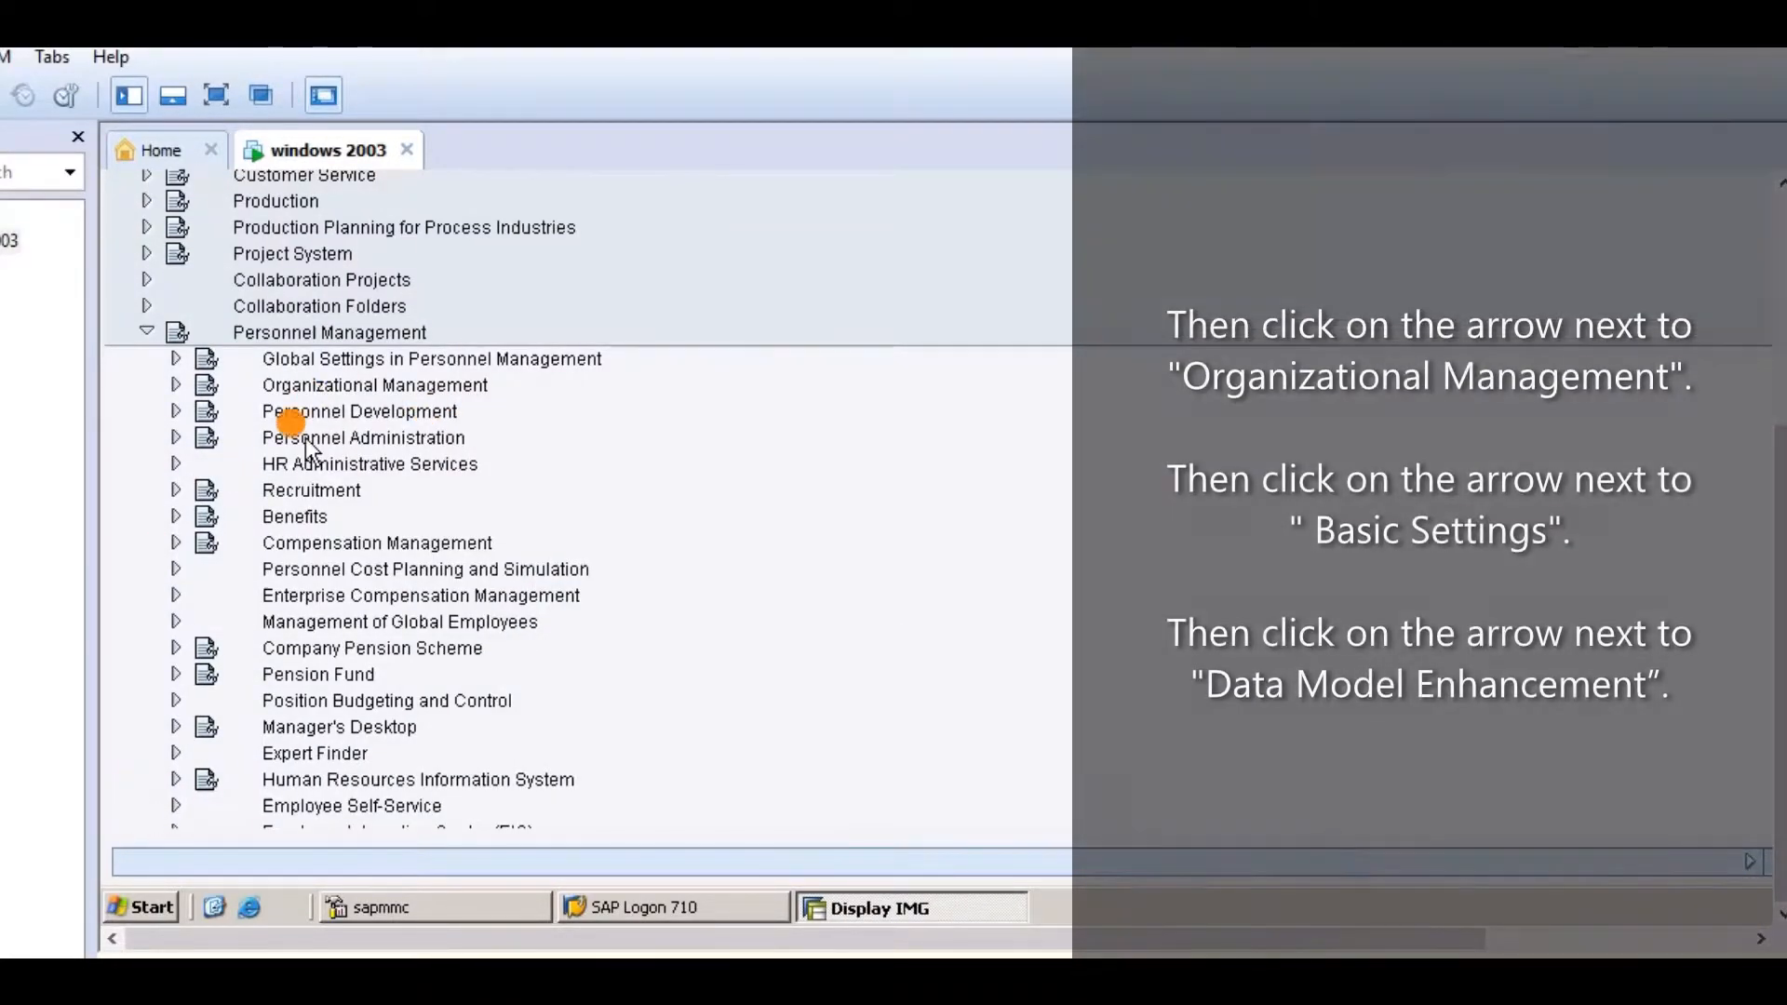
left_click(174, 386)
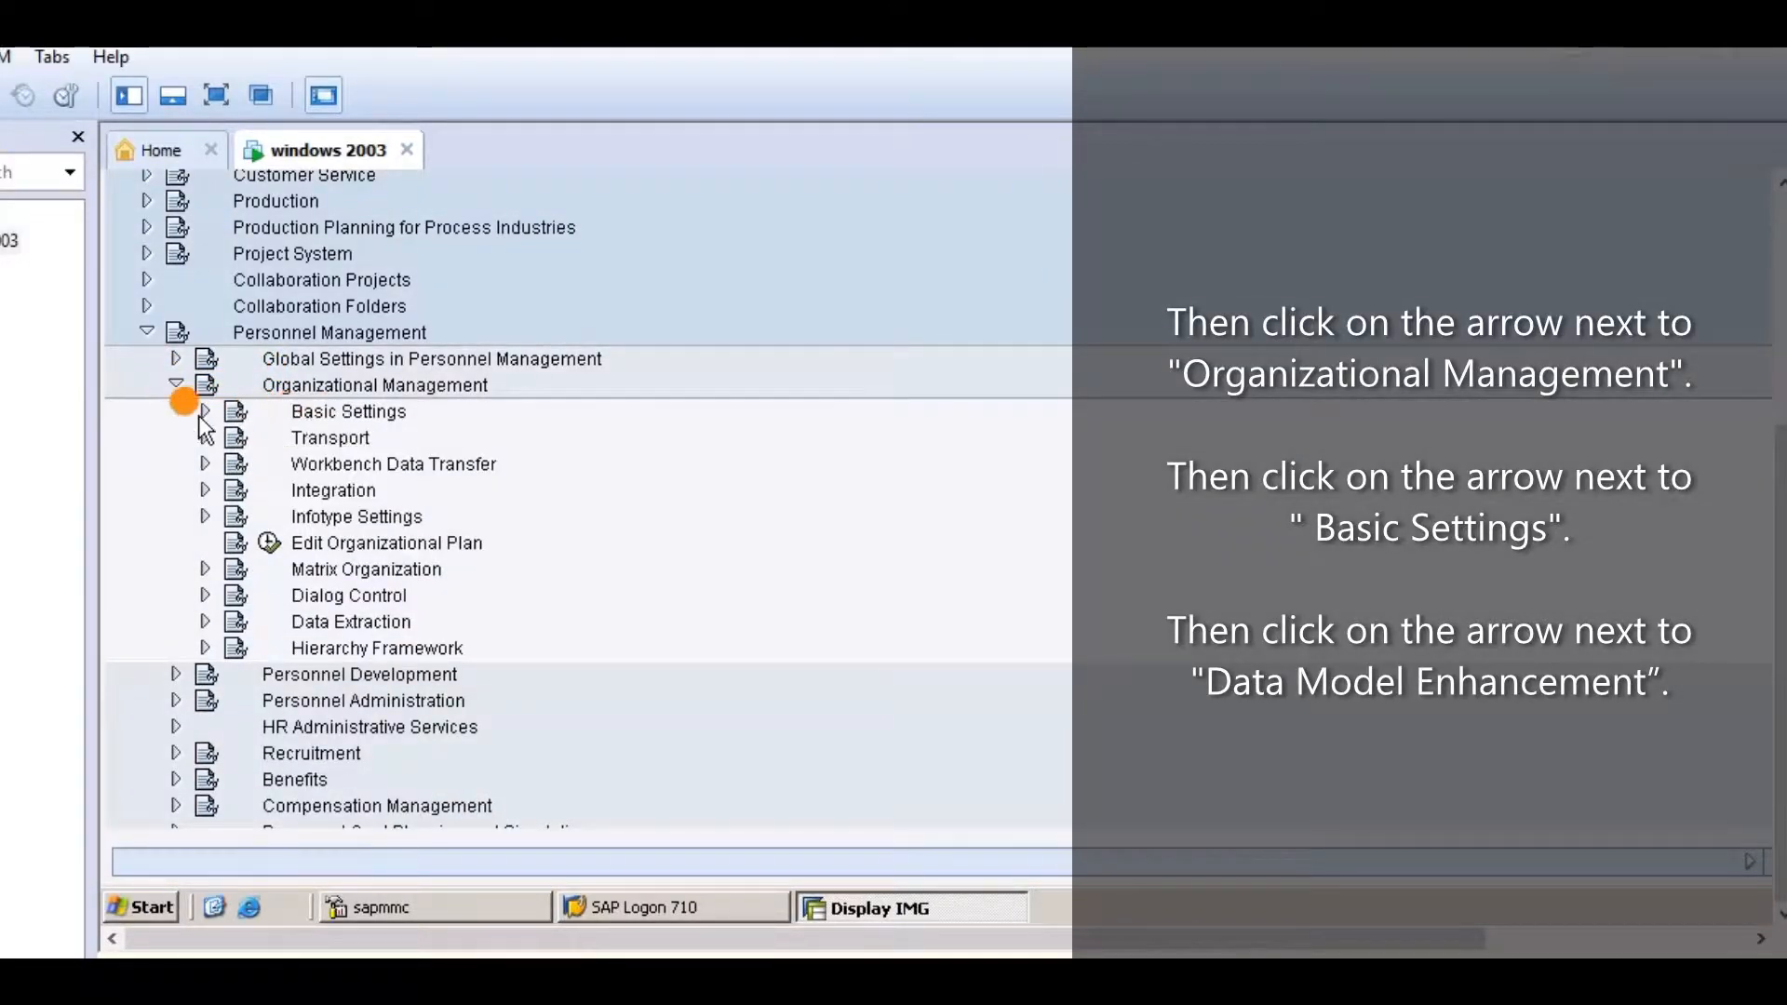
left_click(207, 412)
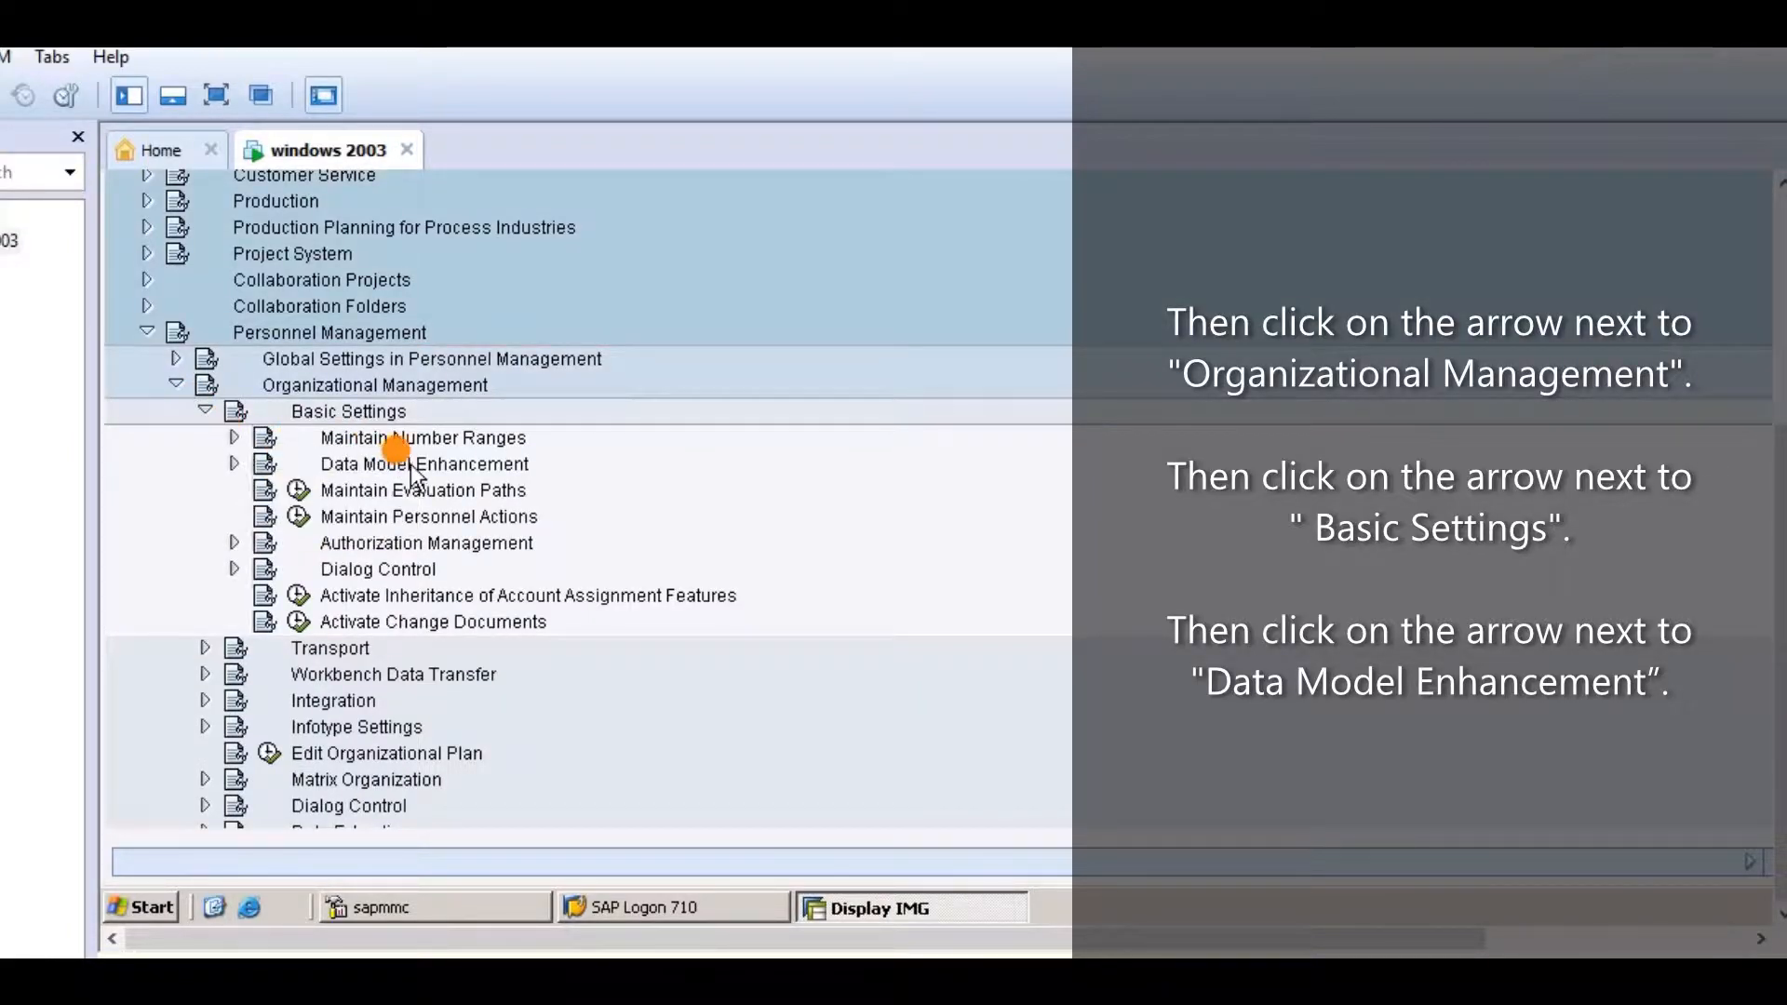
left_click(235, 464)
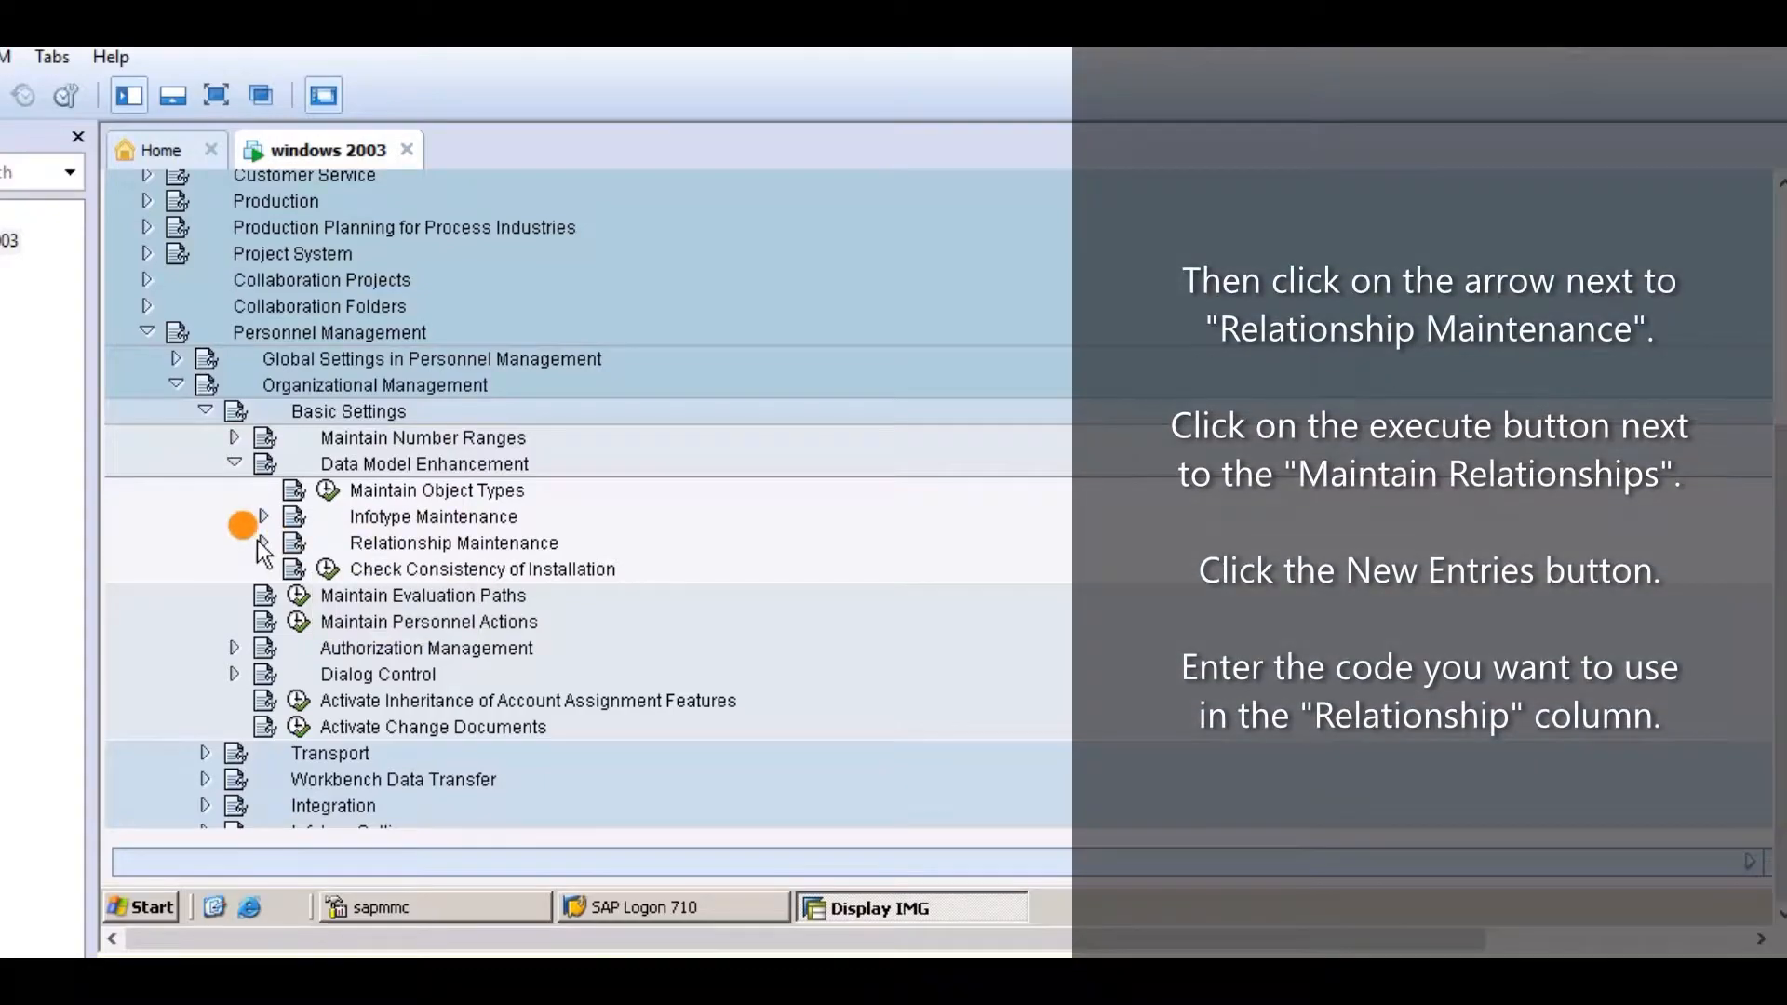
left_click(261, 542)
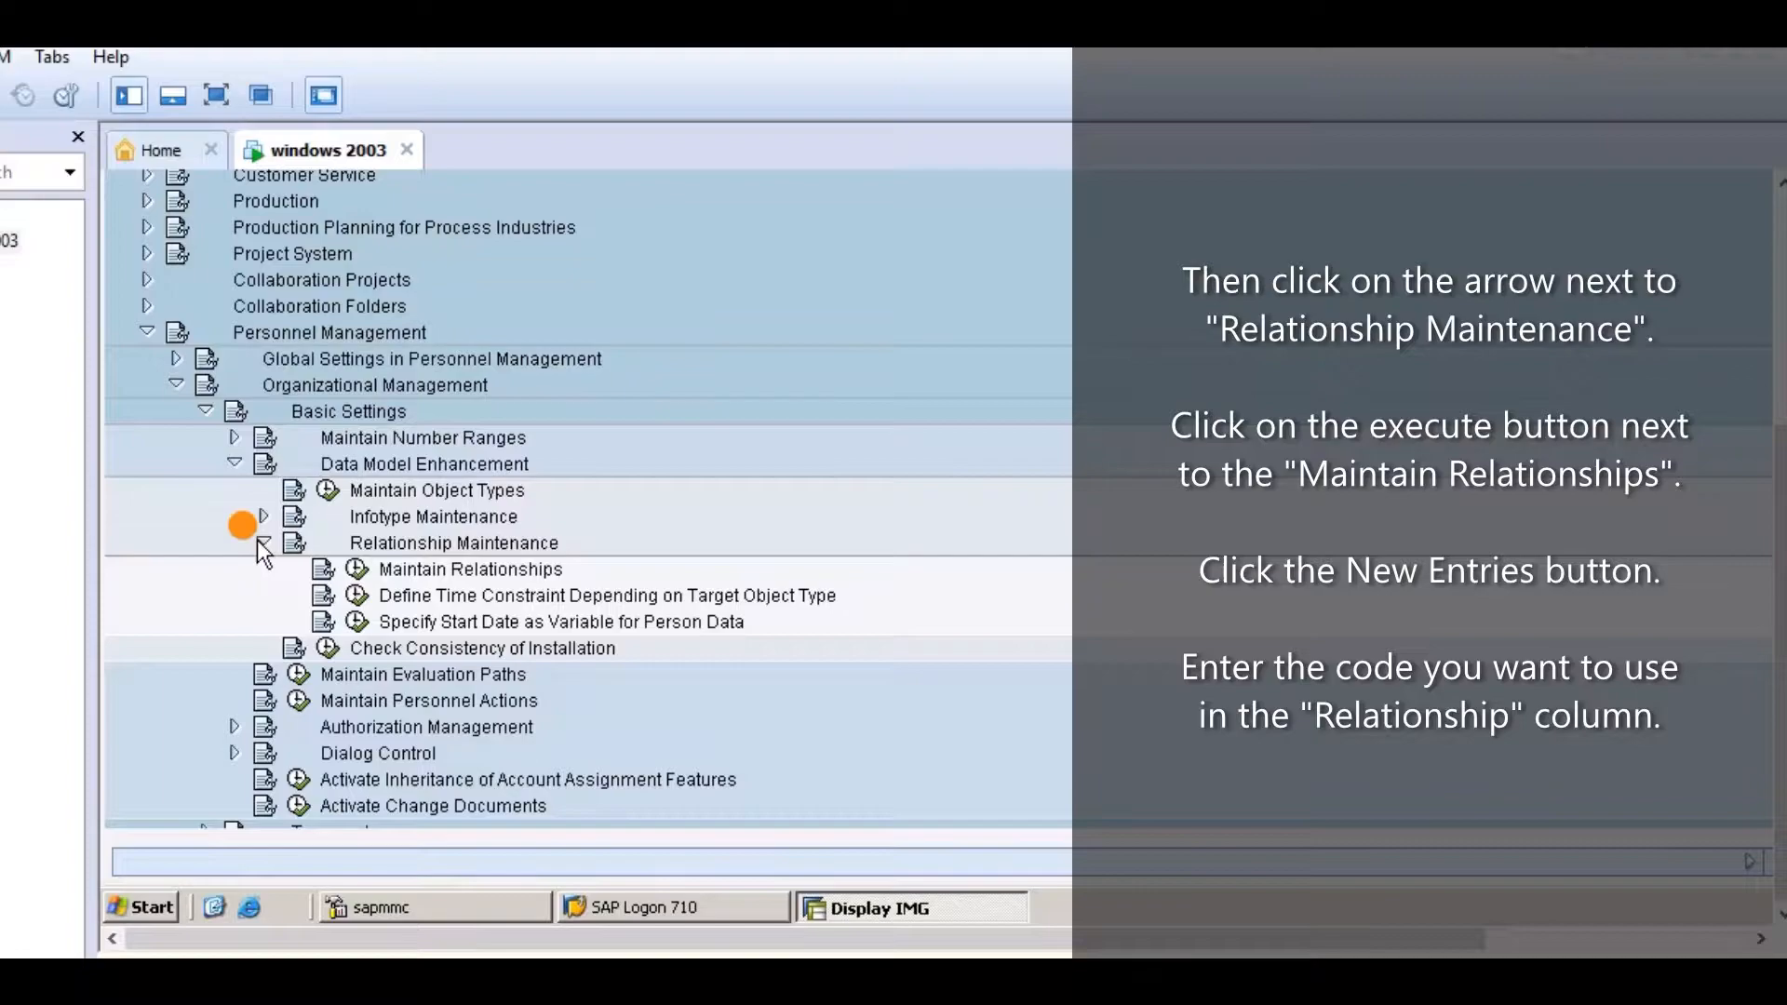
left_click(358, 568)
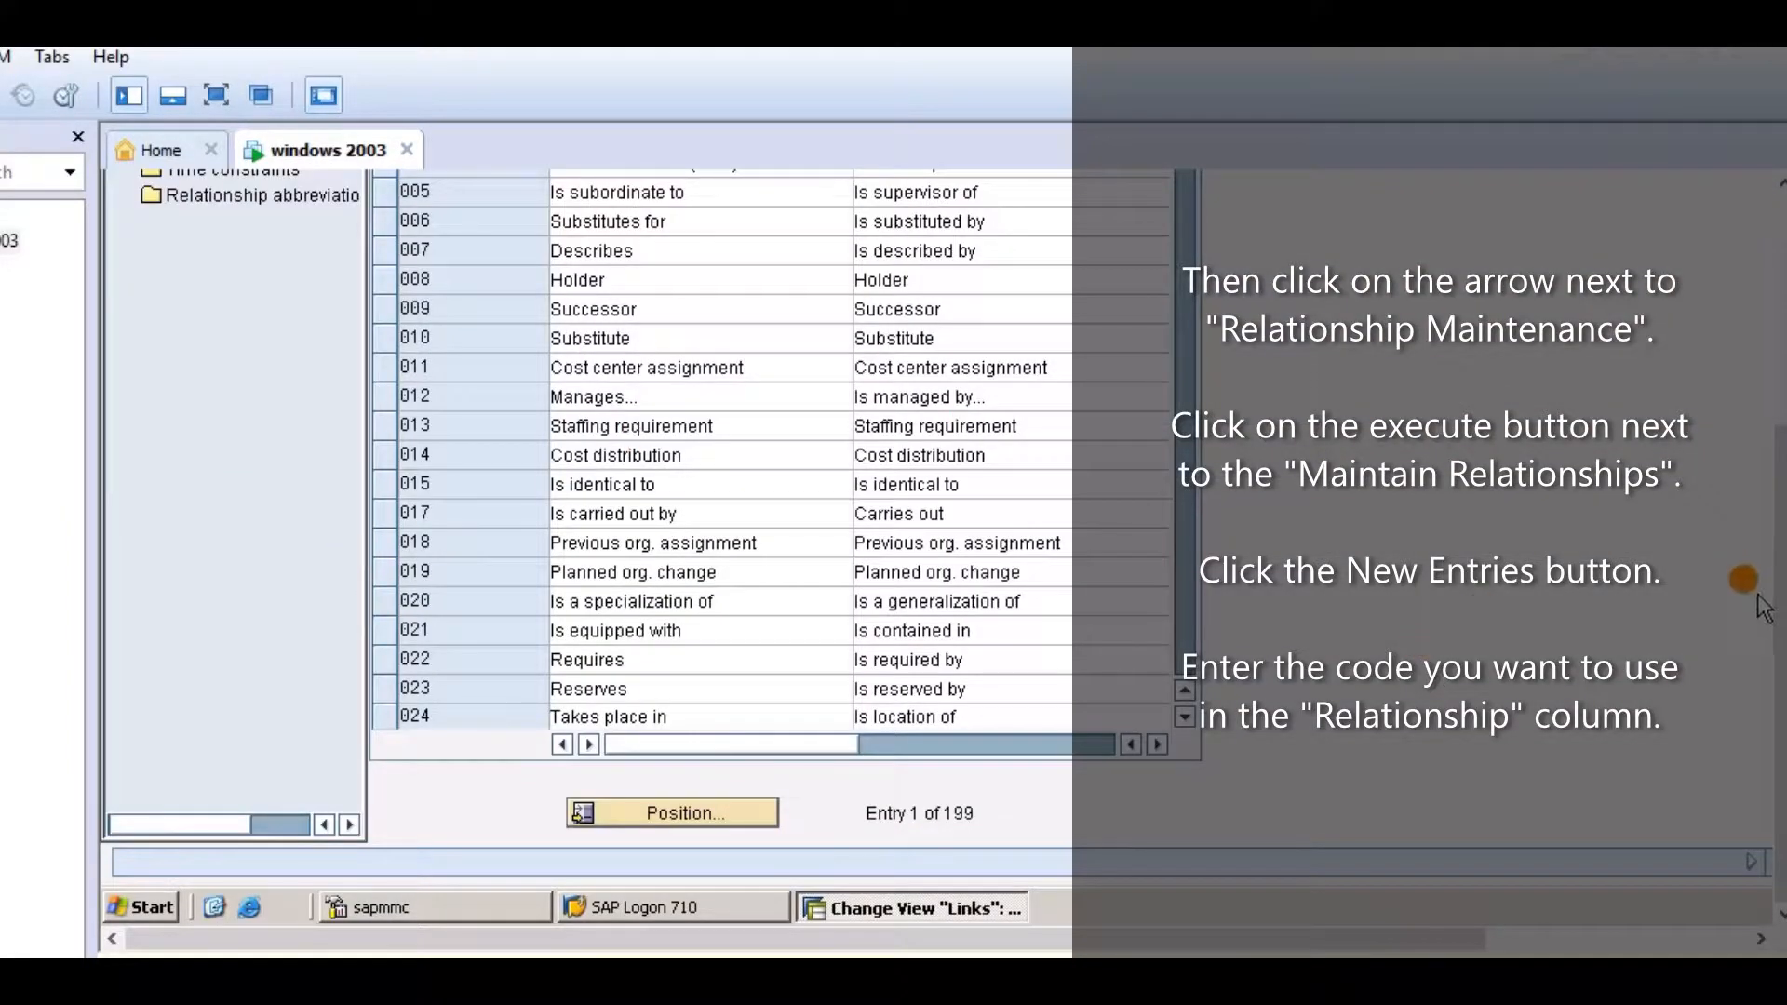
- Create and save a new relationship BRO with bottom-up name "branch of" and top-down name "head branch of"
left_click_drag(1783, 654, 1753, 299)
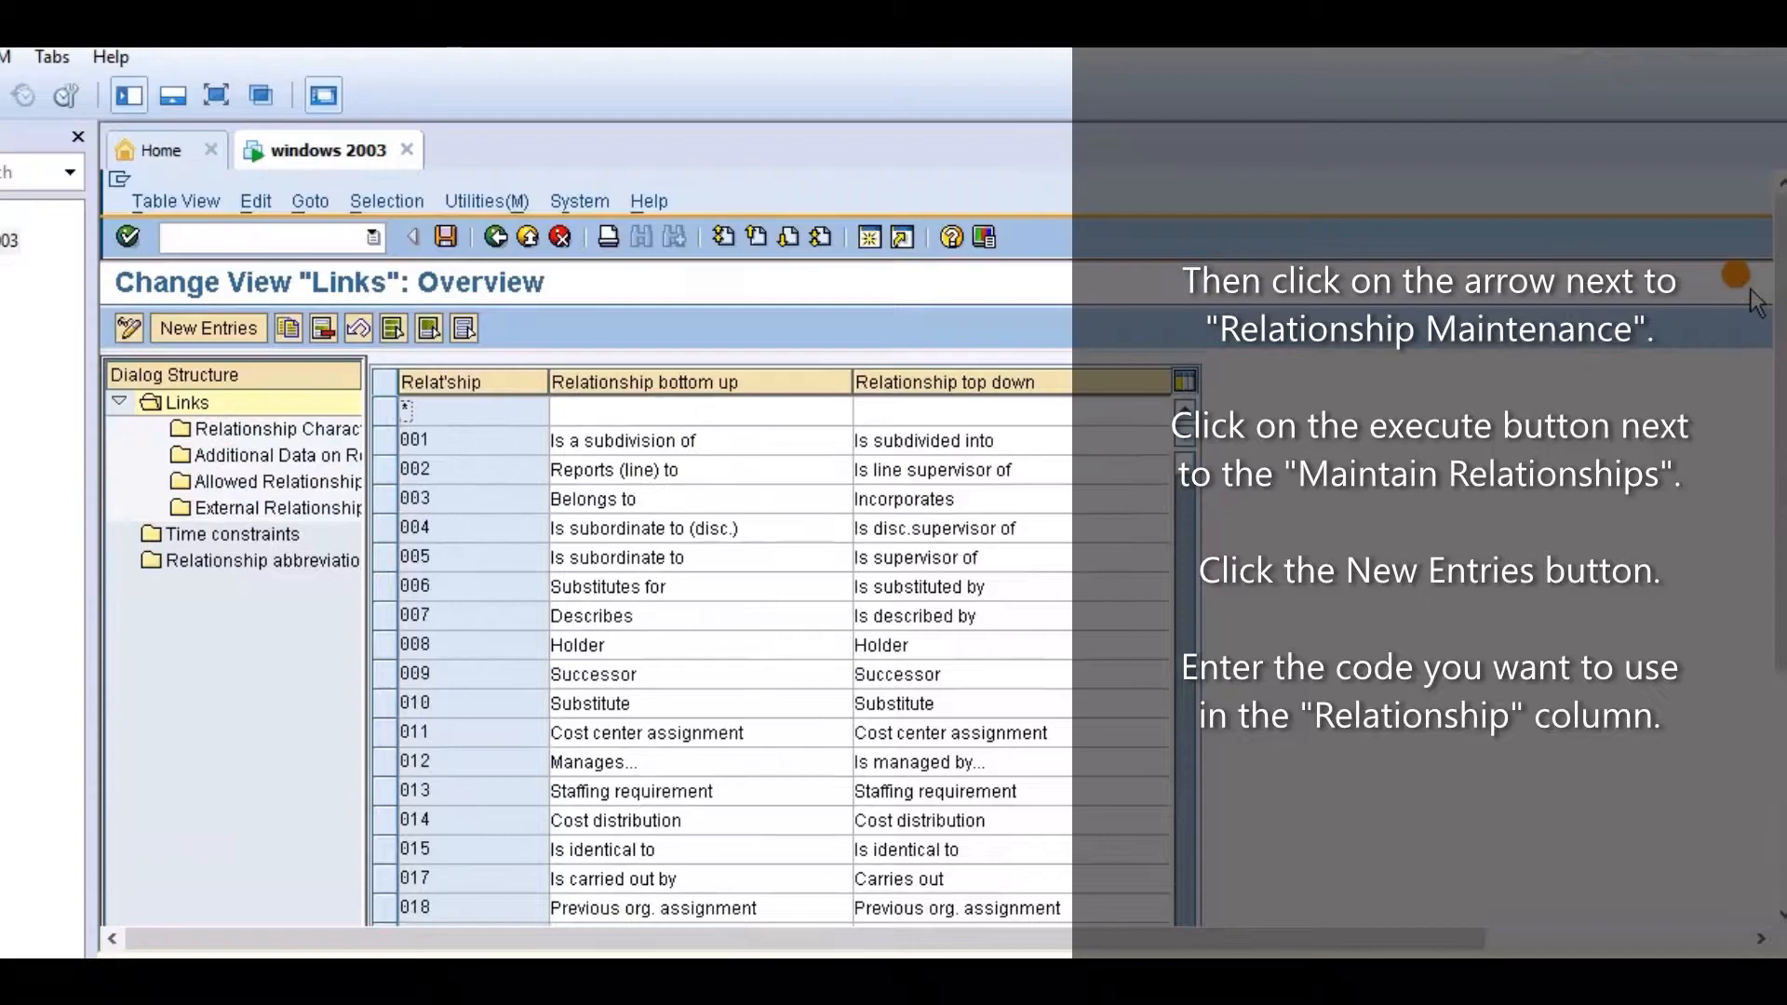
left_click(195, 328)
left_click(519, 410)
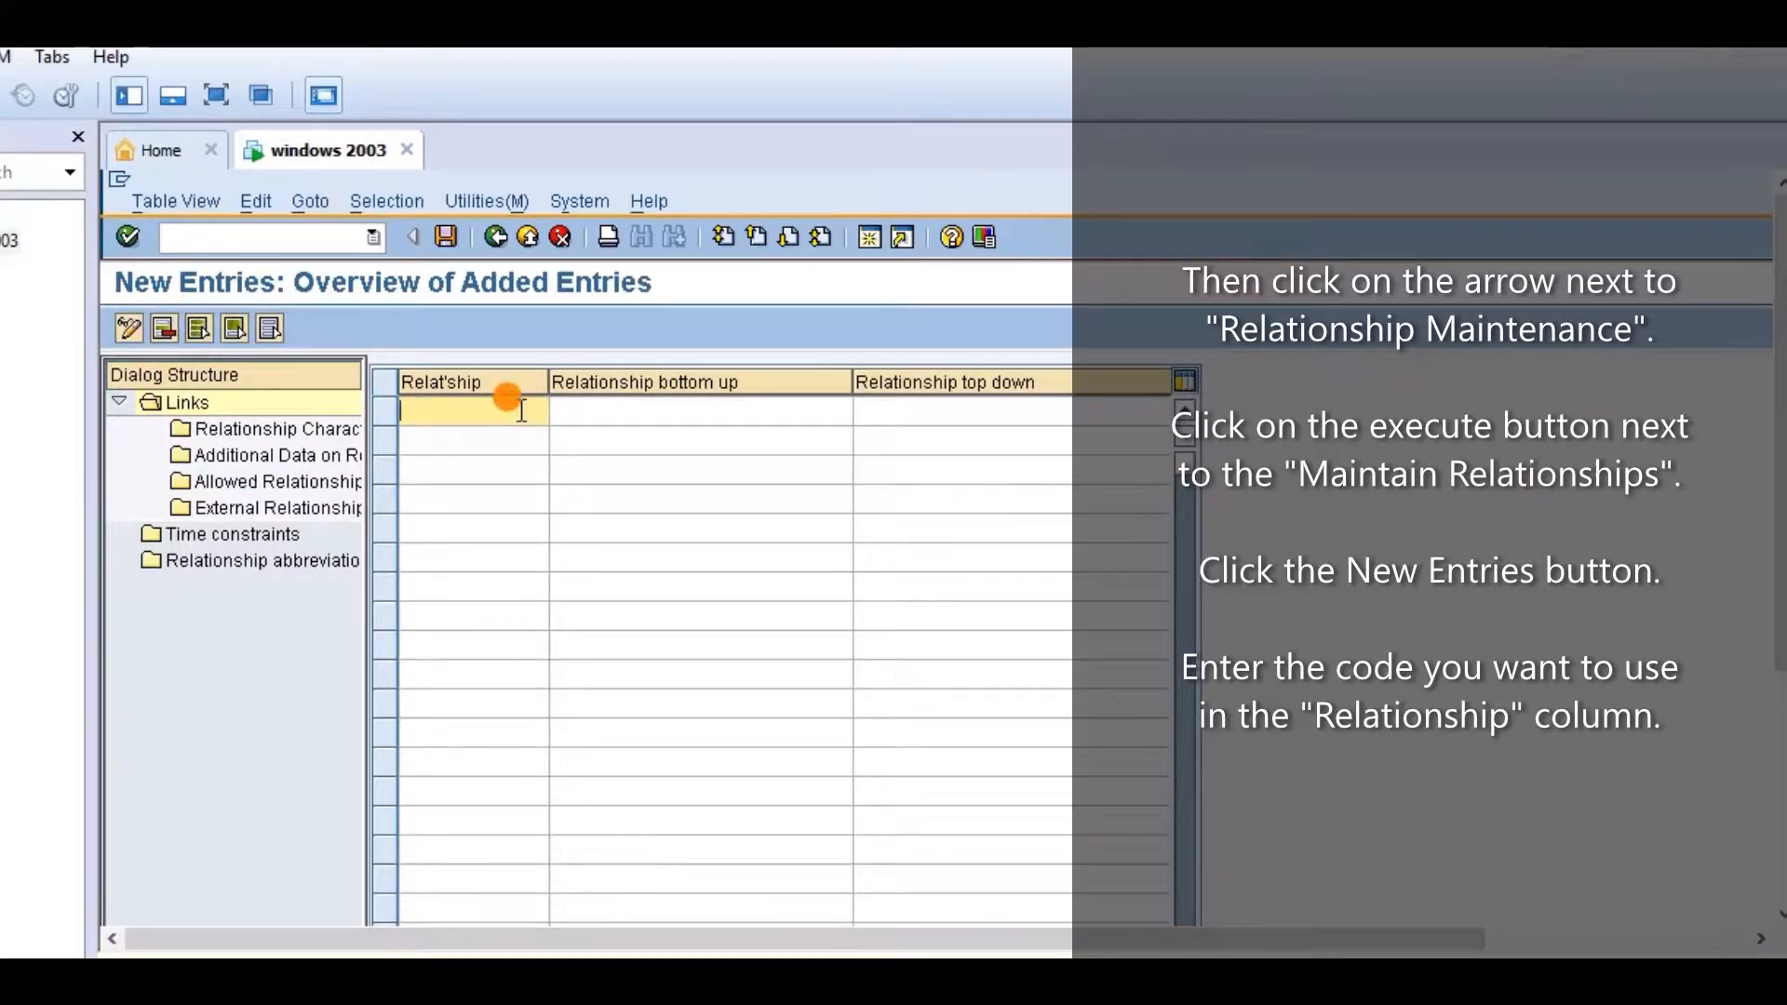
type("bro")
left_click(642, 410)
type("branch of")
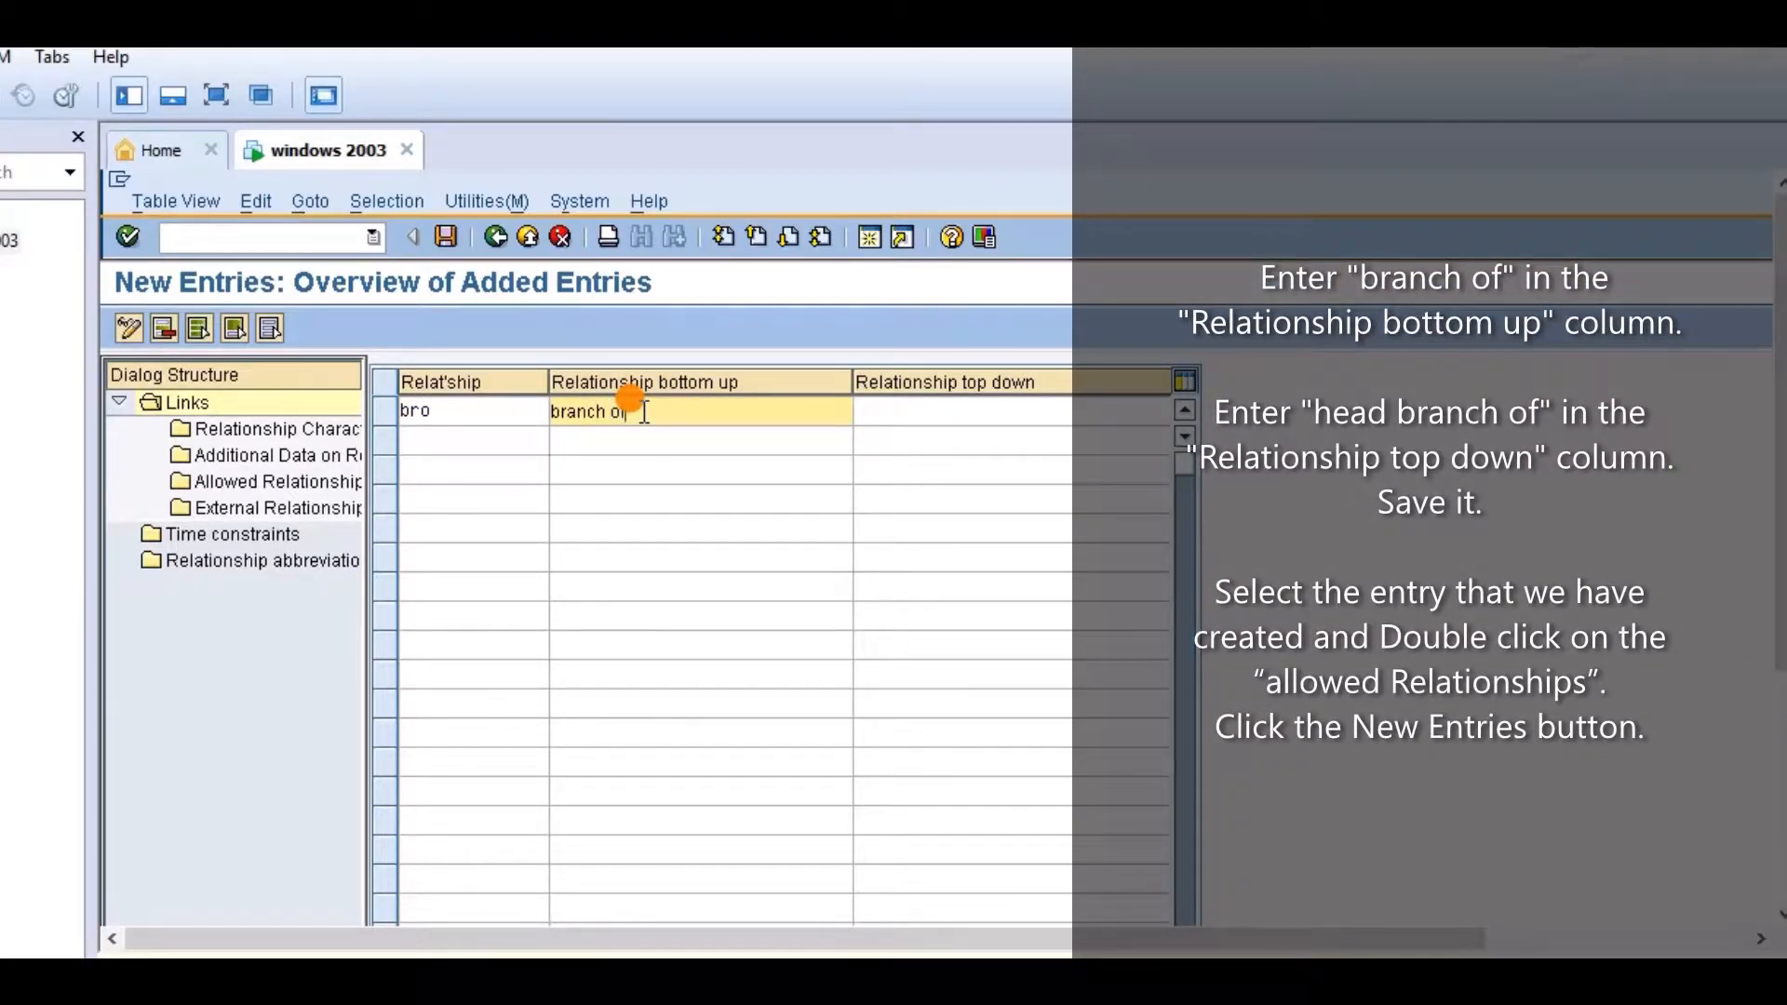
left_click(949, 411)
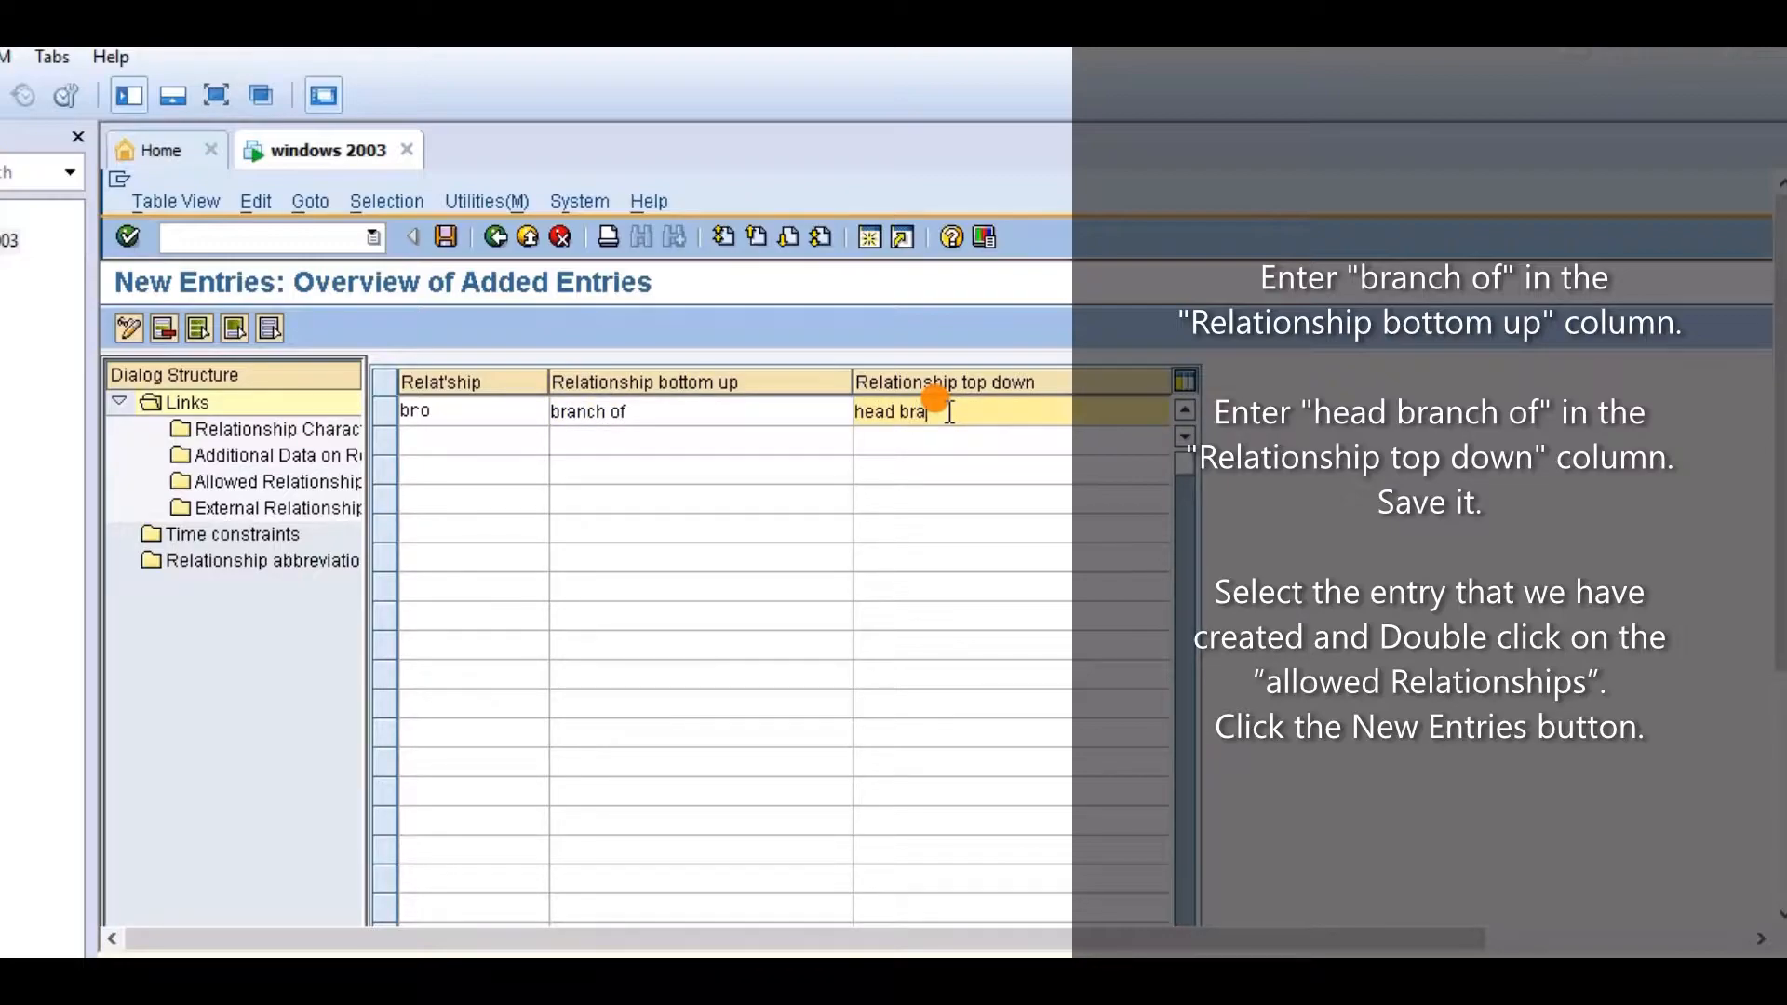
type("head branch of")
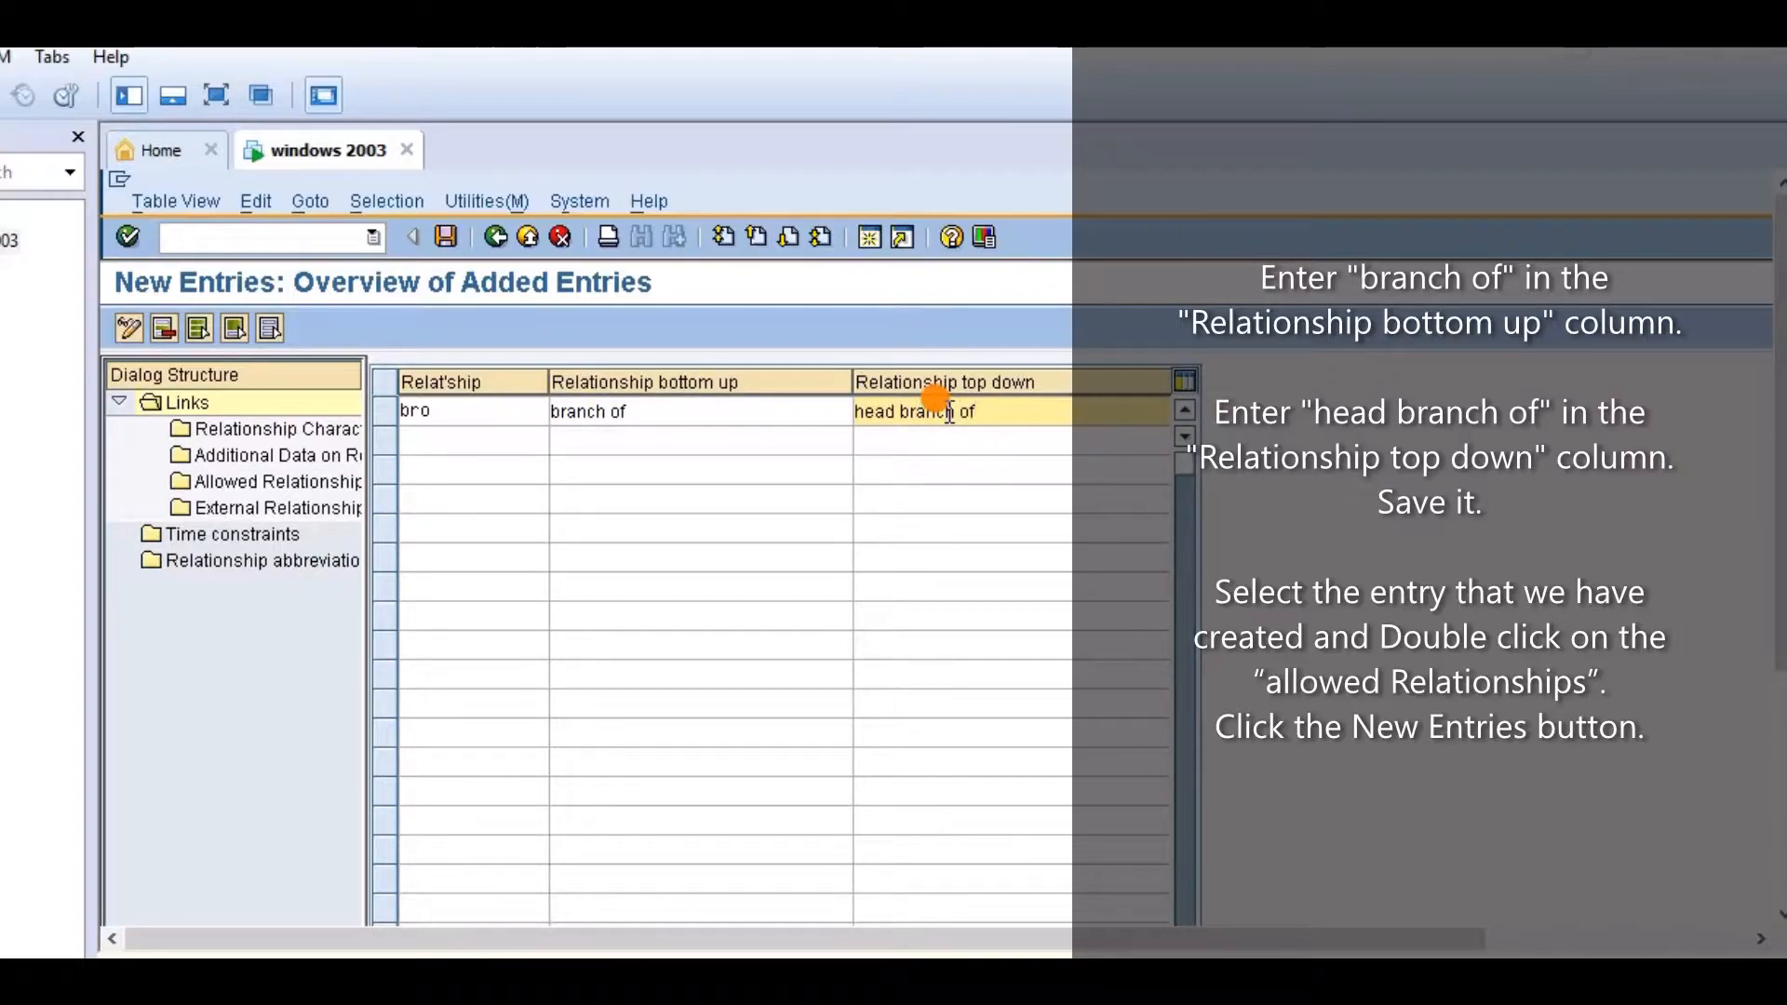
left_click(446, 238)
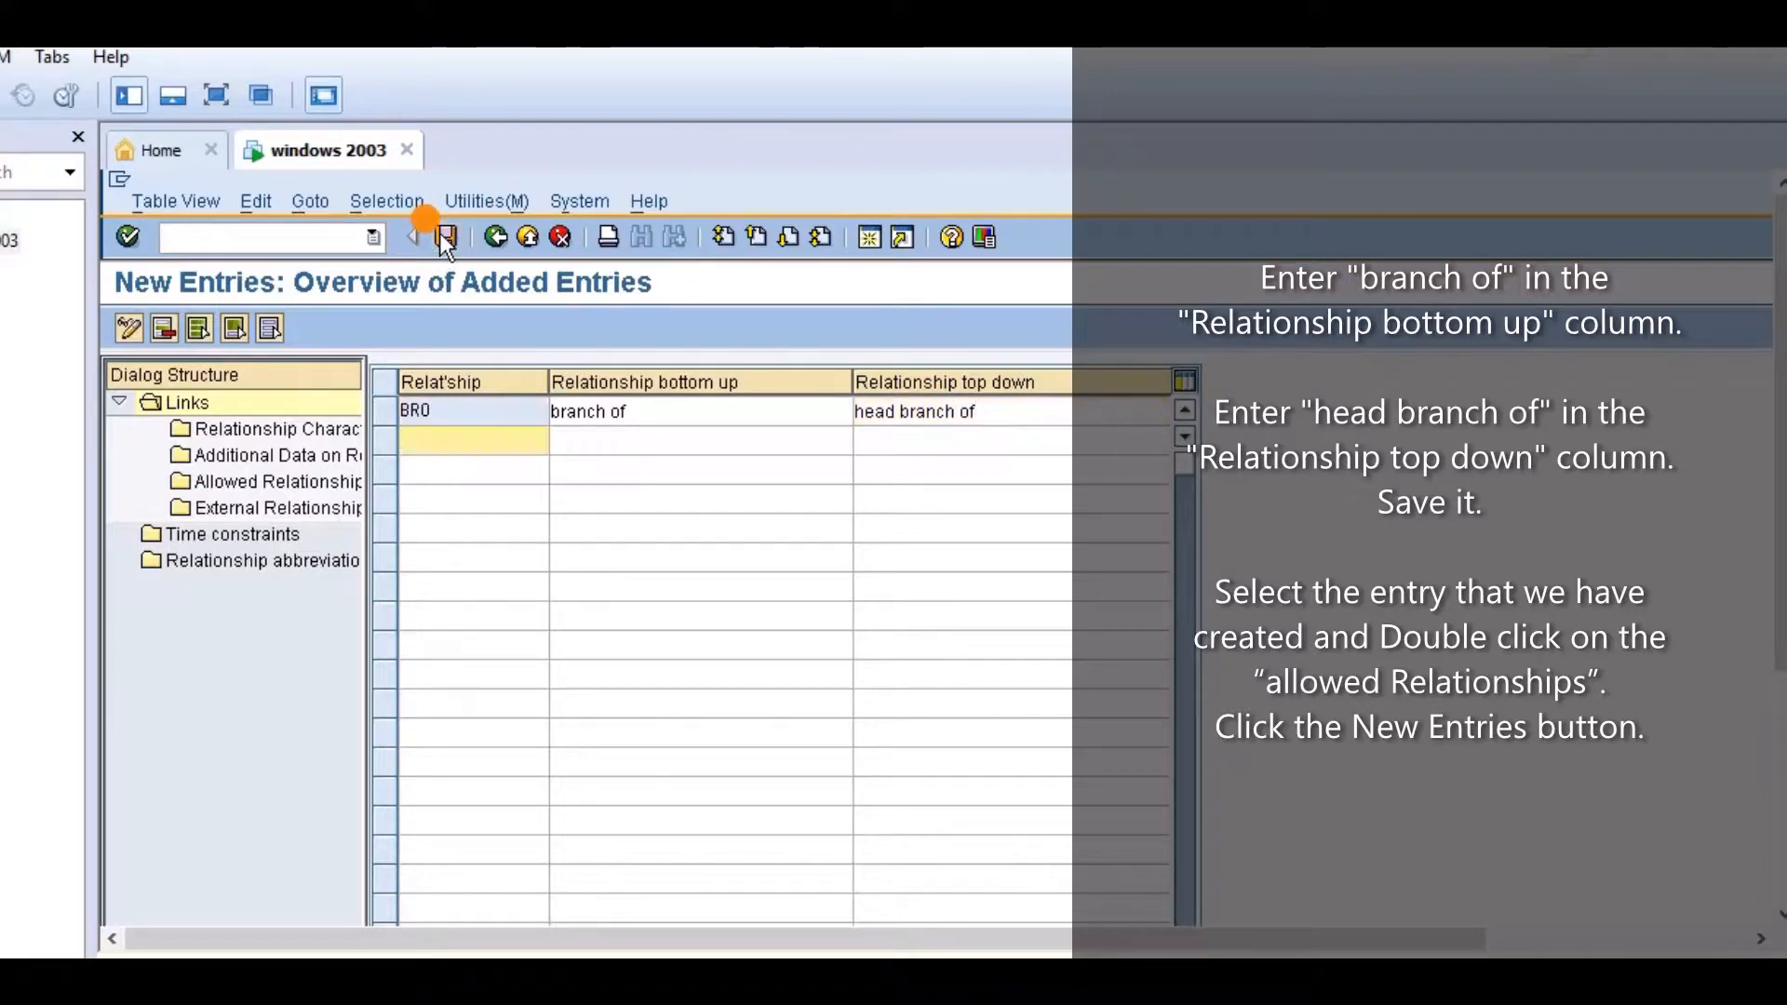
- Open the Allowed Relationships of the BRO entry and start adding new entries
left_click(380, 410)
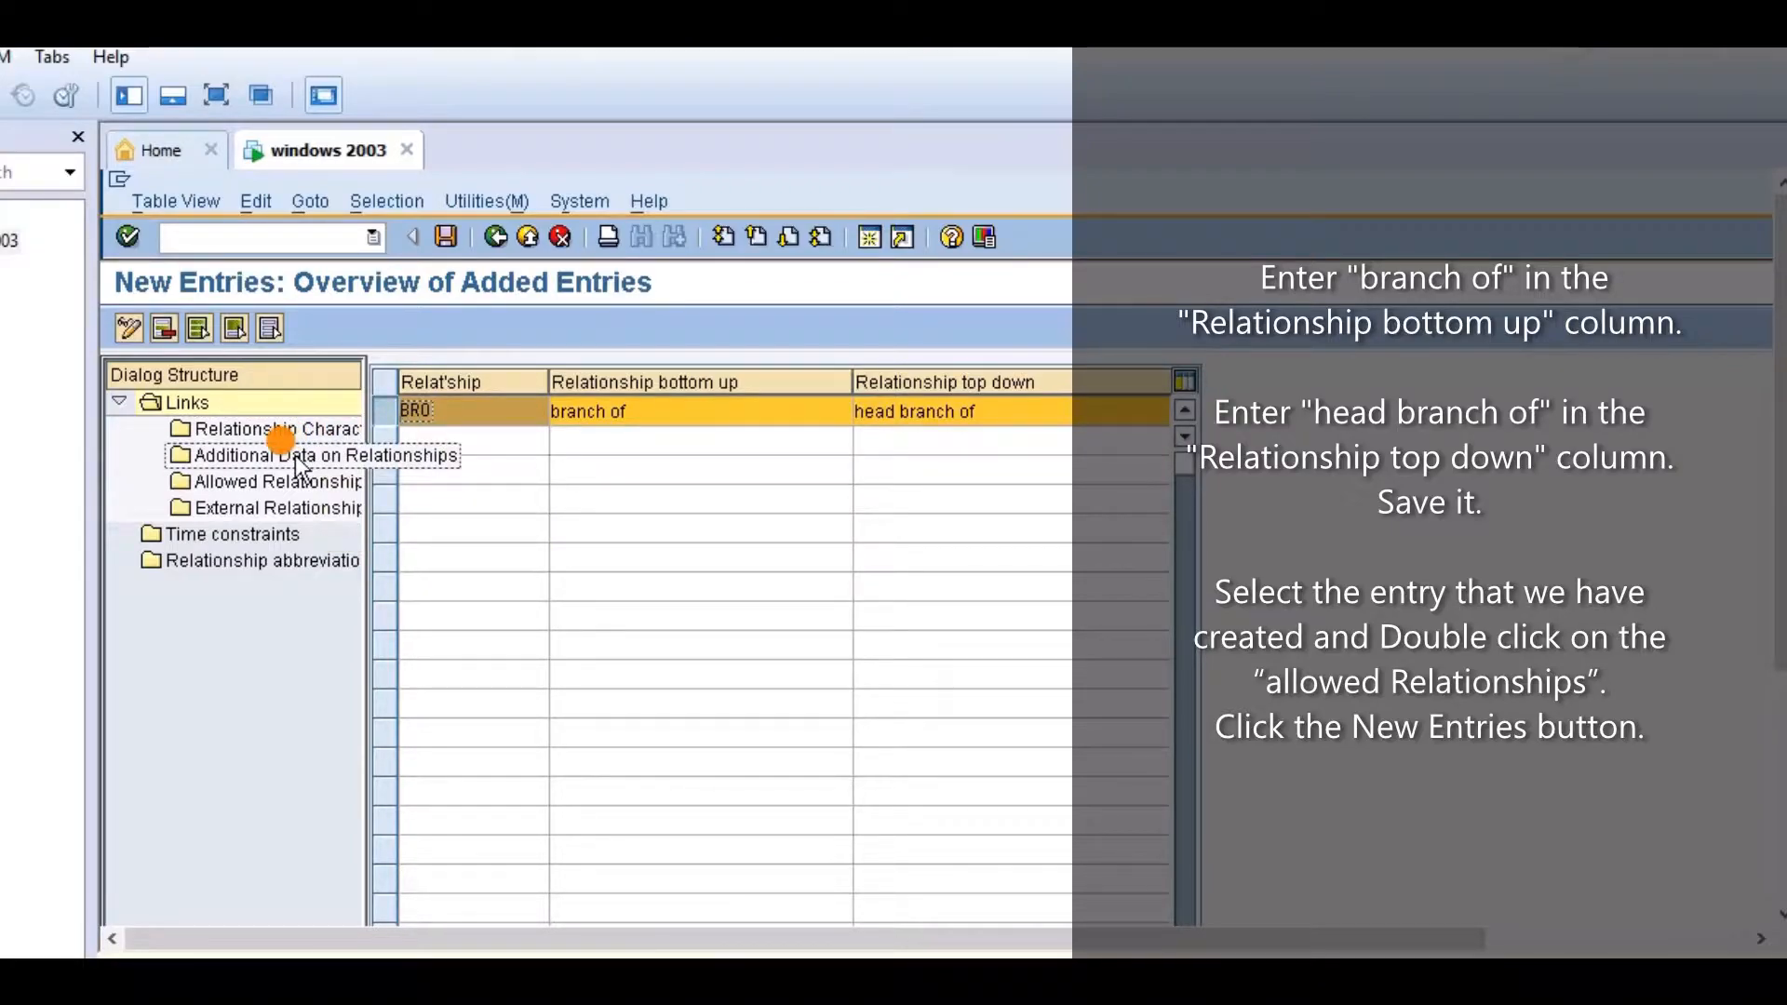
double_click(290, 484)
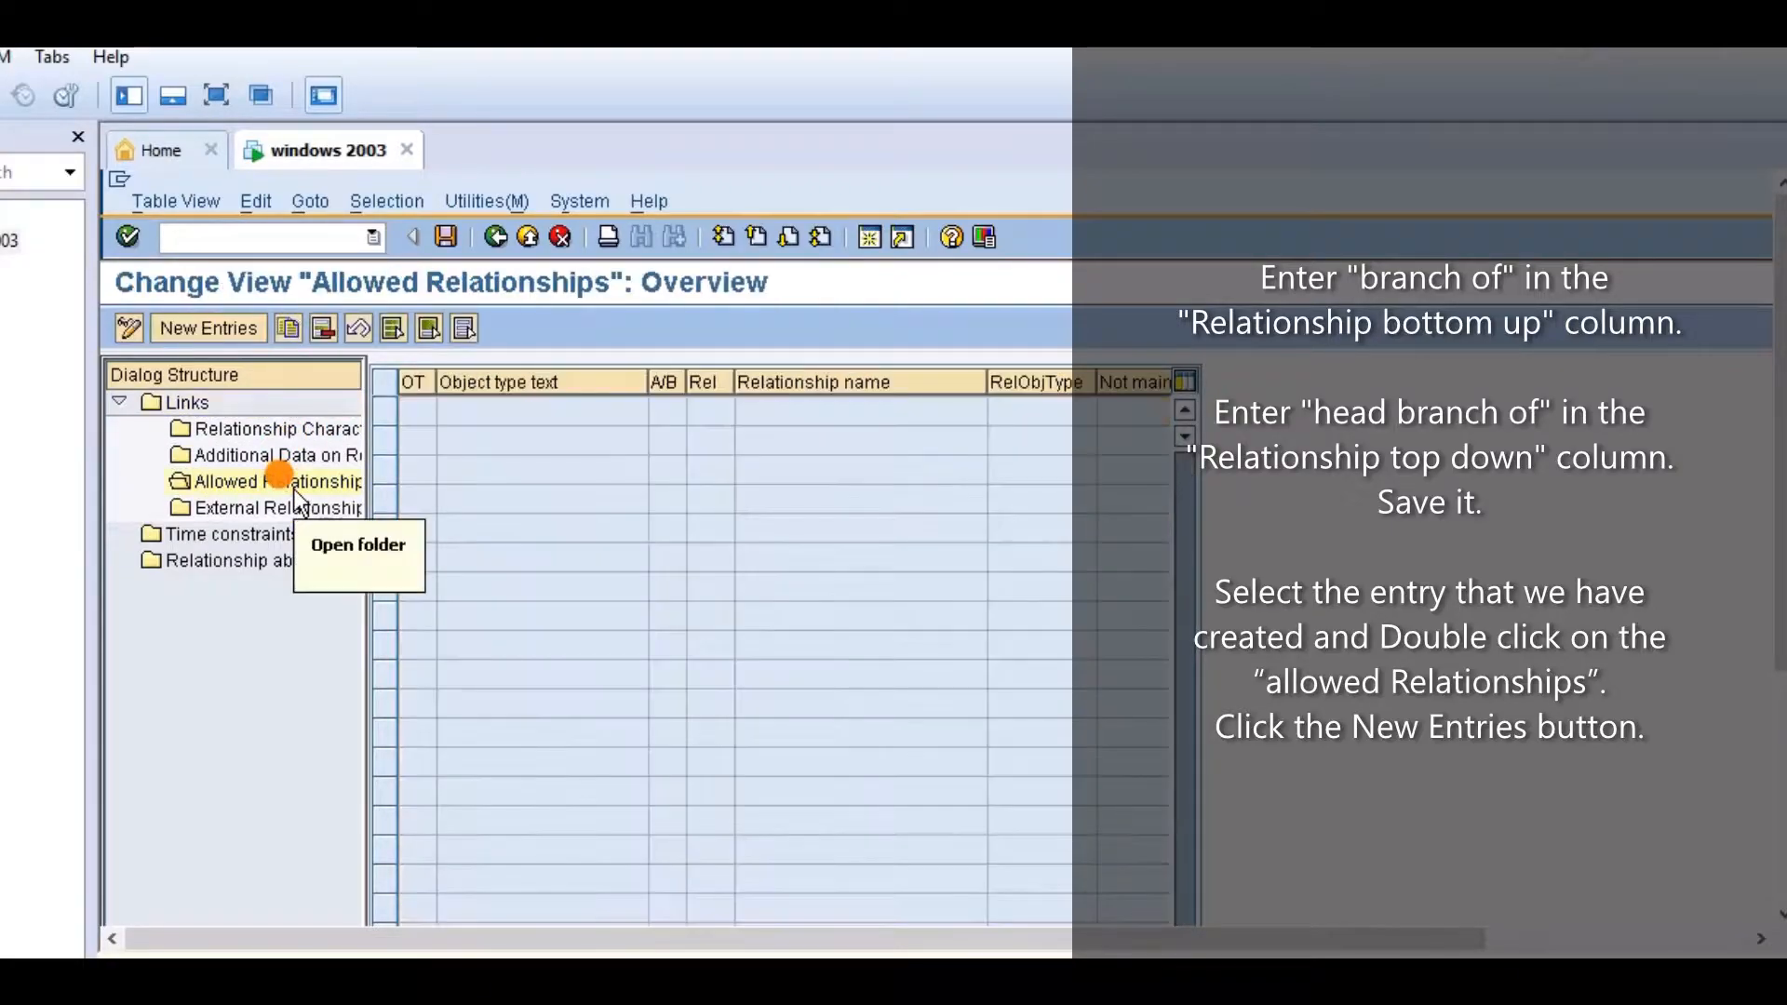
left_click(210, 316)
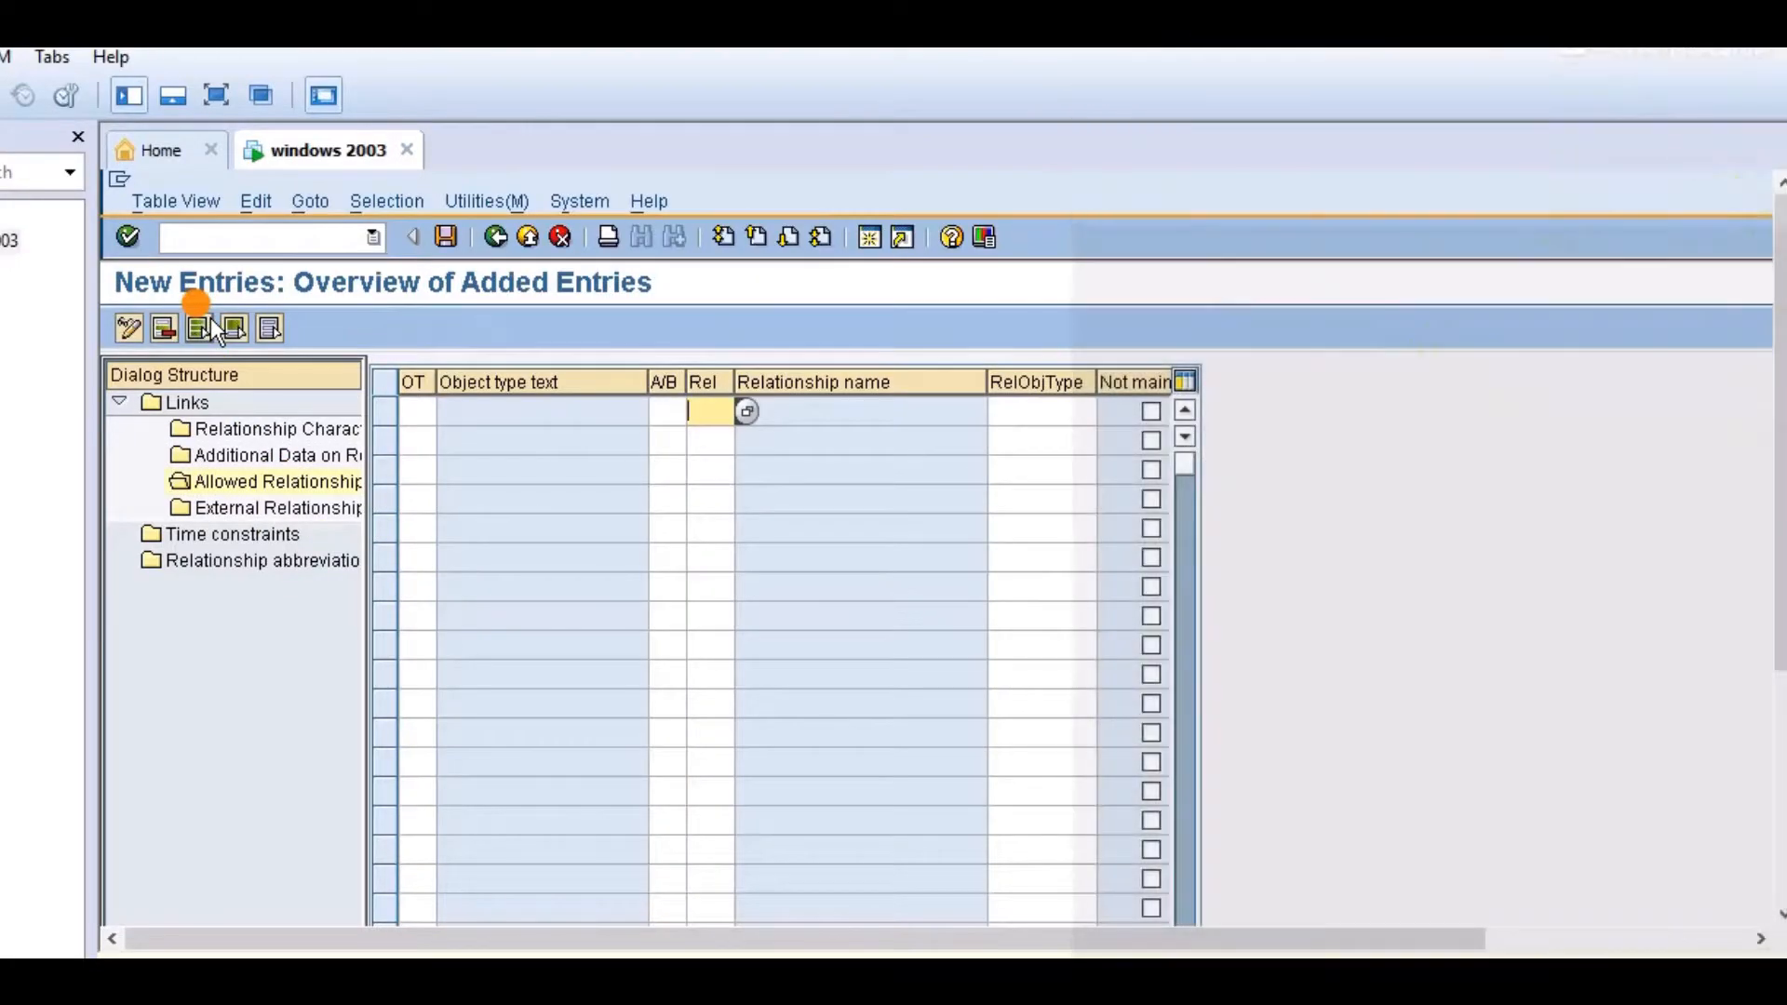
- In the first row, choose object type O and relationship specification A (bottom up)
left_click(414, 409)
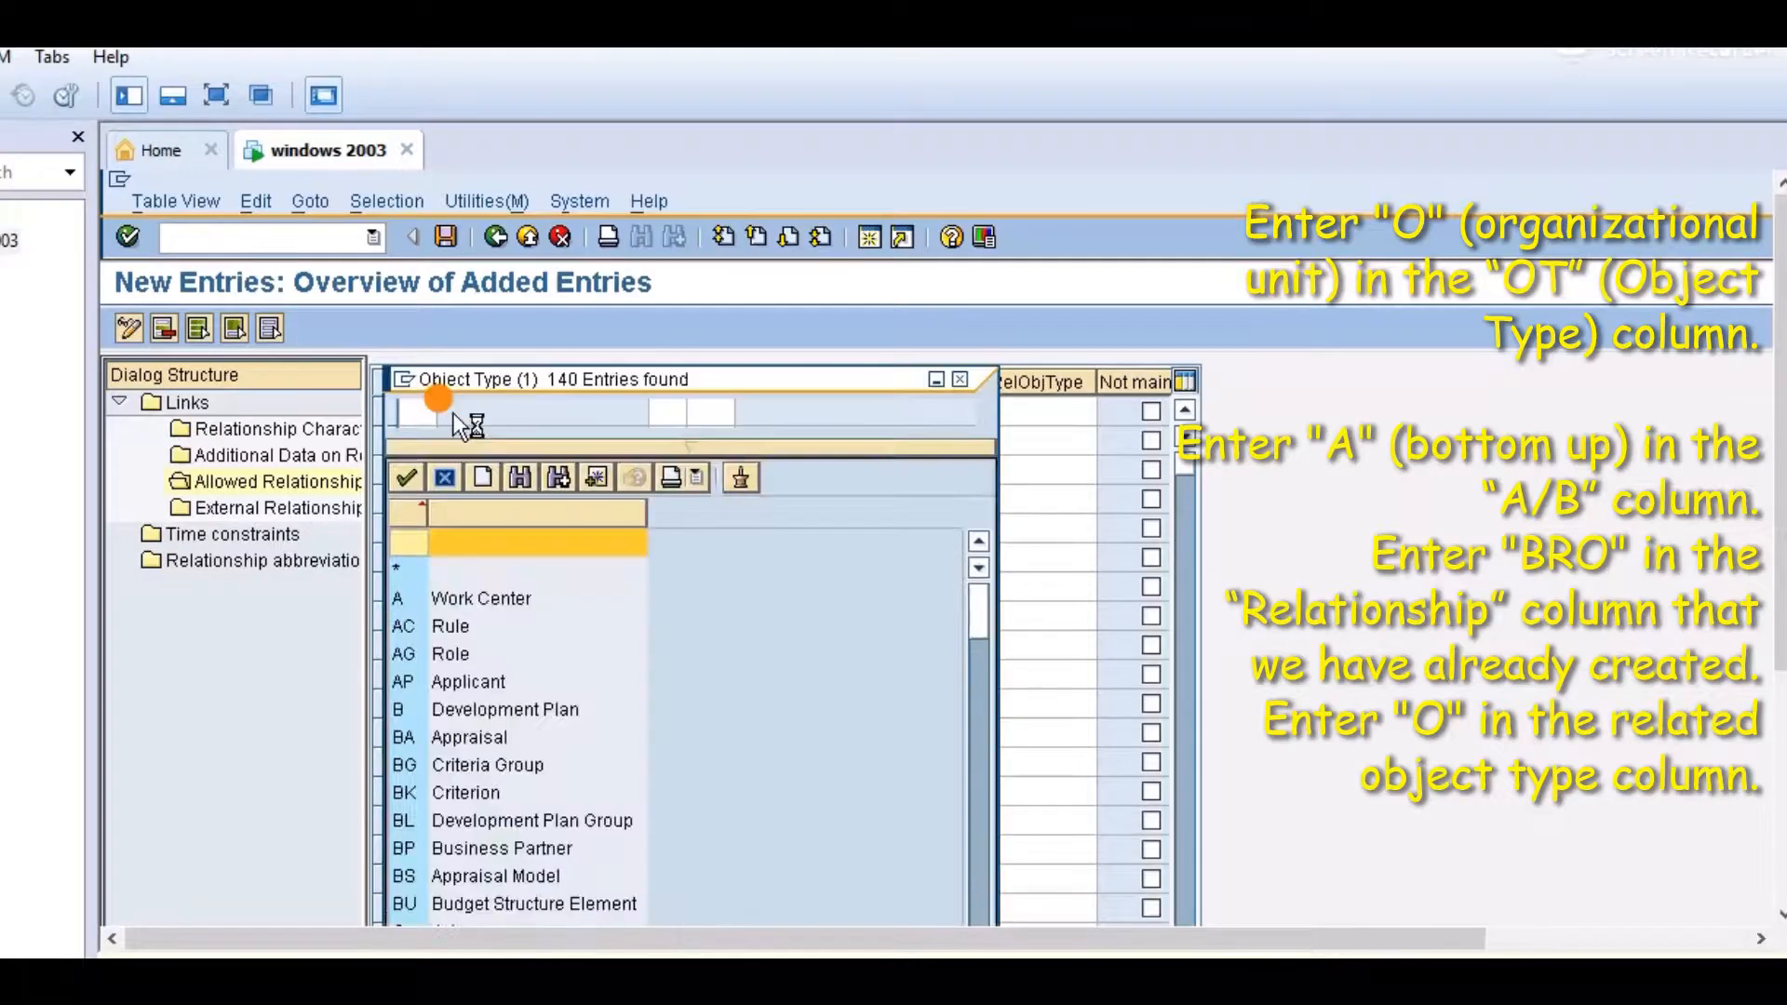
left_click_drag(980, 620, 986, 863)
double_click(532, 742)
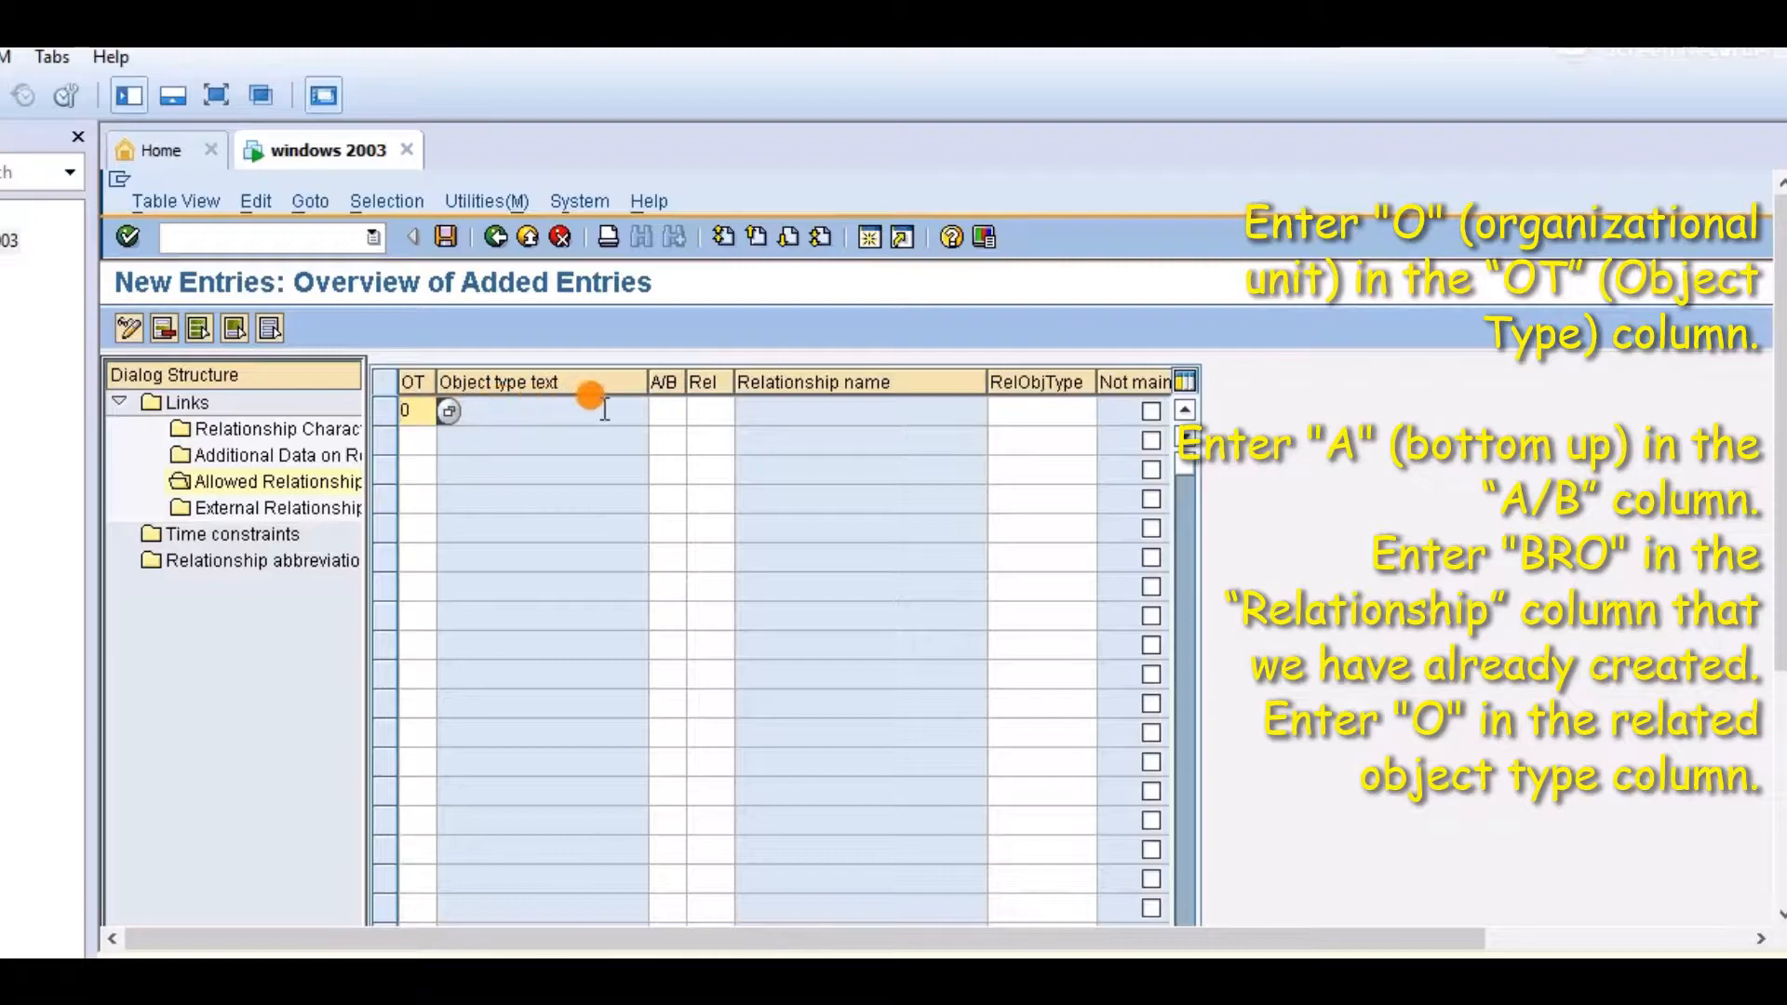
left_click(668, 410)
left_click(698, 411)
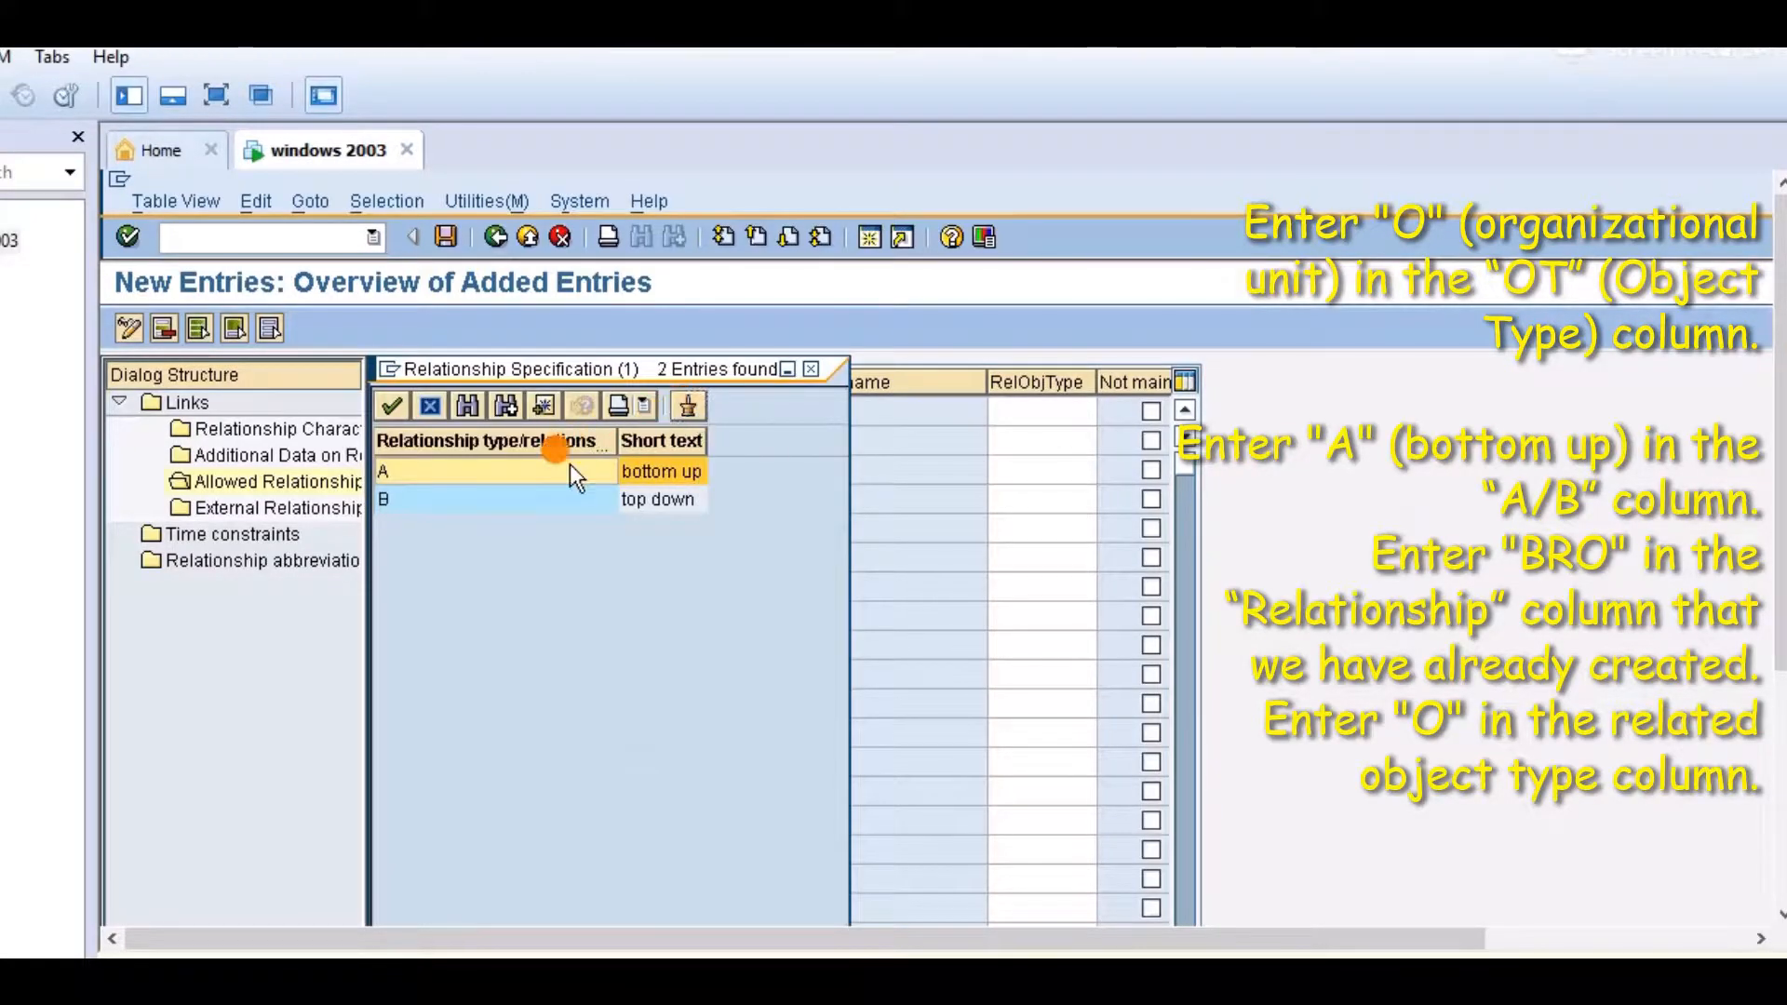
left_click(567, 467)
- Complete the first row with relationship BRO and related object type O
left_click(717, 410)
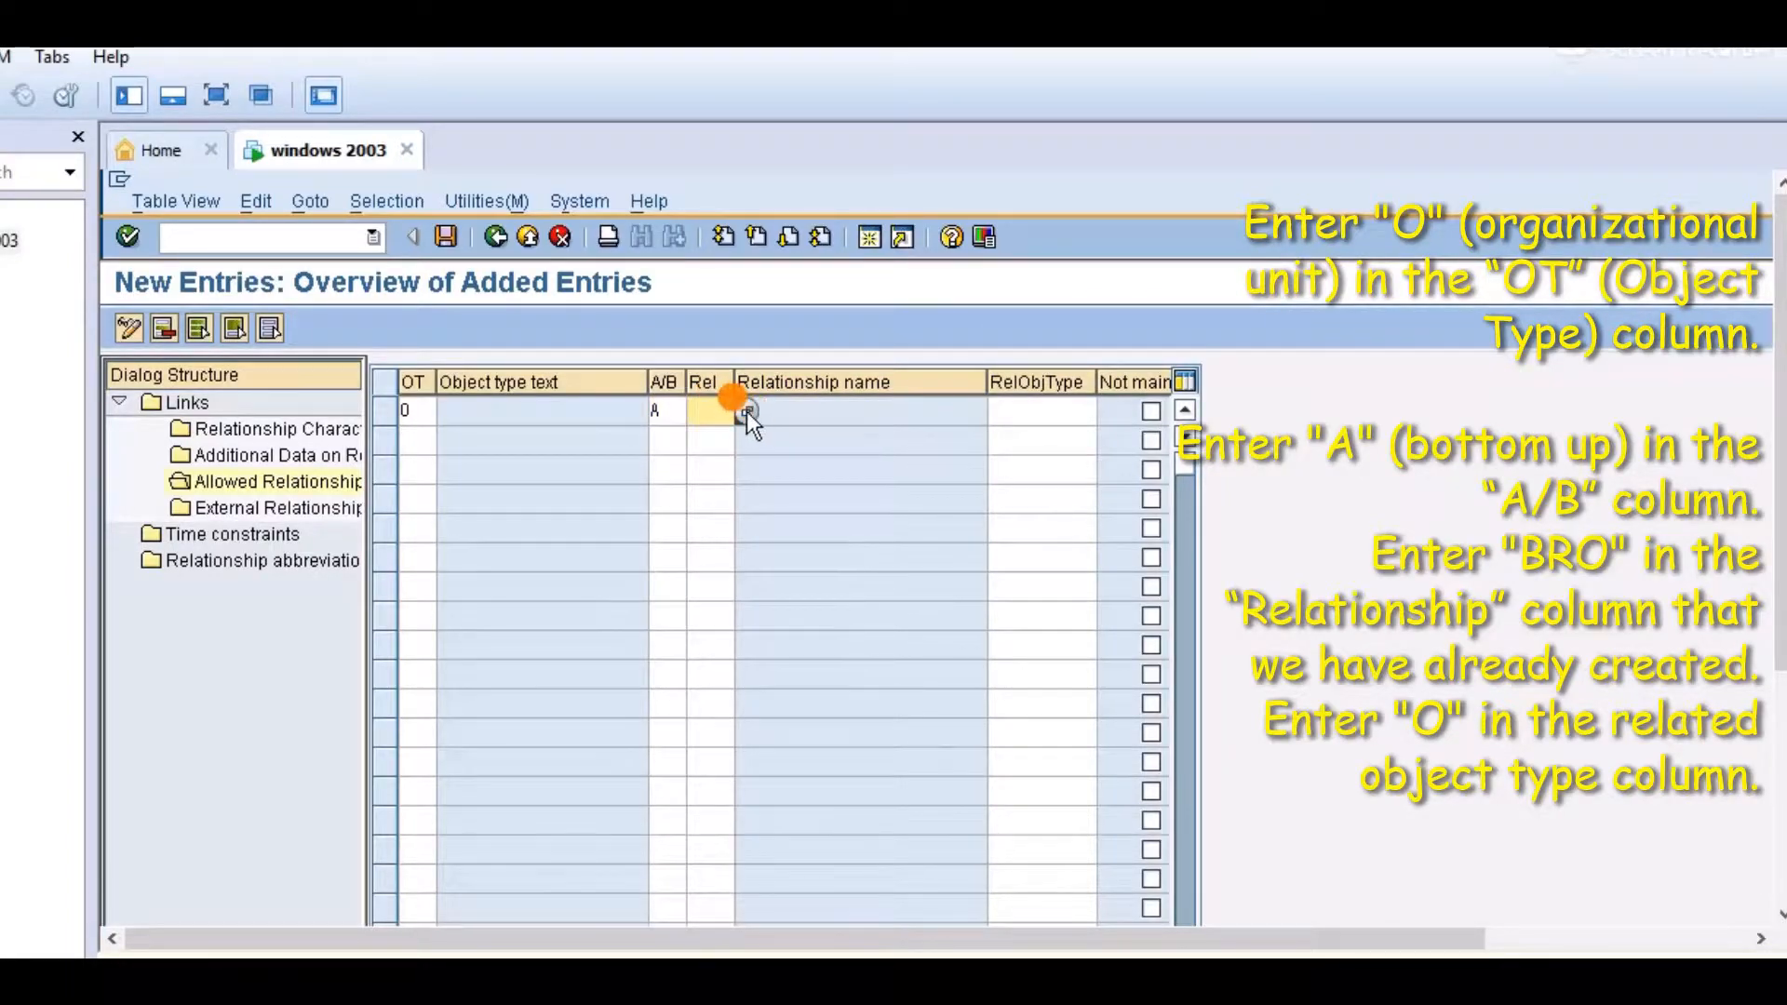
left_click(748, 411)
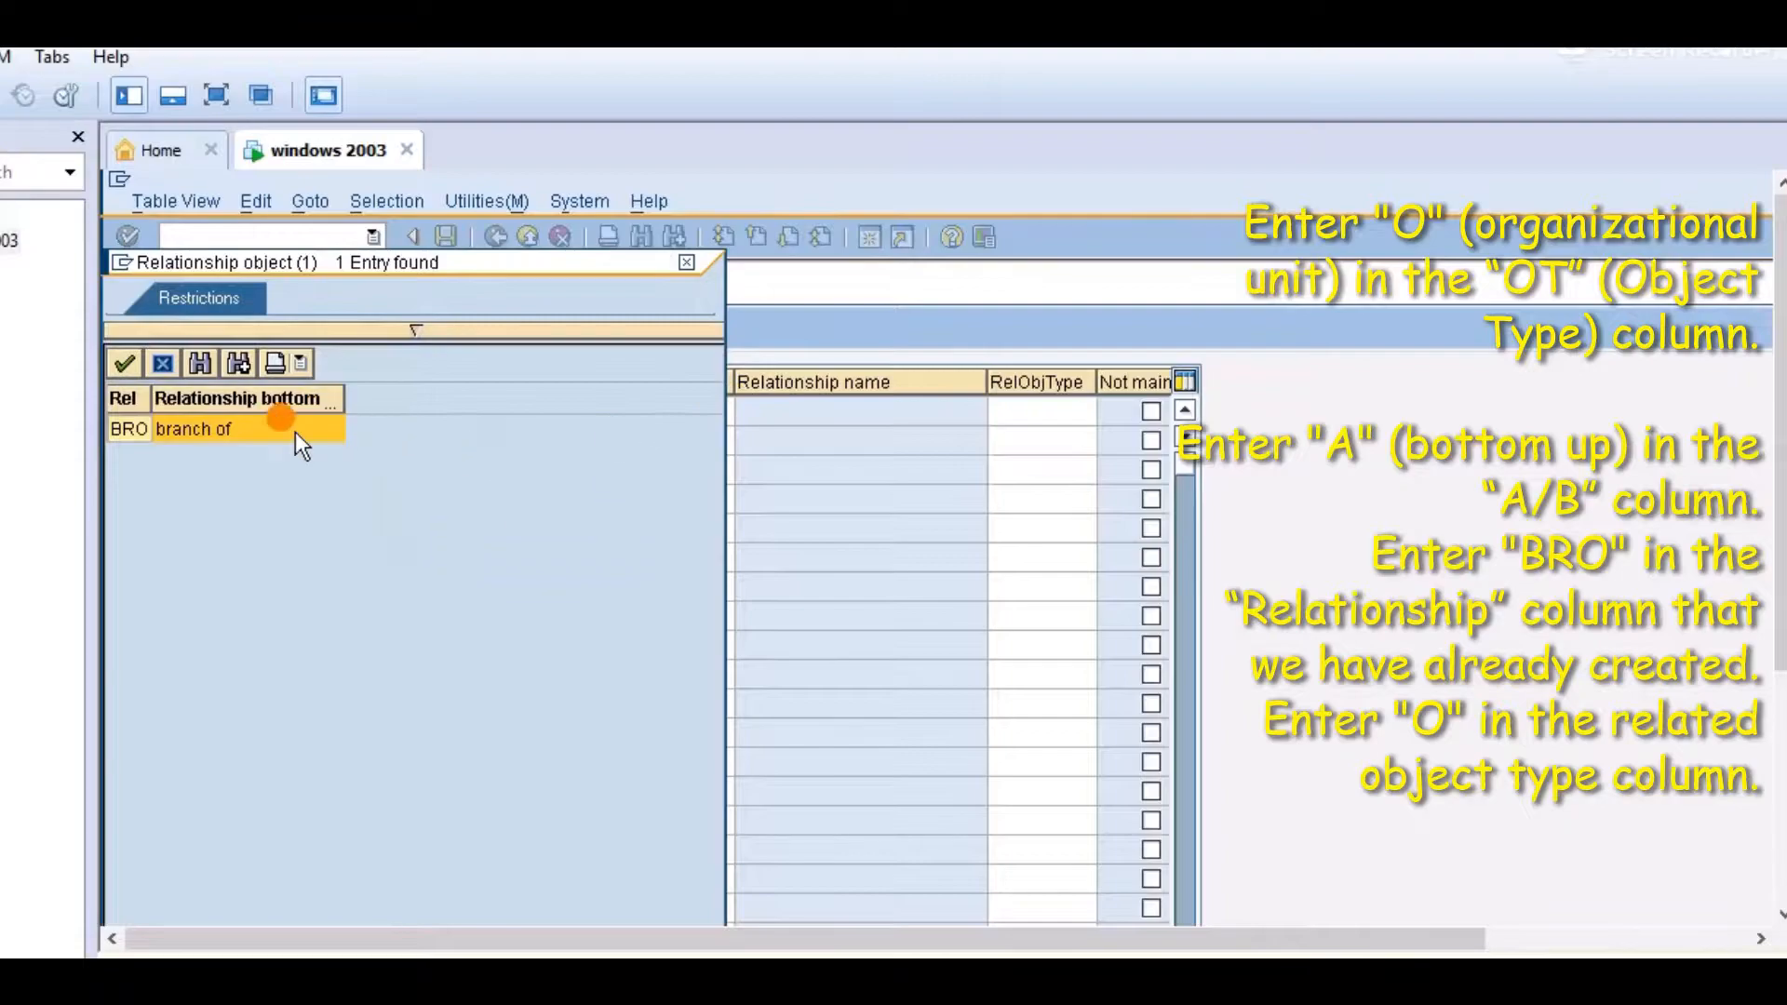
double_click(276, 437)
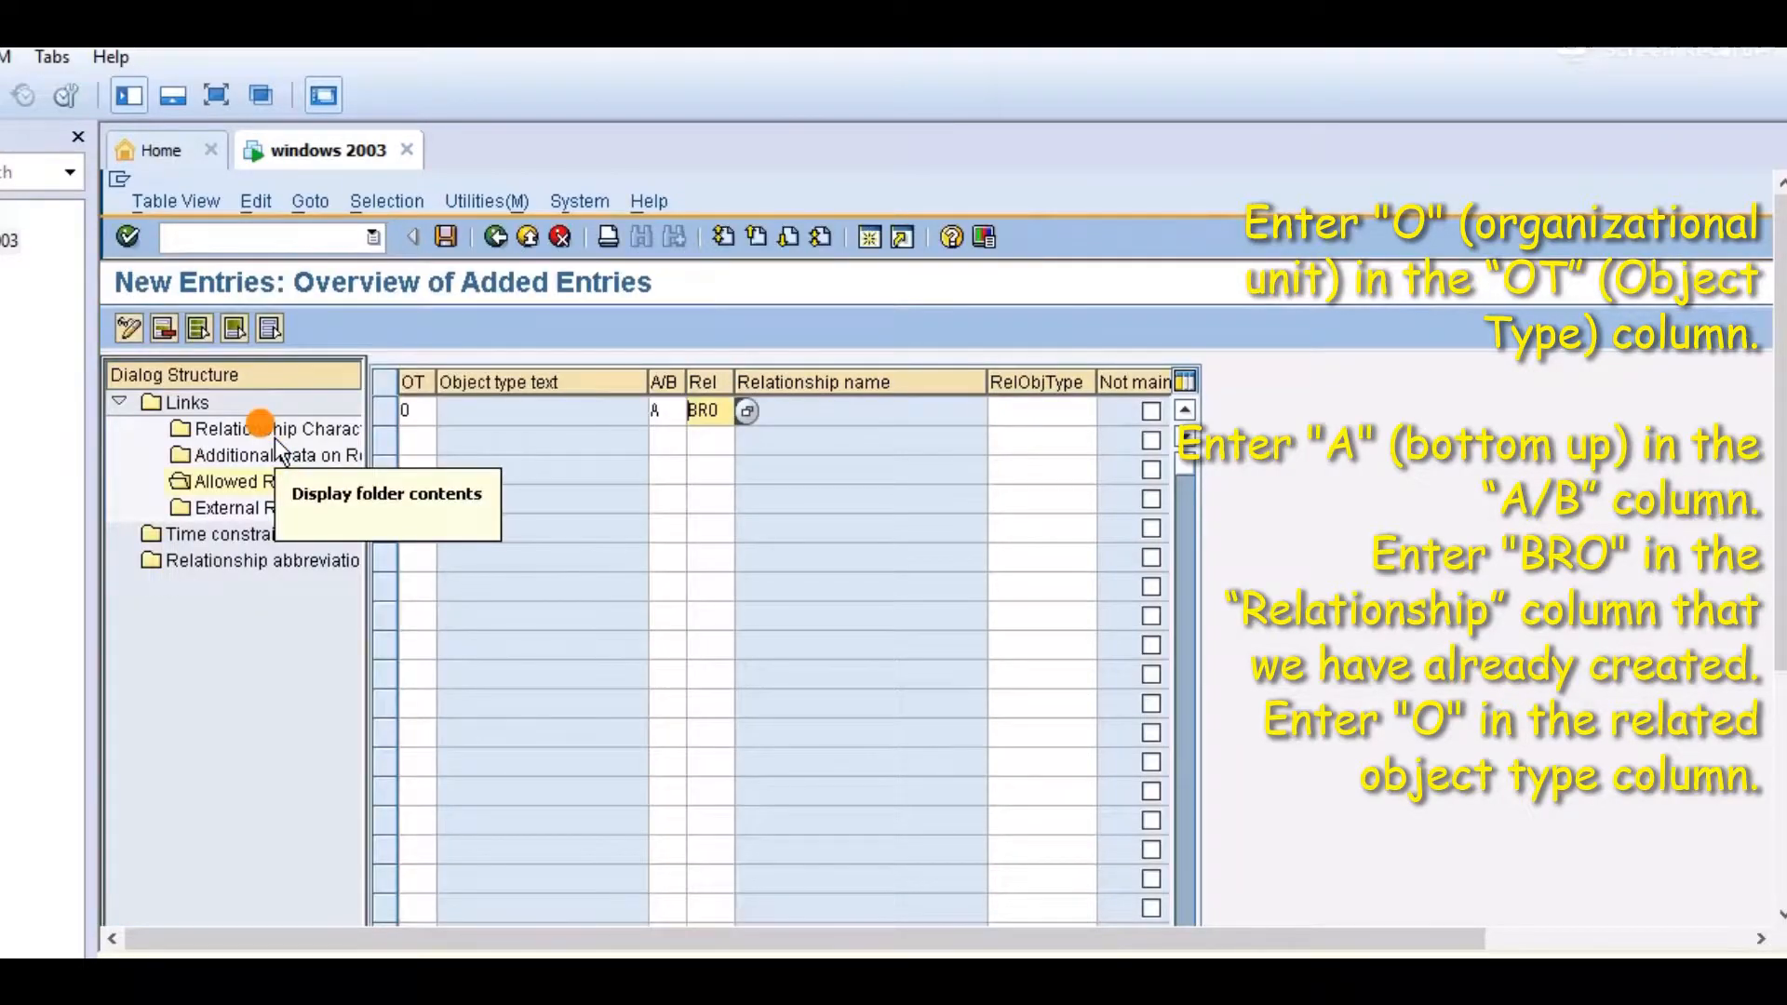
left_click(1038, 409)
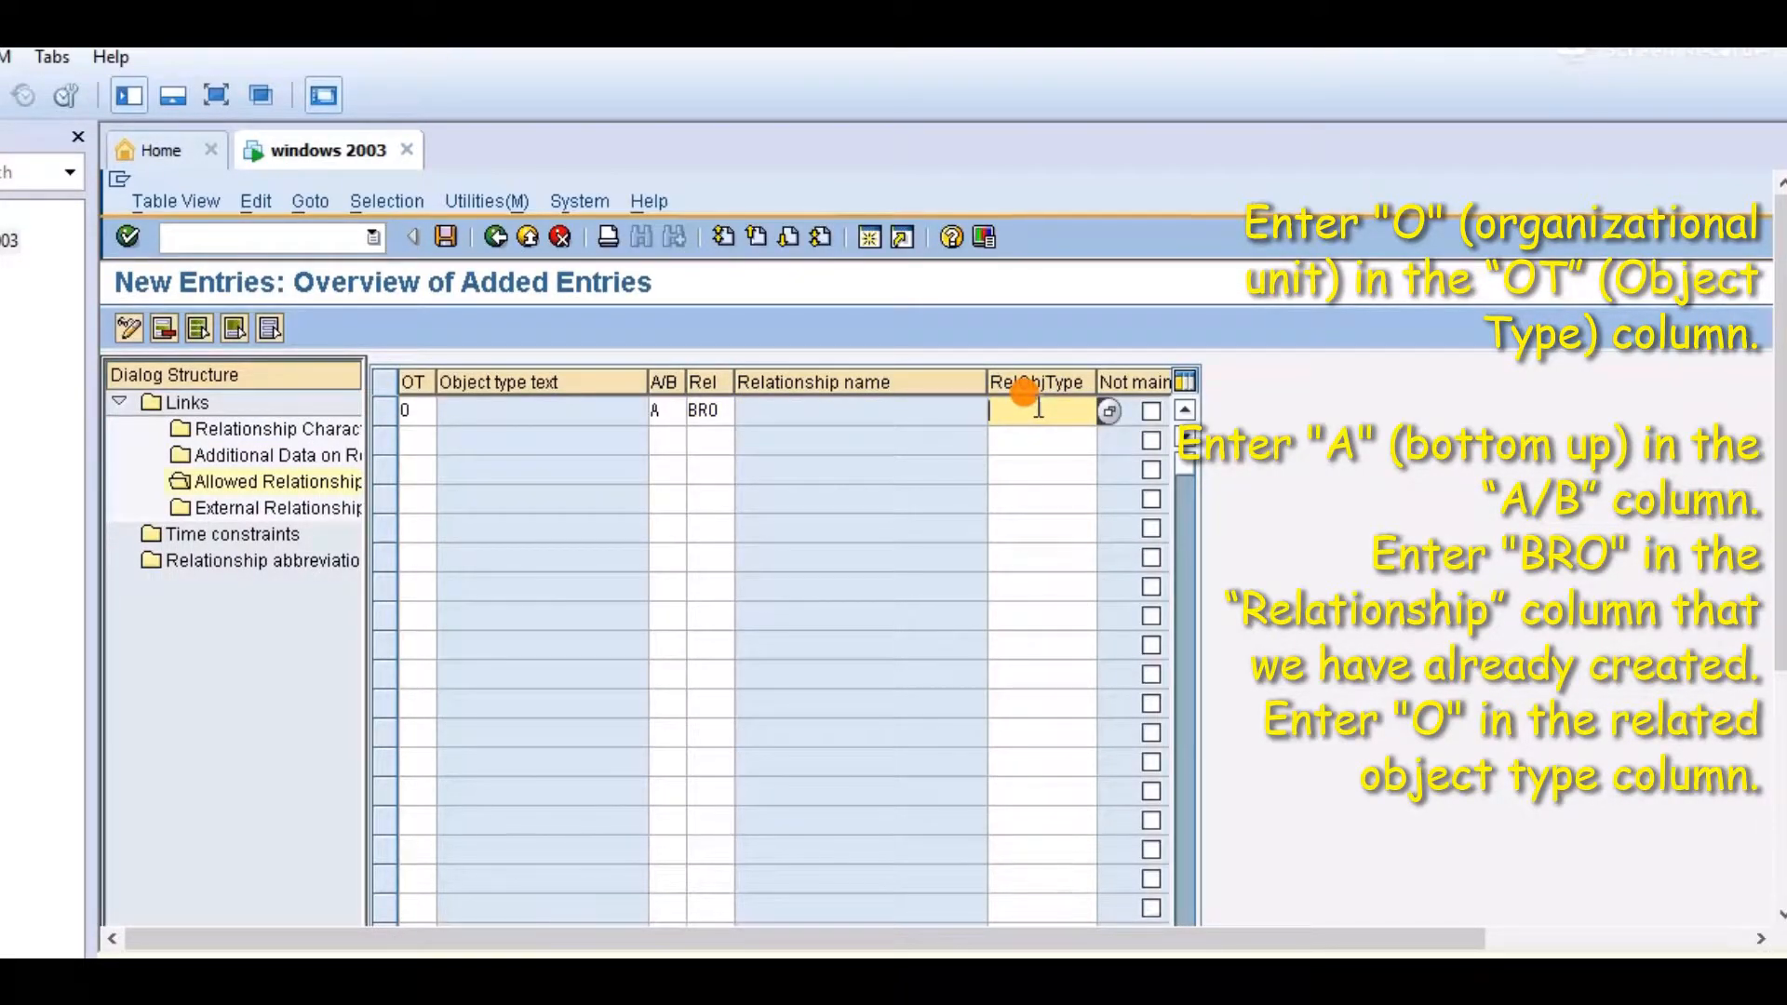
left_click(1109, 411)
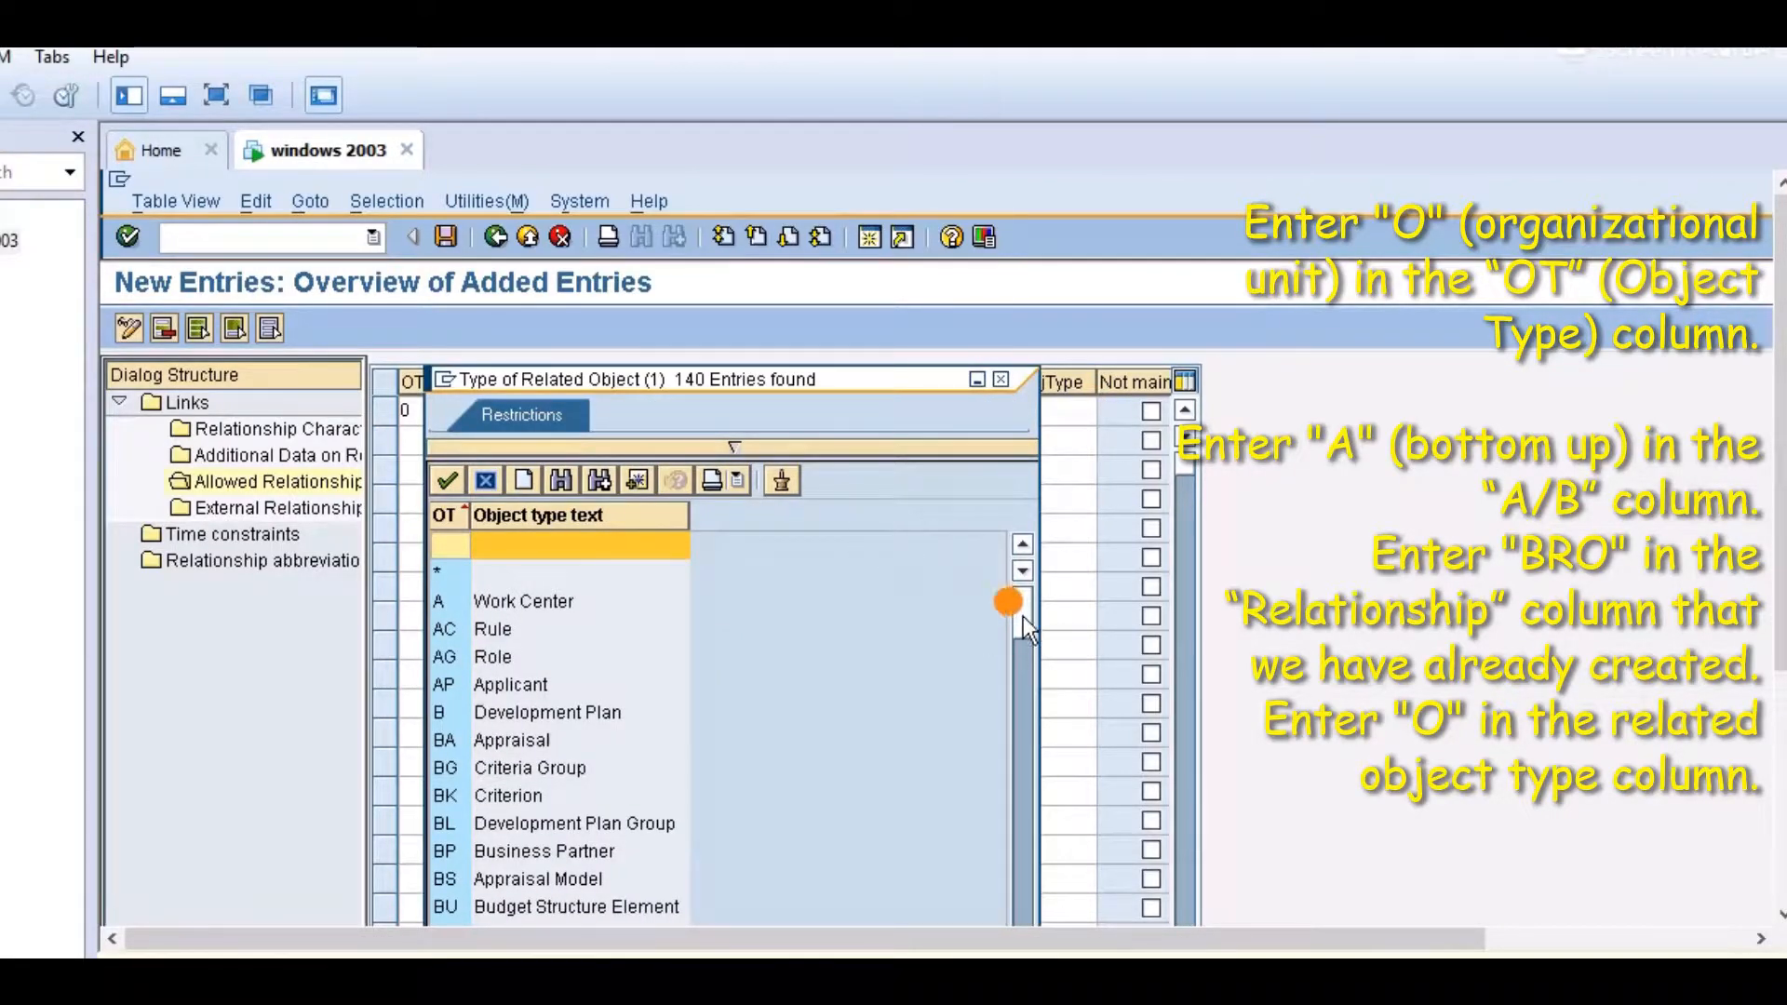
left_click_drag(1024, 629, 1031, 870)
double_click(561, 657)
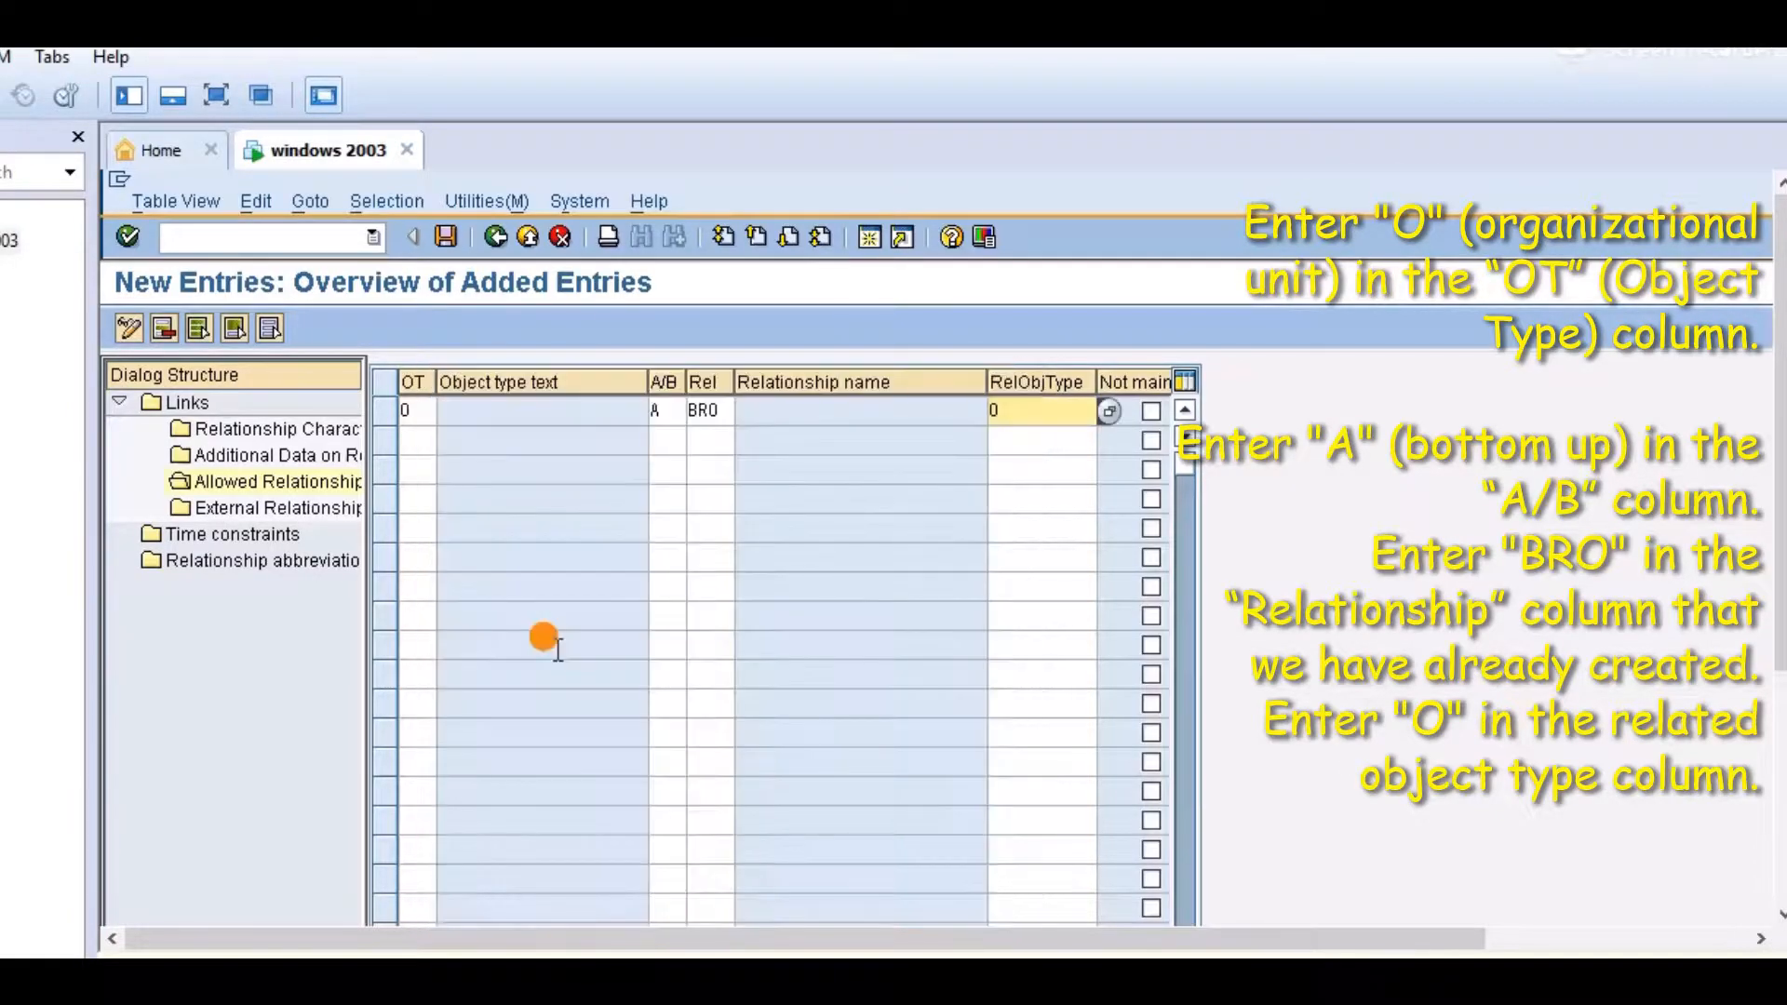
- Add a second row with object type O, specification B, relationship BRO and related object type O, and save the entries
left_click(411, 434)
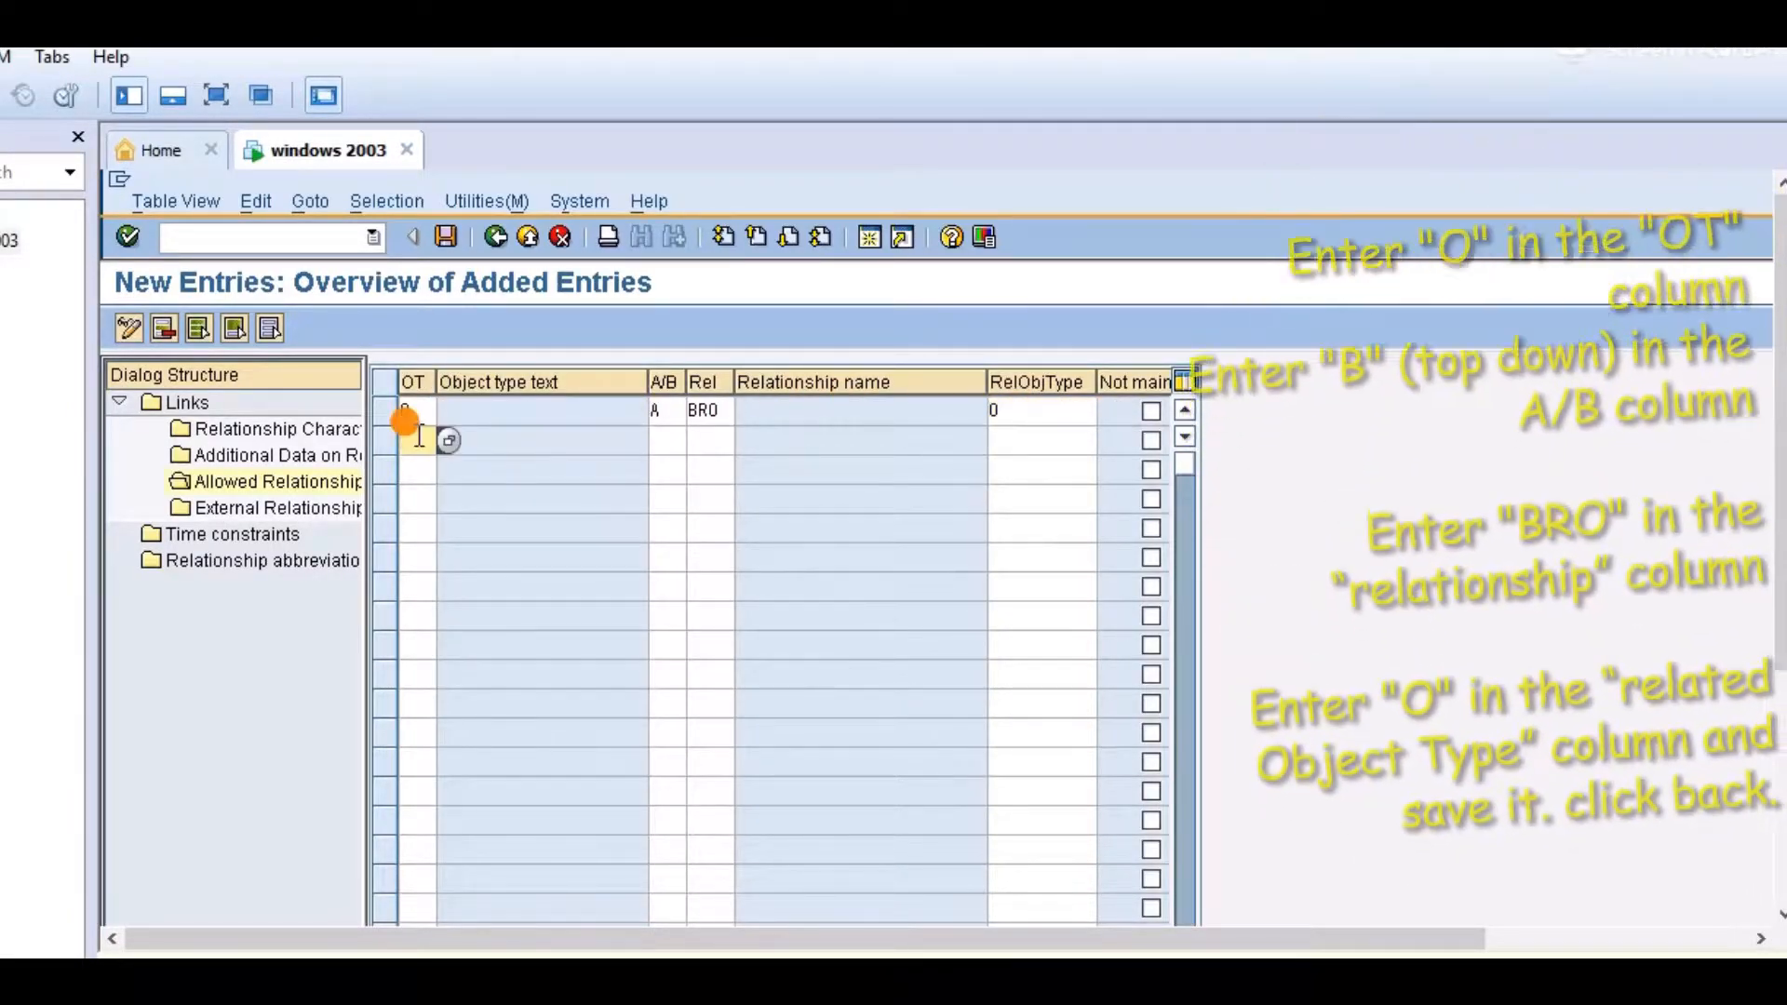
type("o")
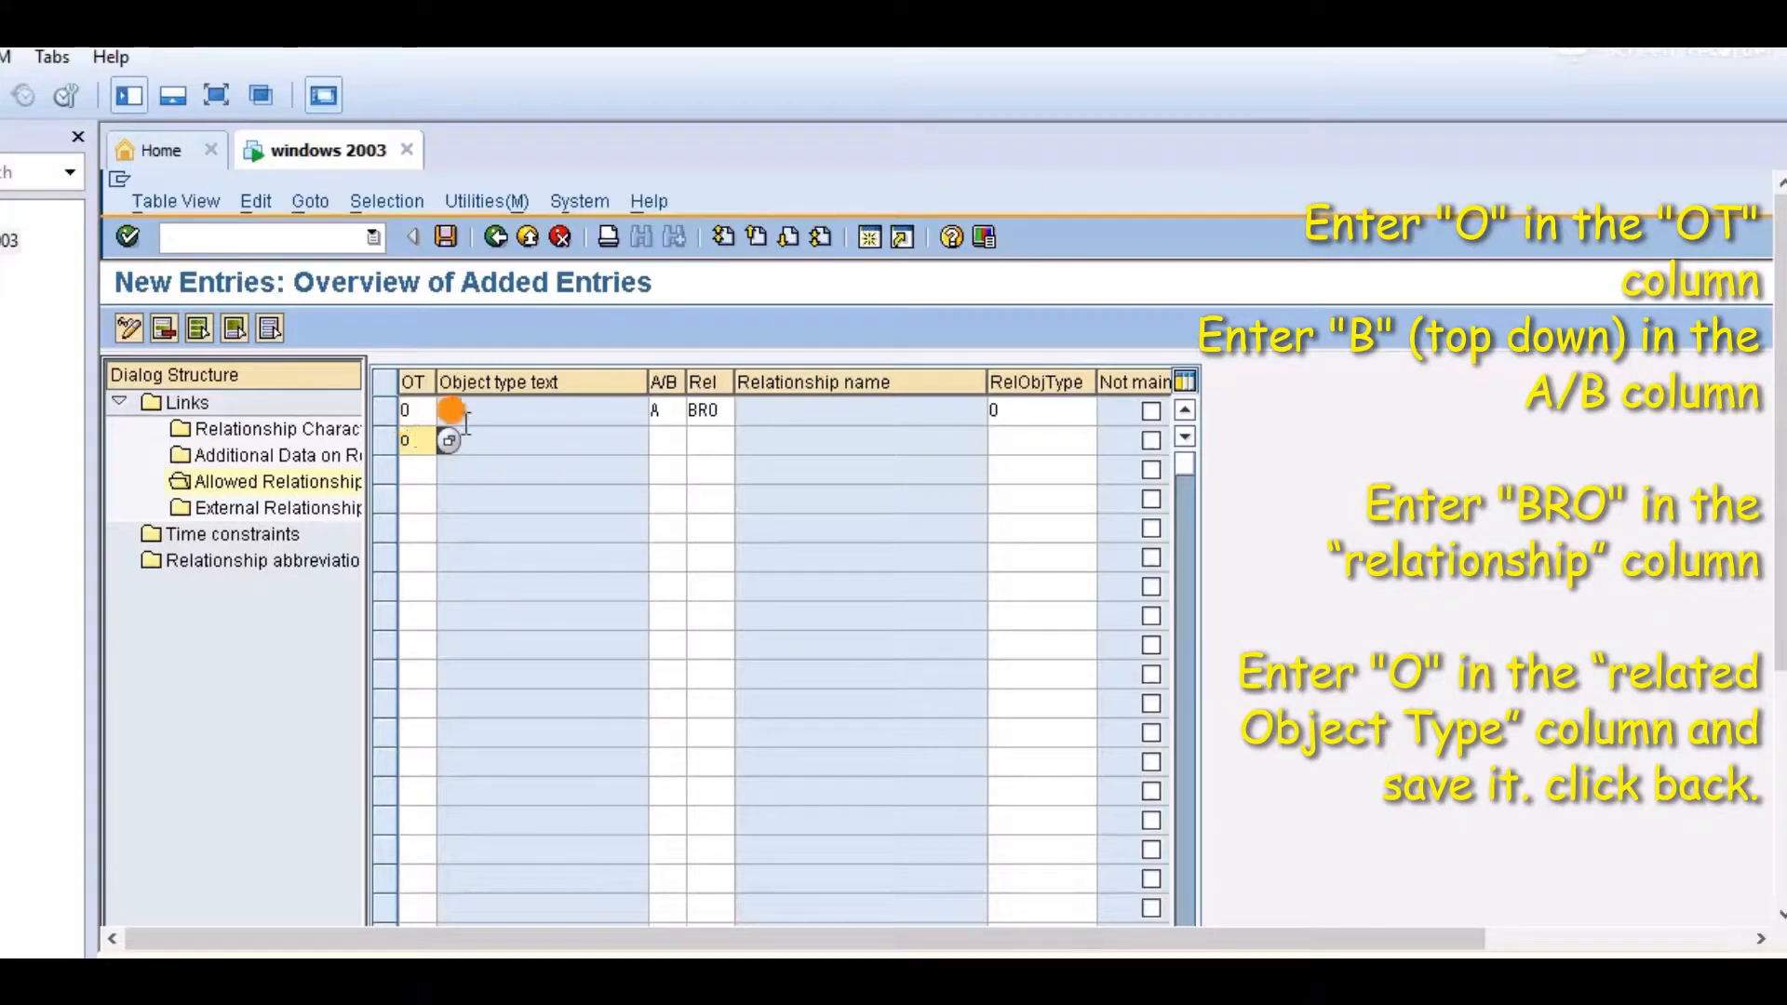
left_click(662, 441)
left_click(700, 439)
double_click(673, 501)
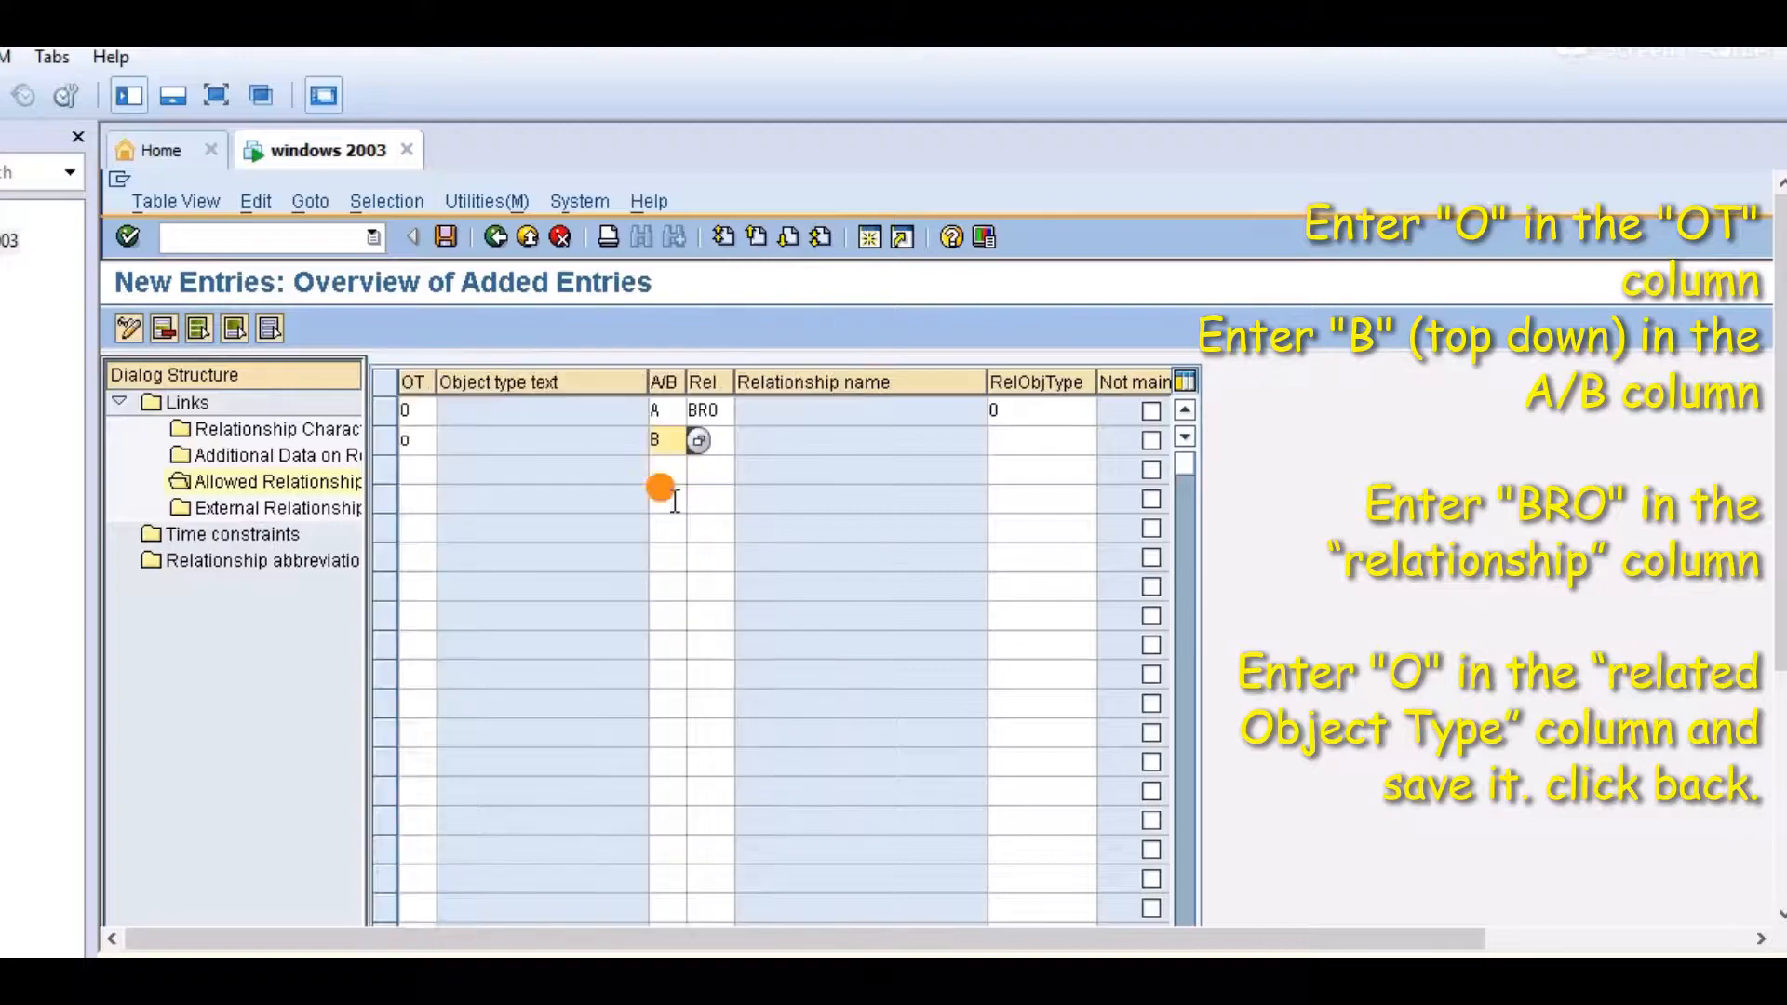
left_click(712, 439)
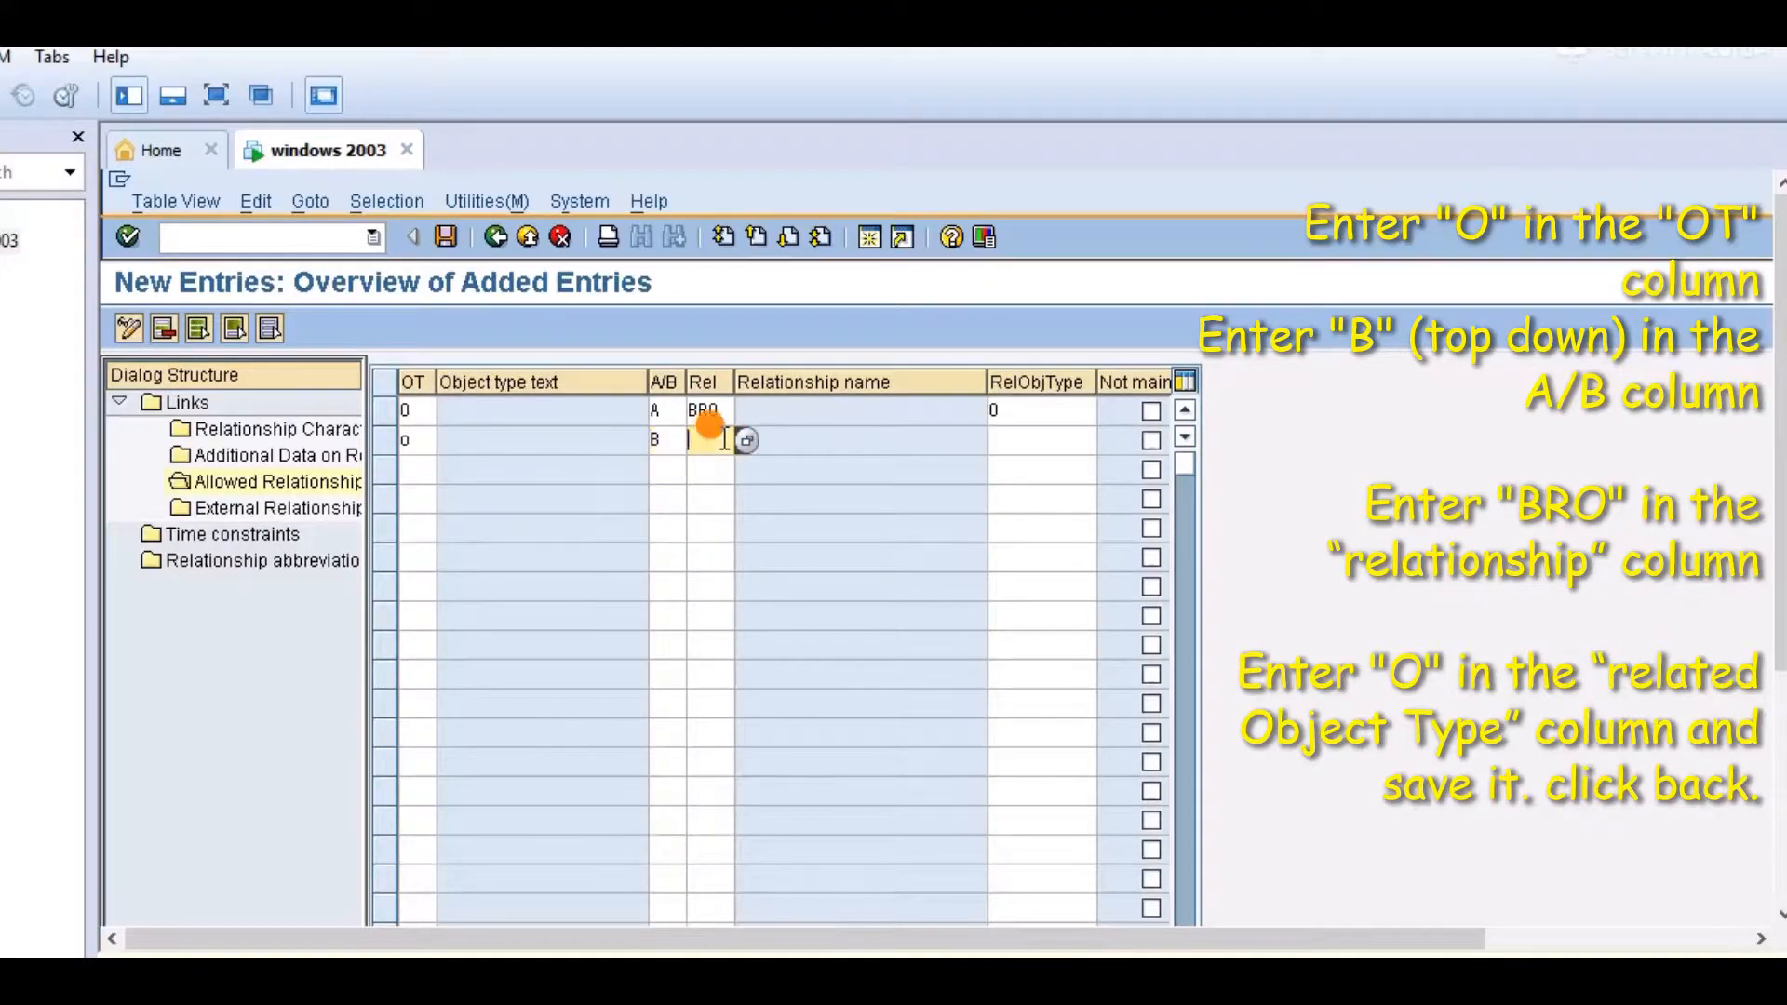
double_click(269, 377)
left_click(1040, 439)
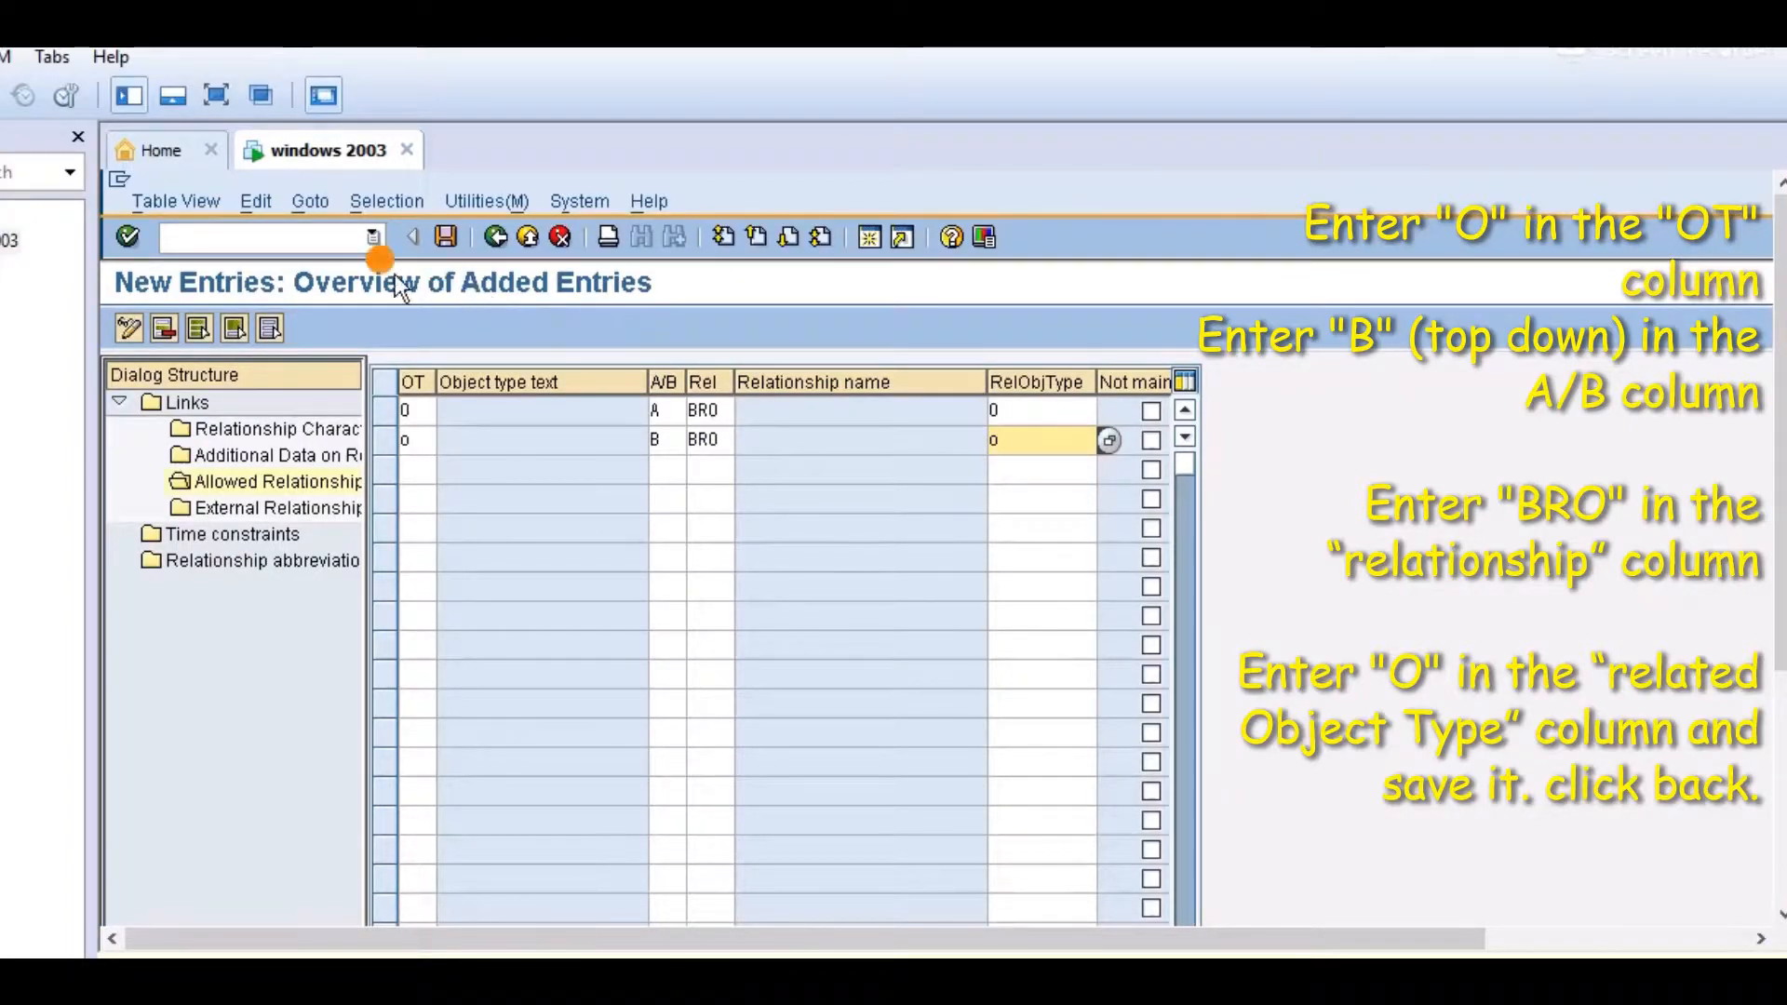
left_click(446, 236)
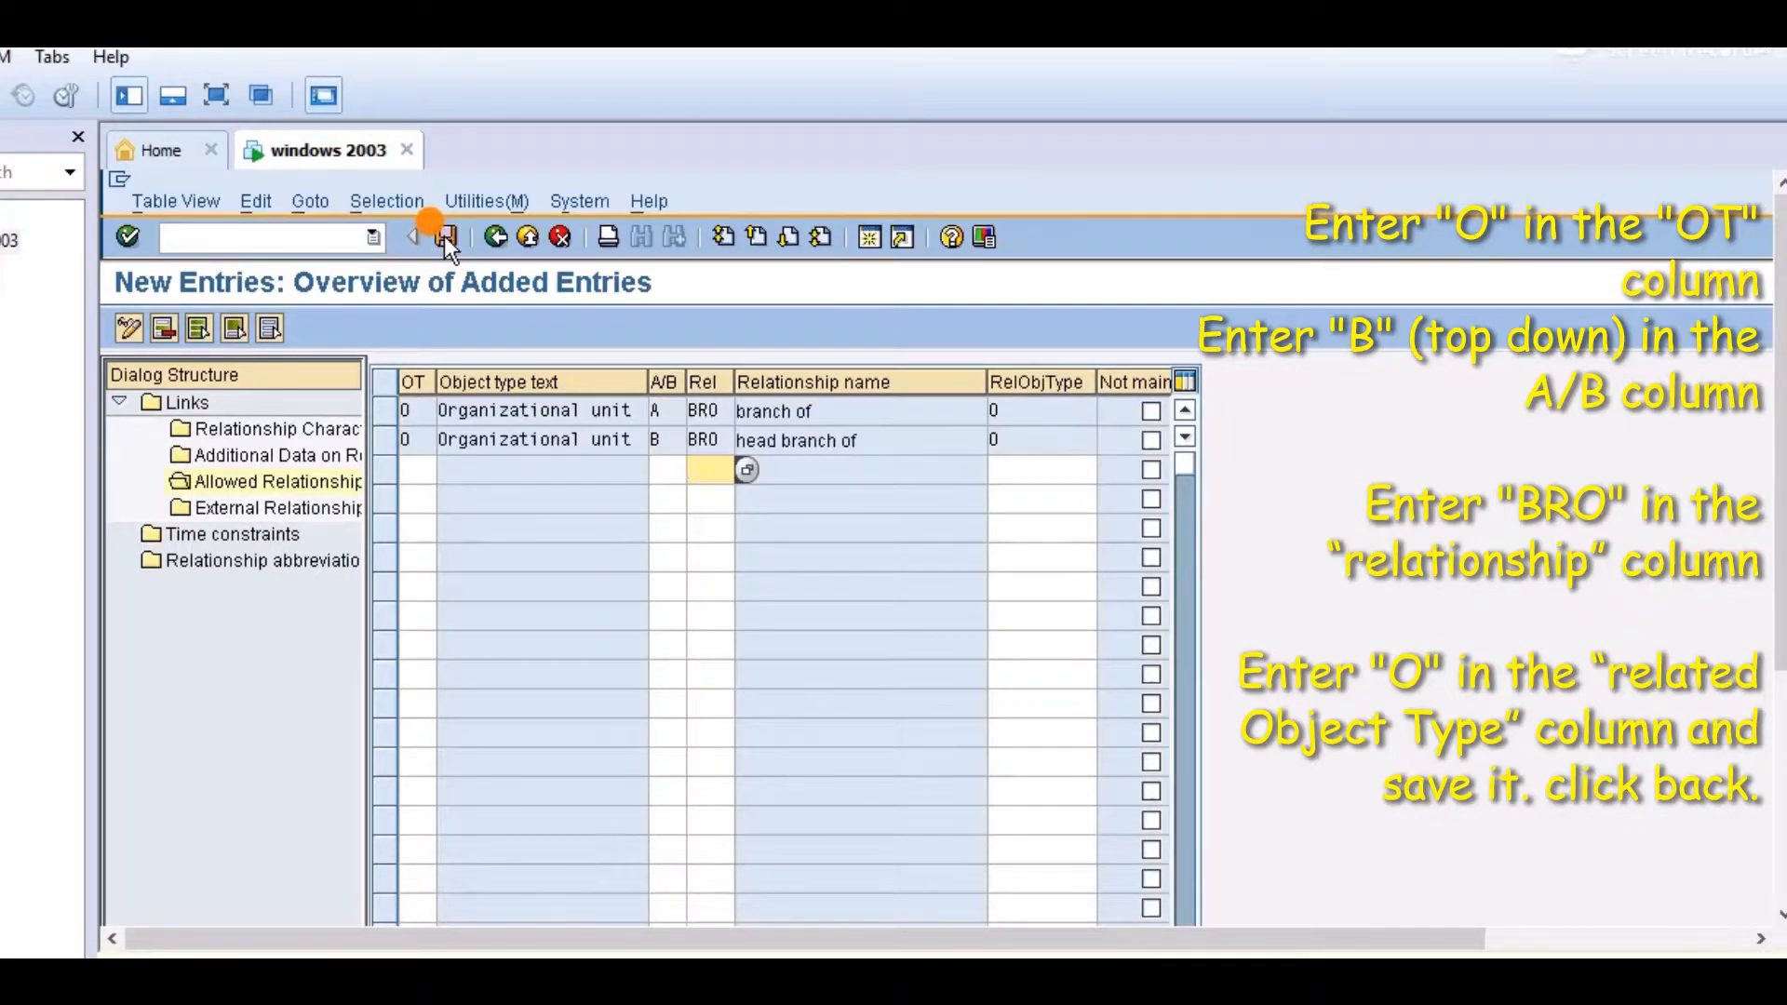
- Leave the relationship maintenance views and return to the IMG structure
left_click(497, 238)
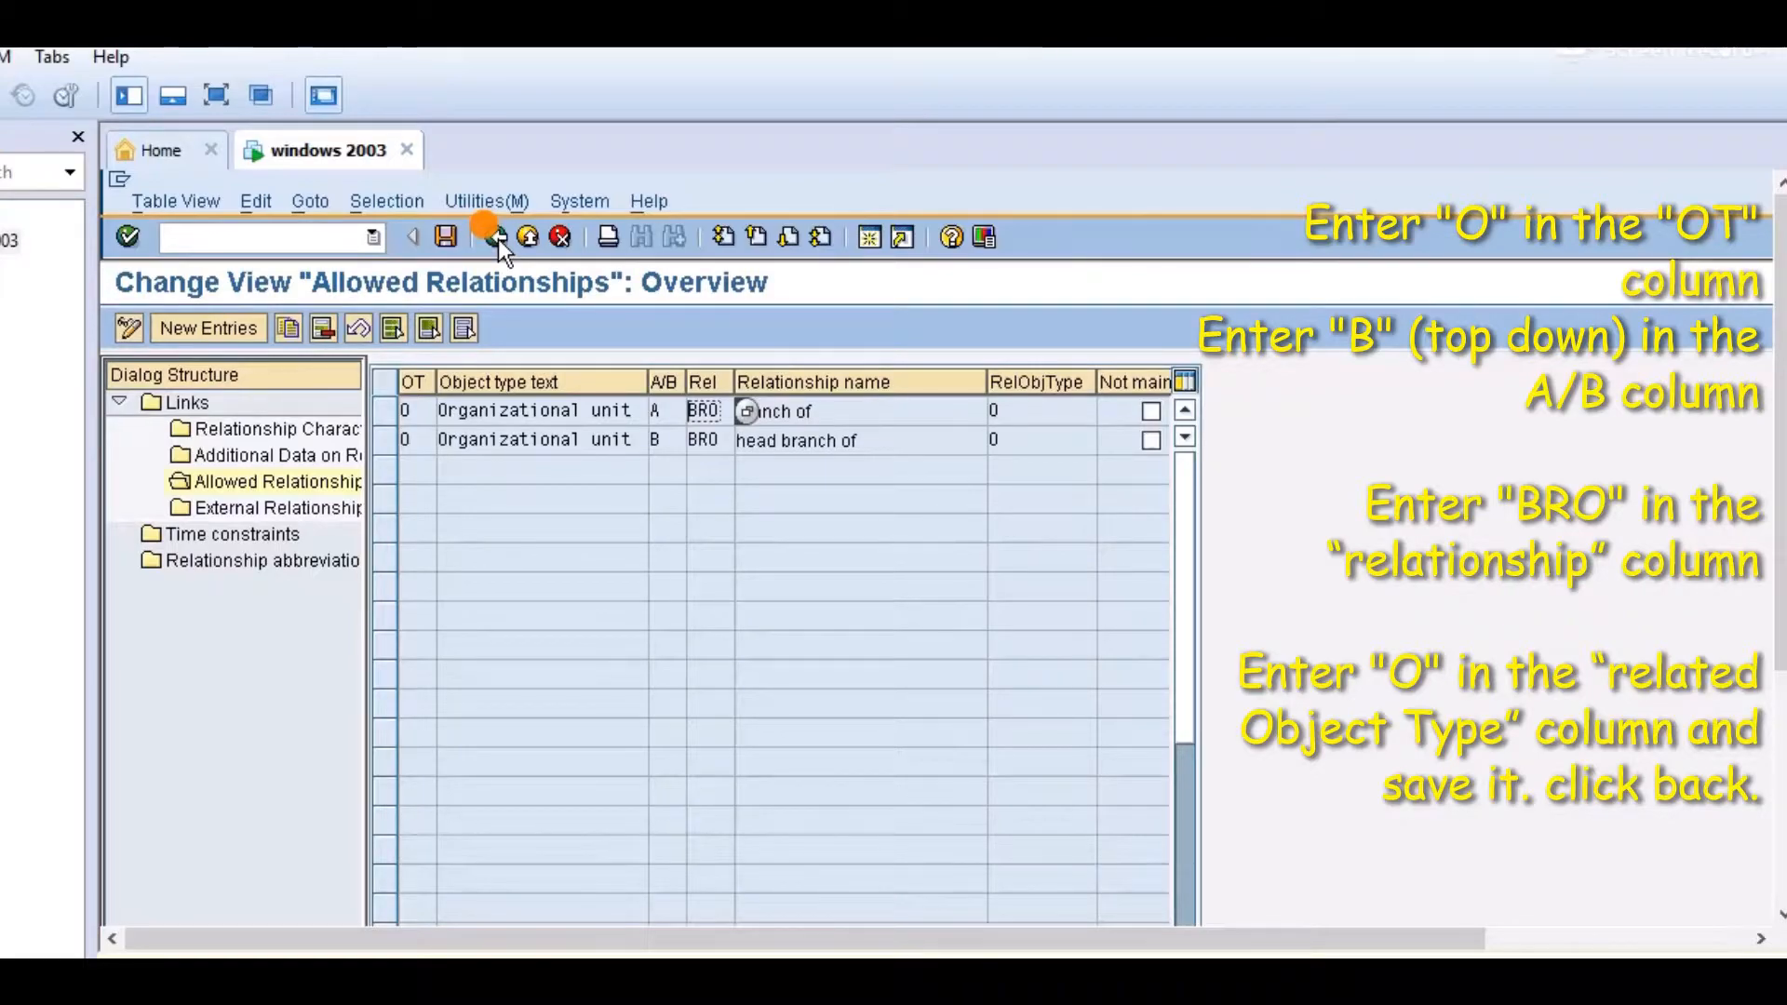
left_click(499, 238)
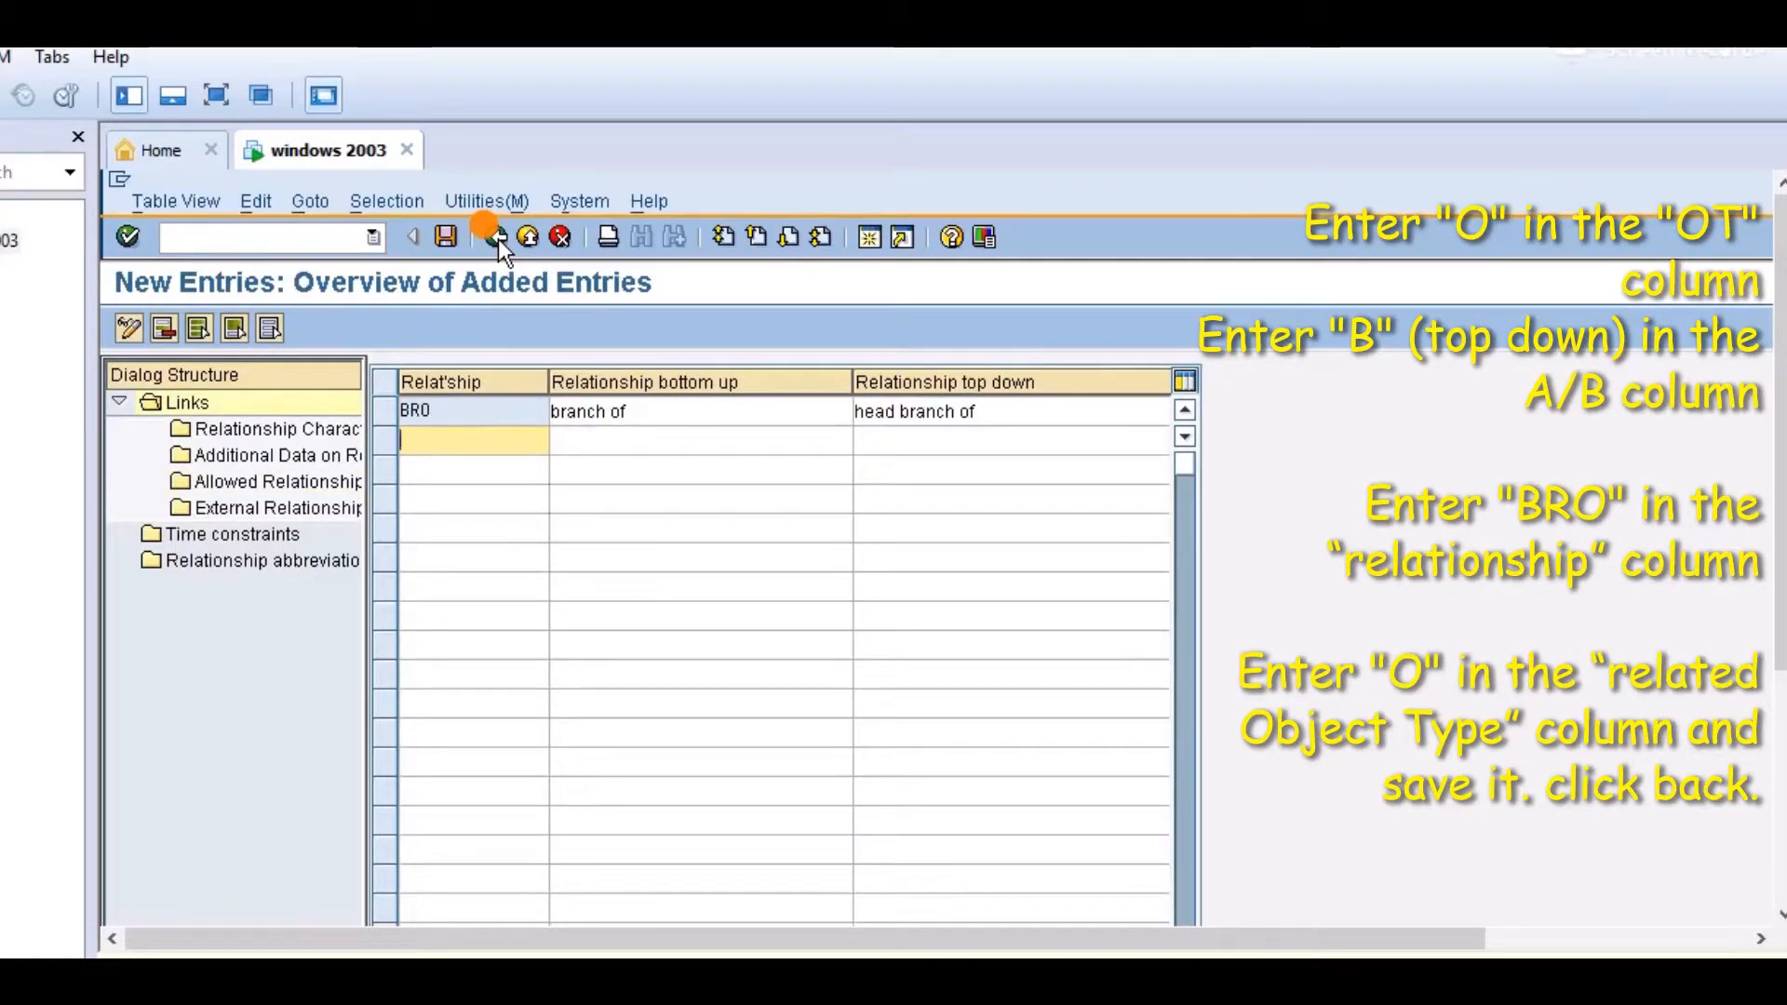
left_click(499, 238)
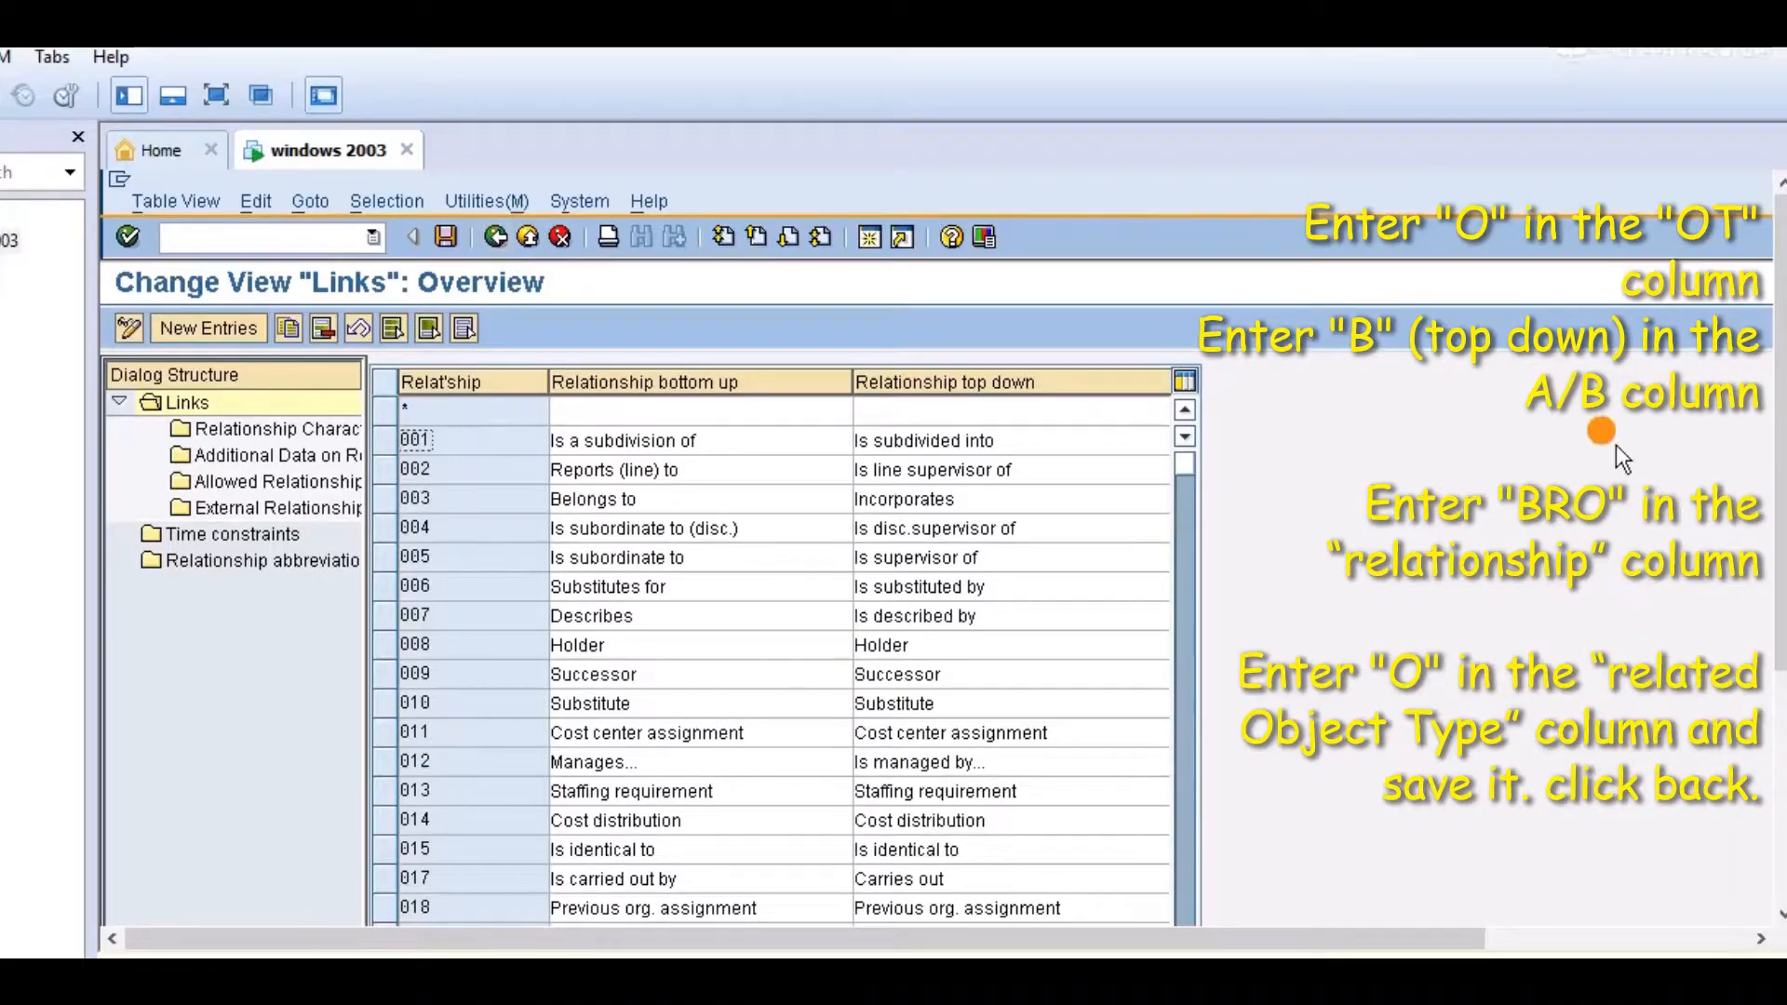
left_click_drag(1779, 412, 1749, 182)
left_click(496, 237)
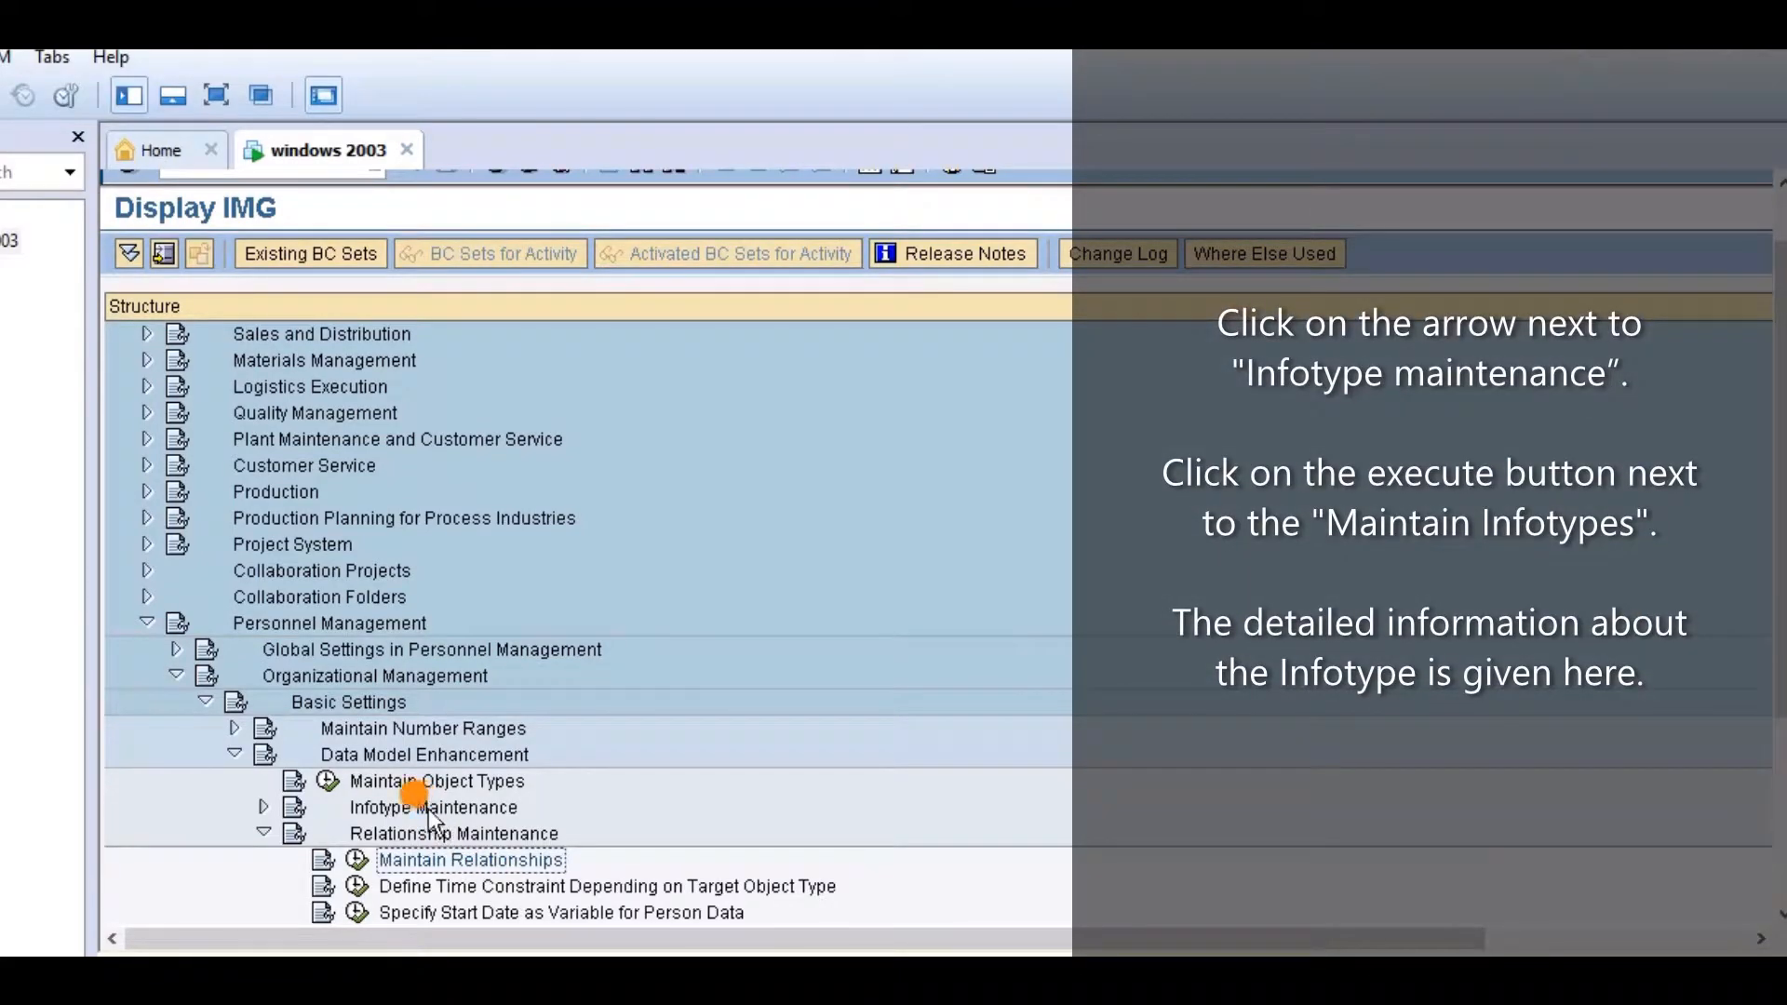
- Read the Maintain Infotypes documentation under Infotype Maintenance and close it
left_click(265, 807)
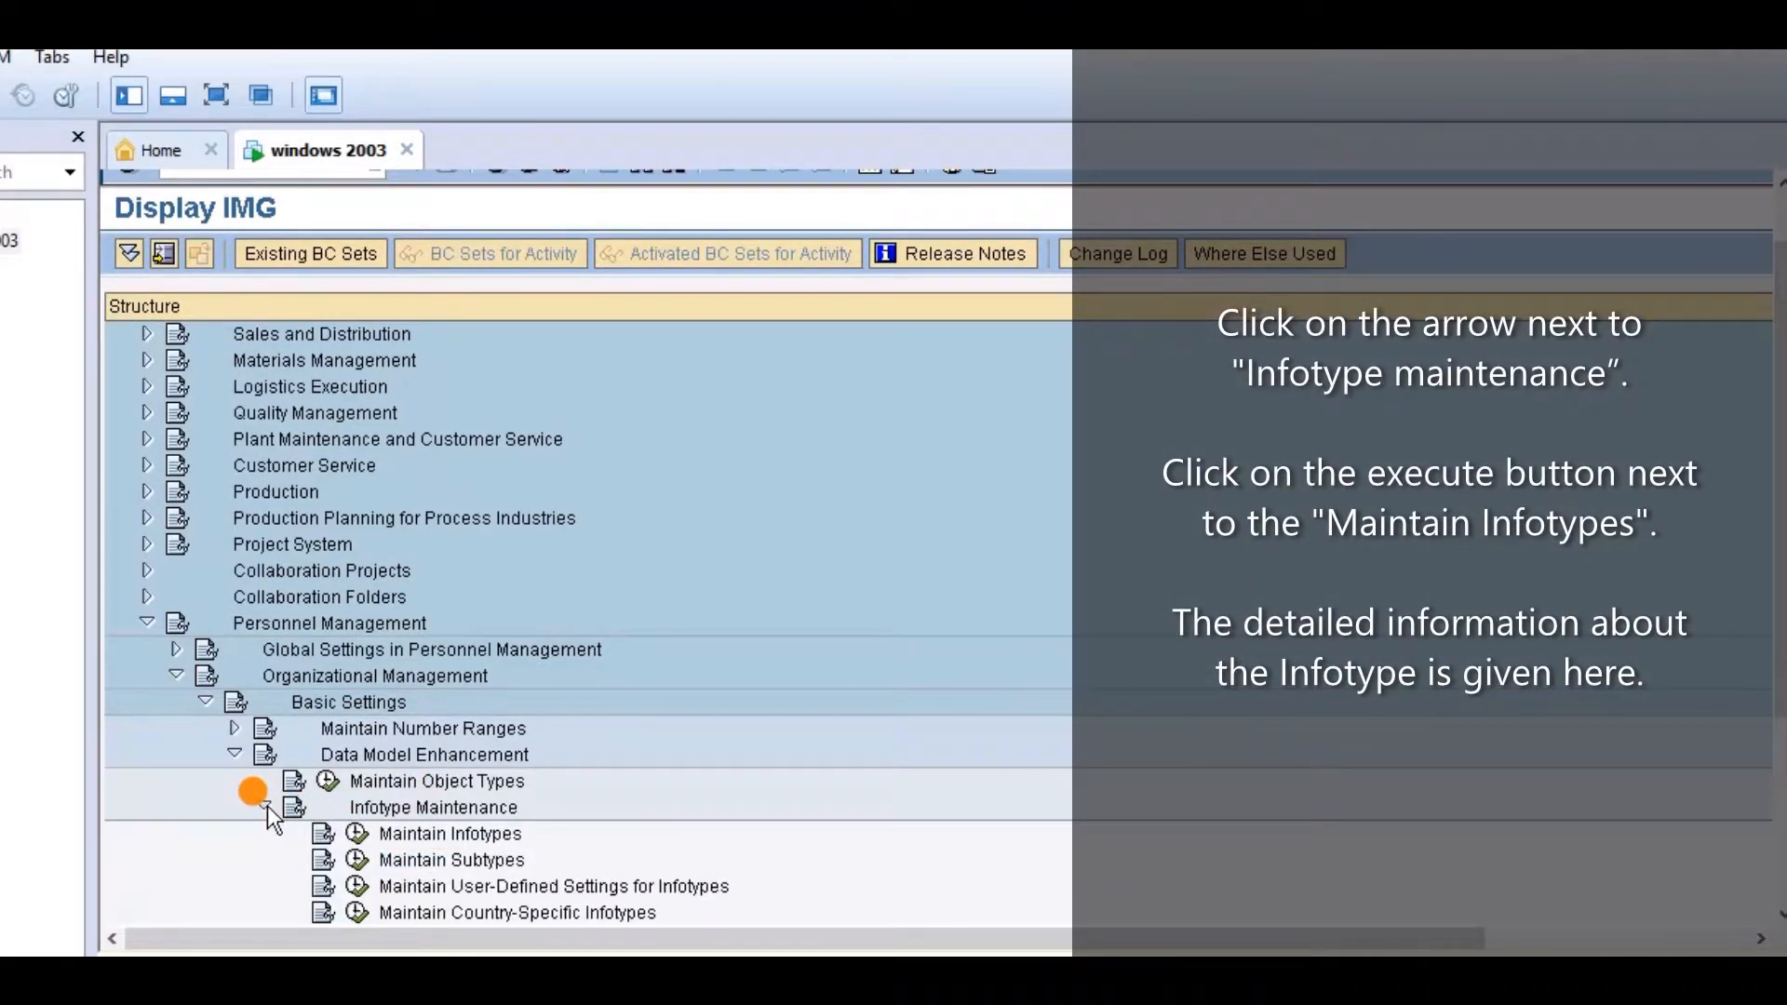
left_click(324, 834)
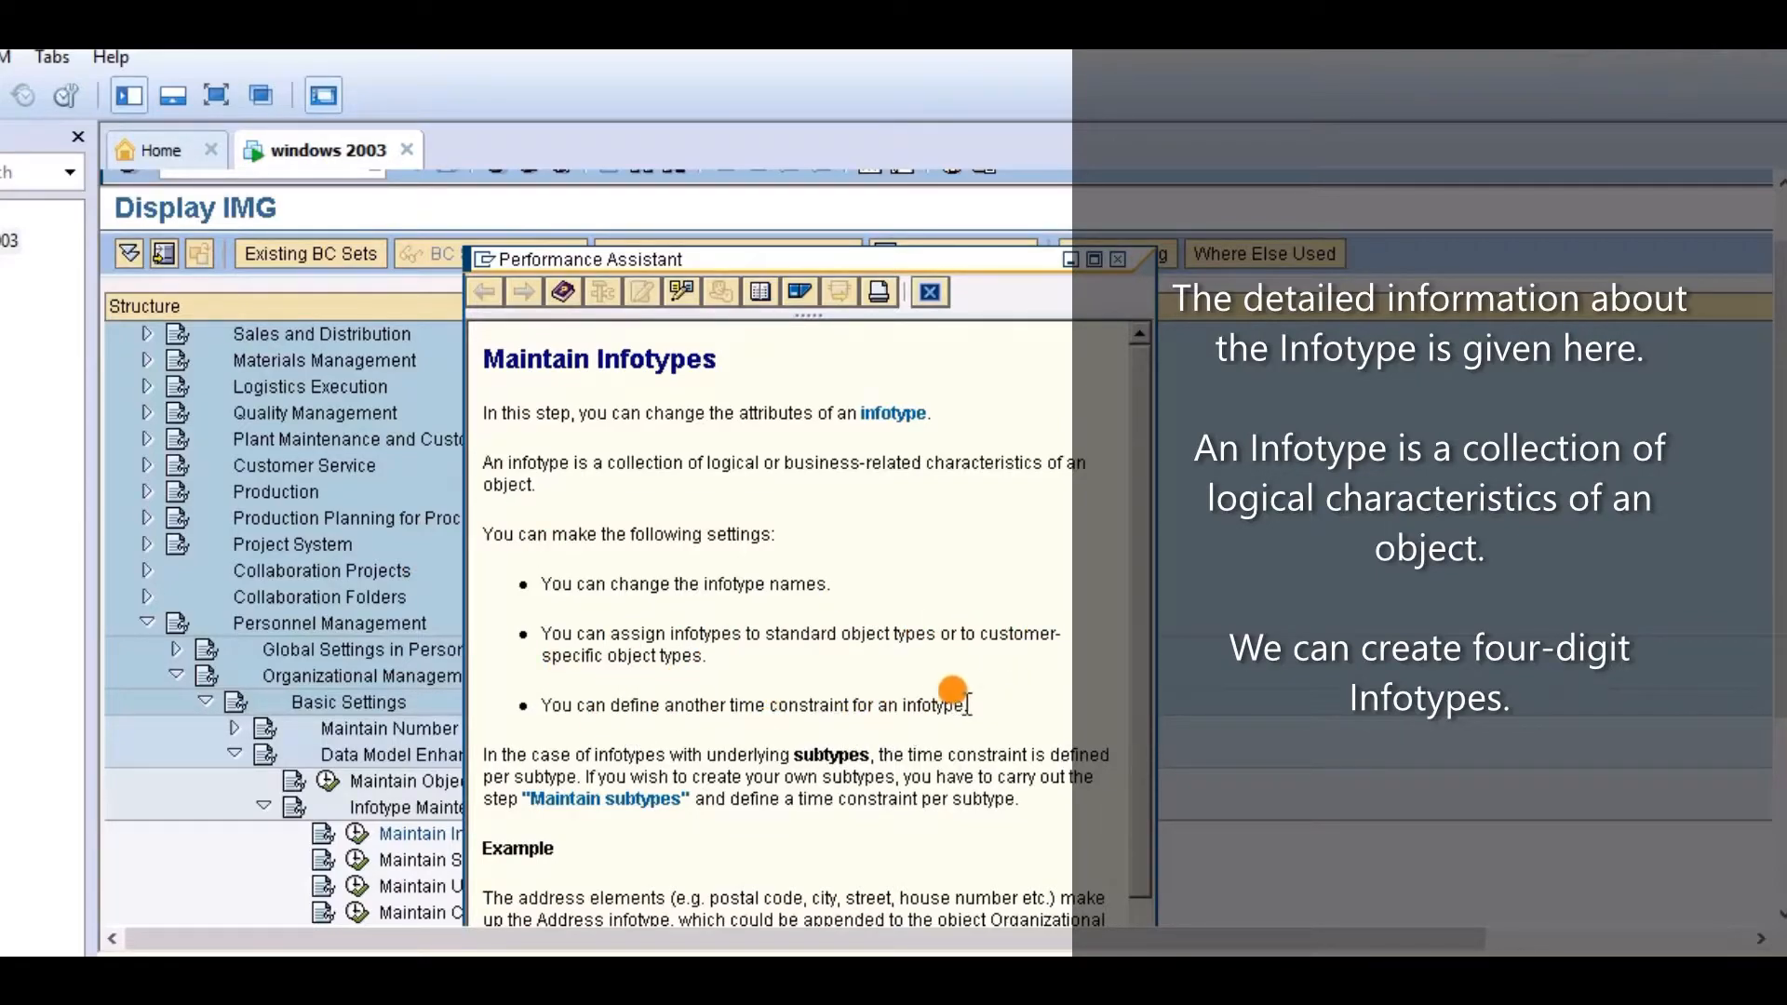
left_click_drag(1146, 728, 1139, 925)
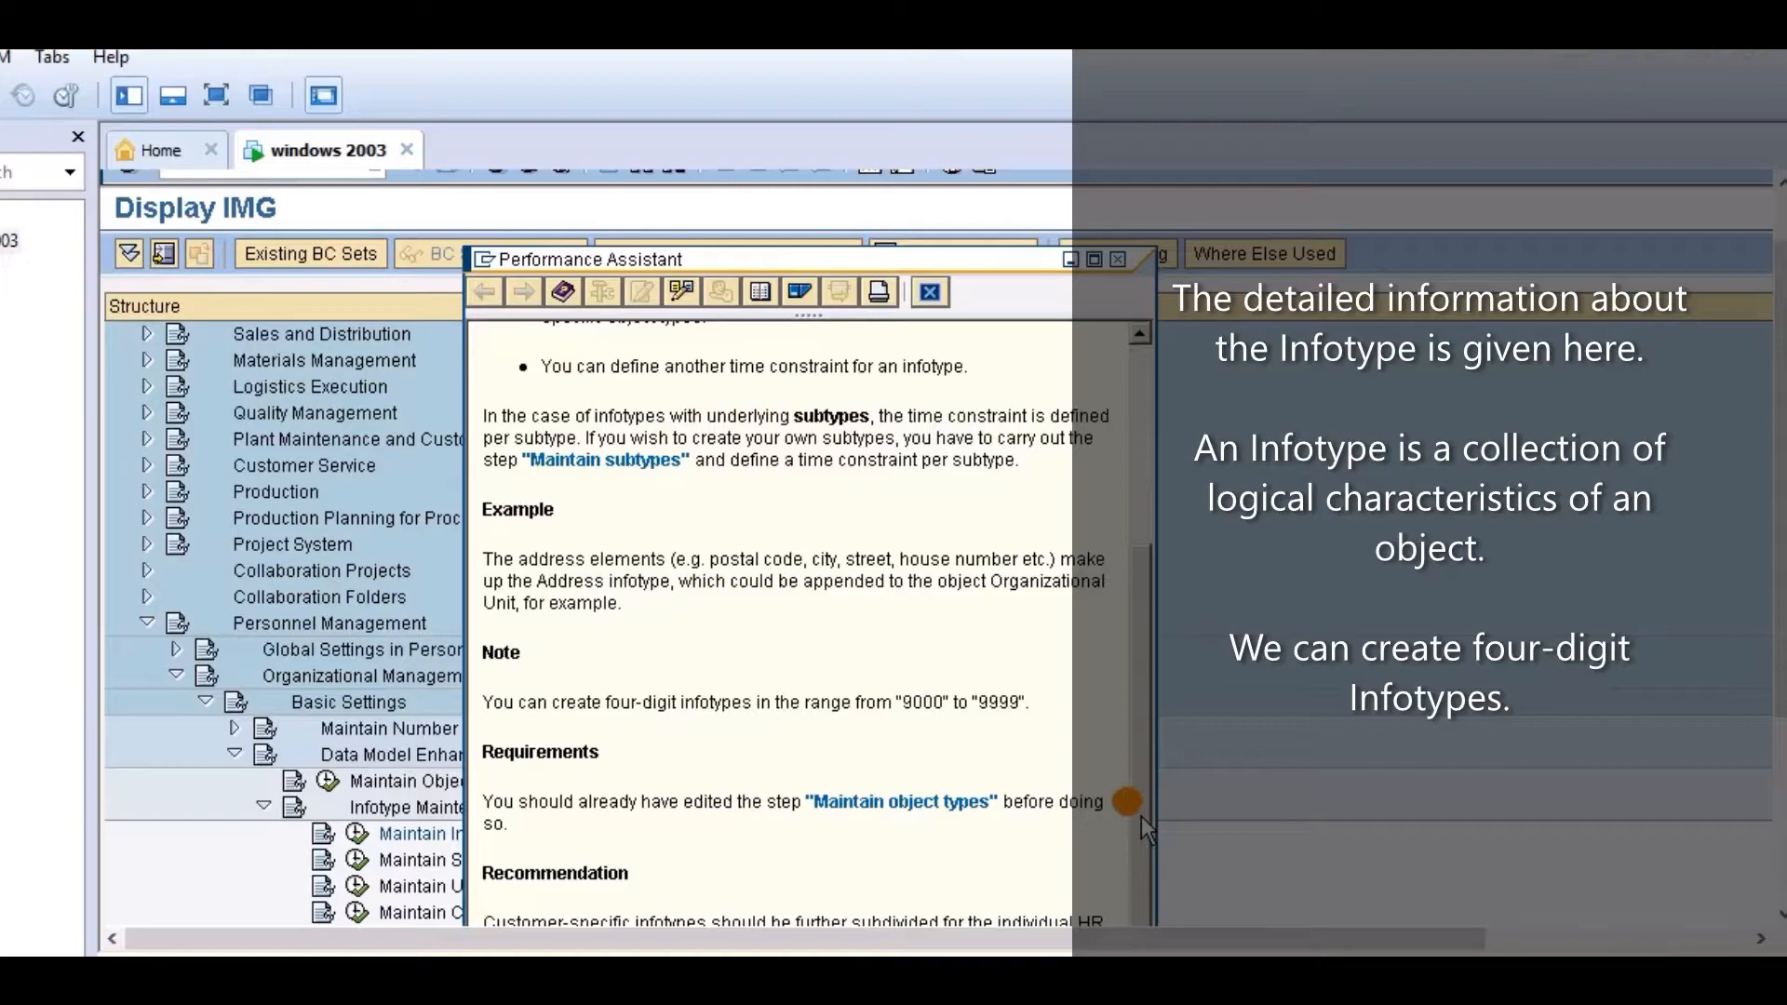
left_click_drag(1136, 692, 1131, 438)
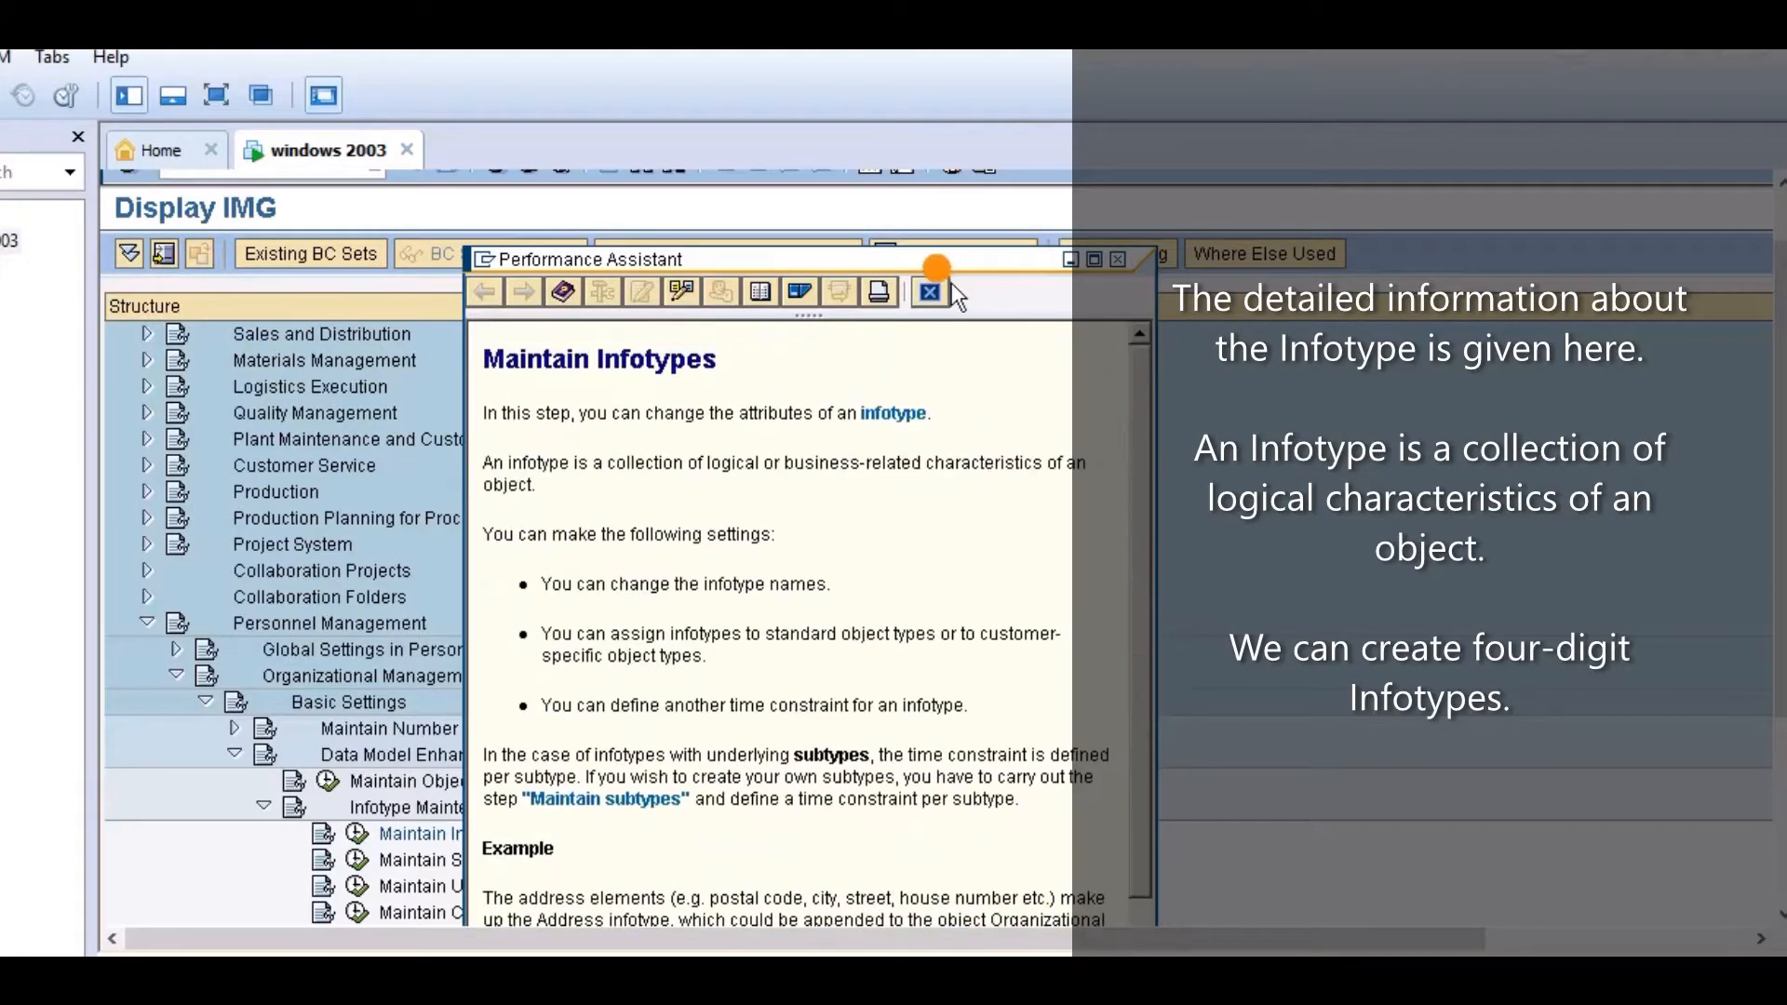
left_click(930, 292)
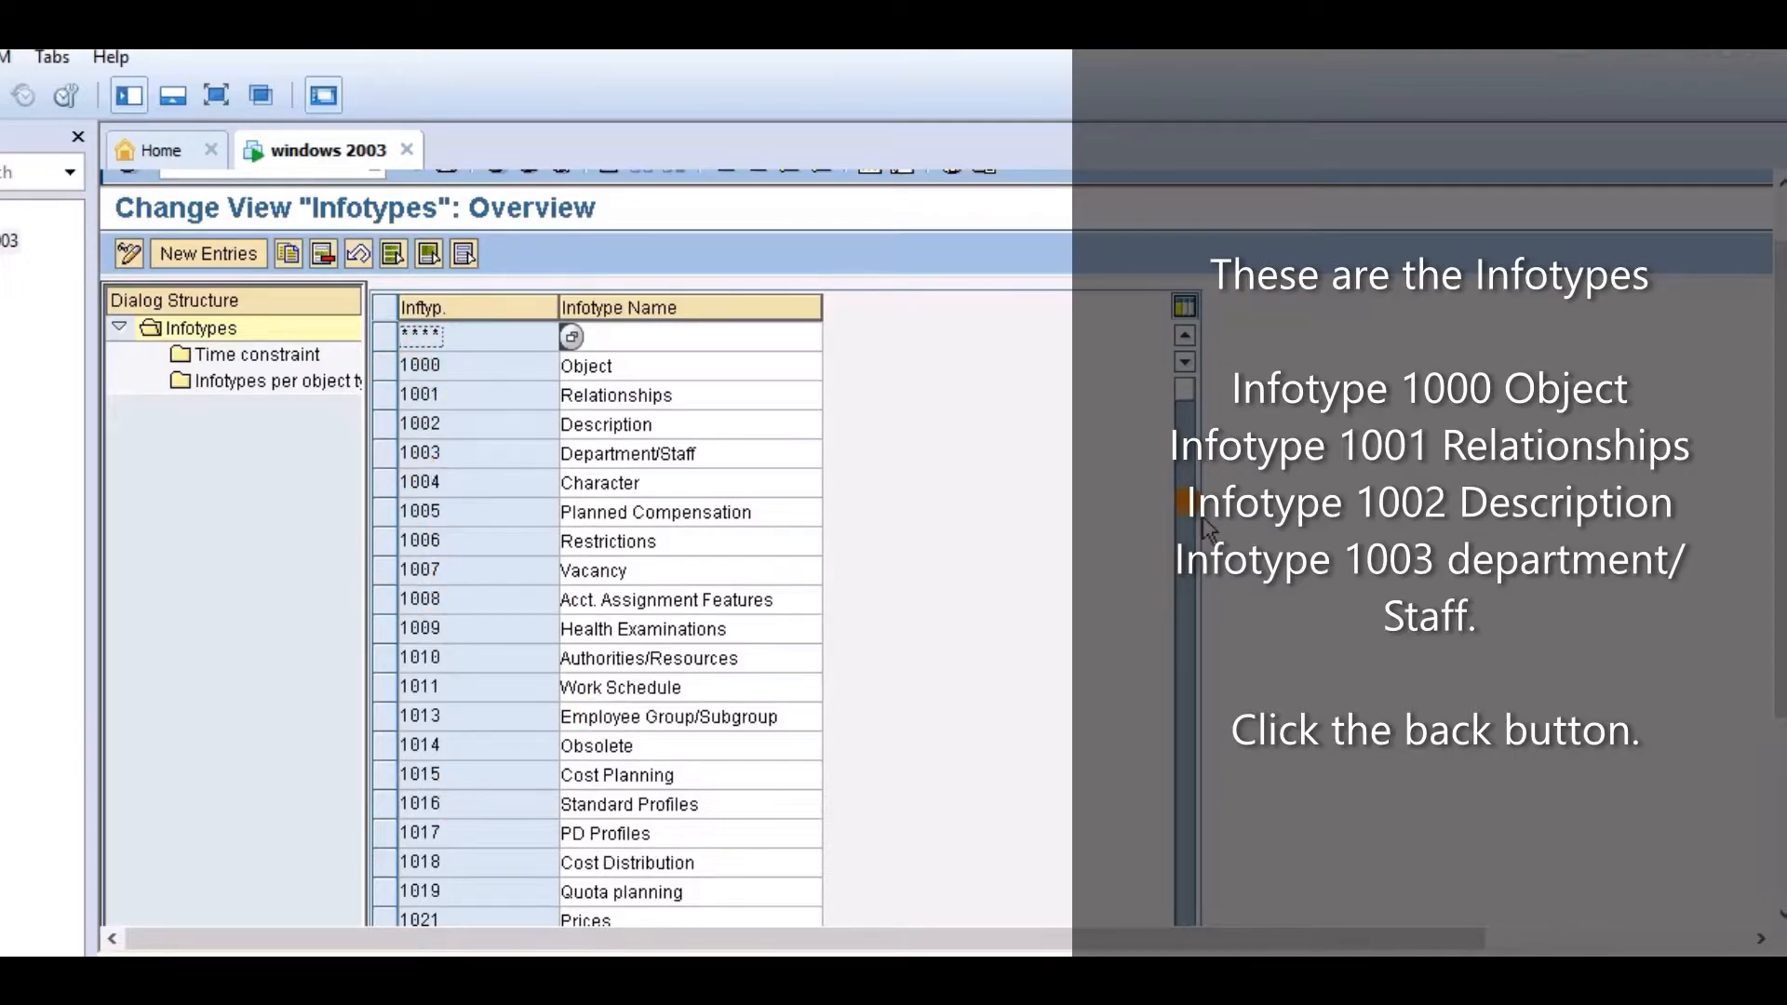
- Look through the list of infotypes and return to the IMG structure
left_click(1181, 470)
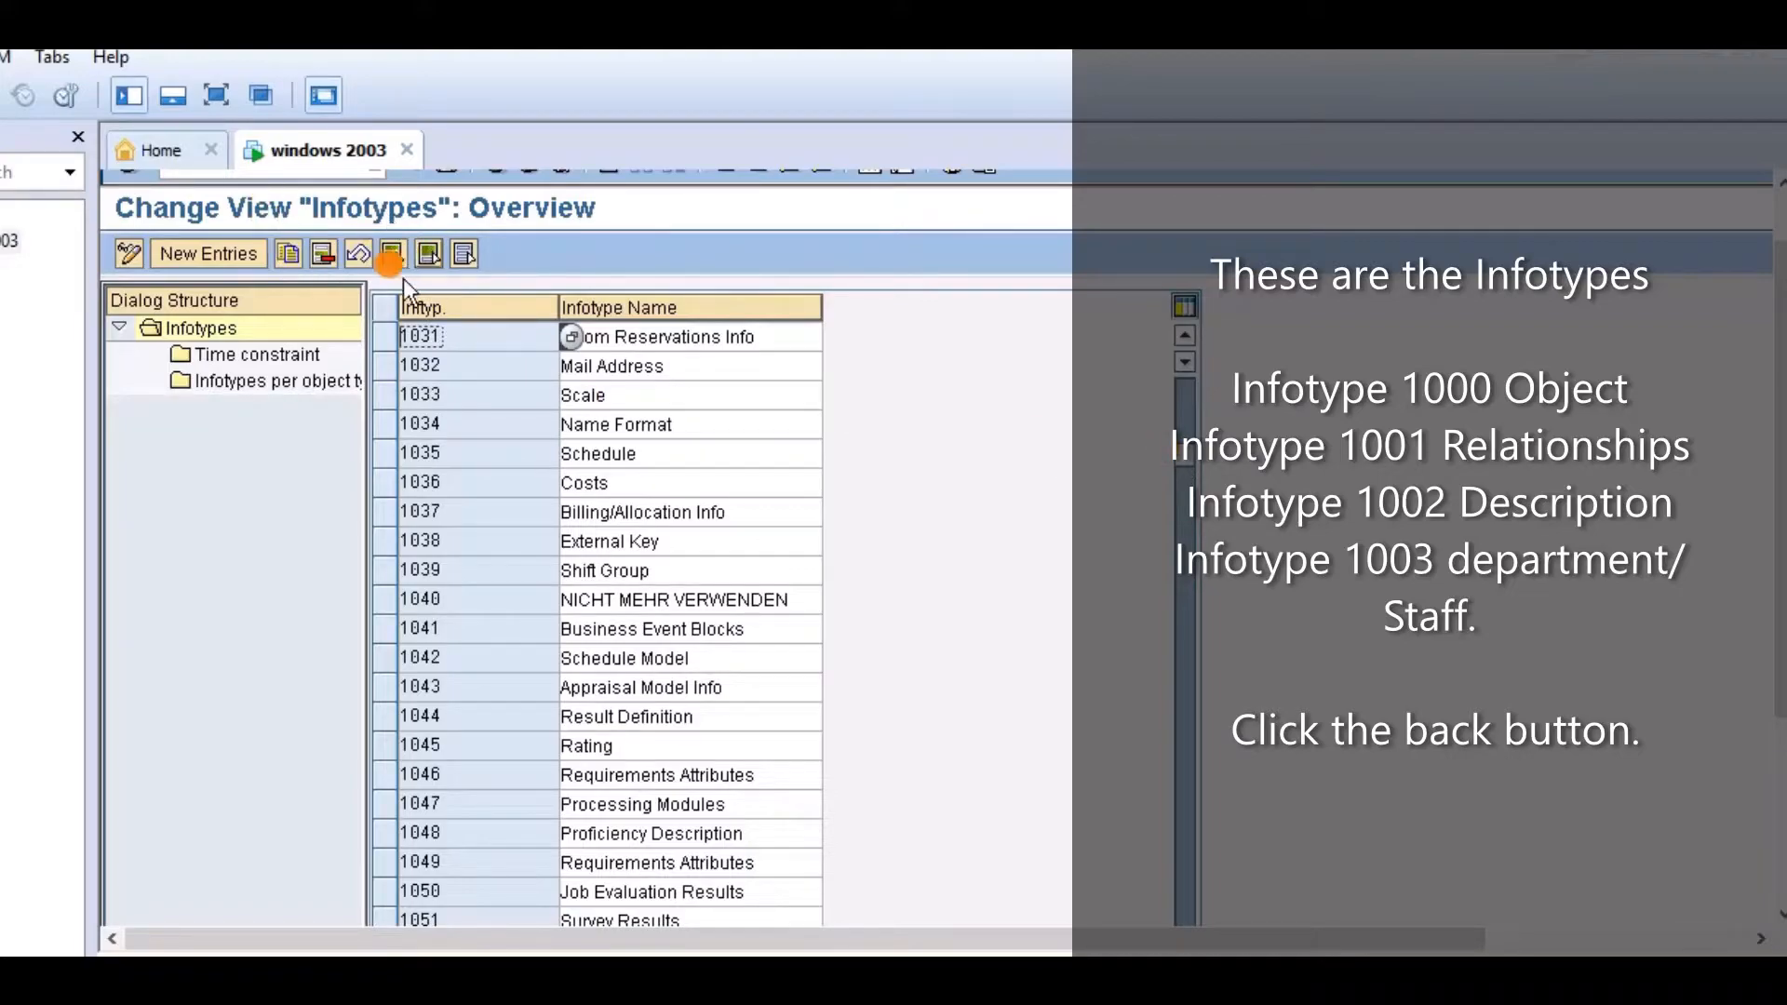
left_click(1180, 374)
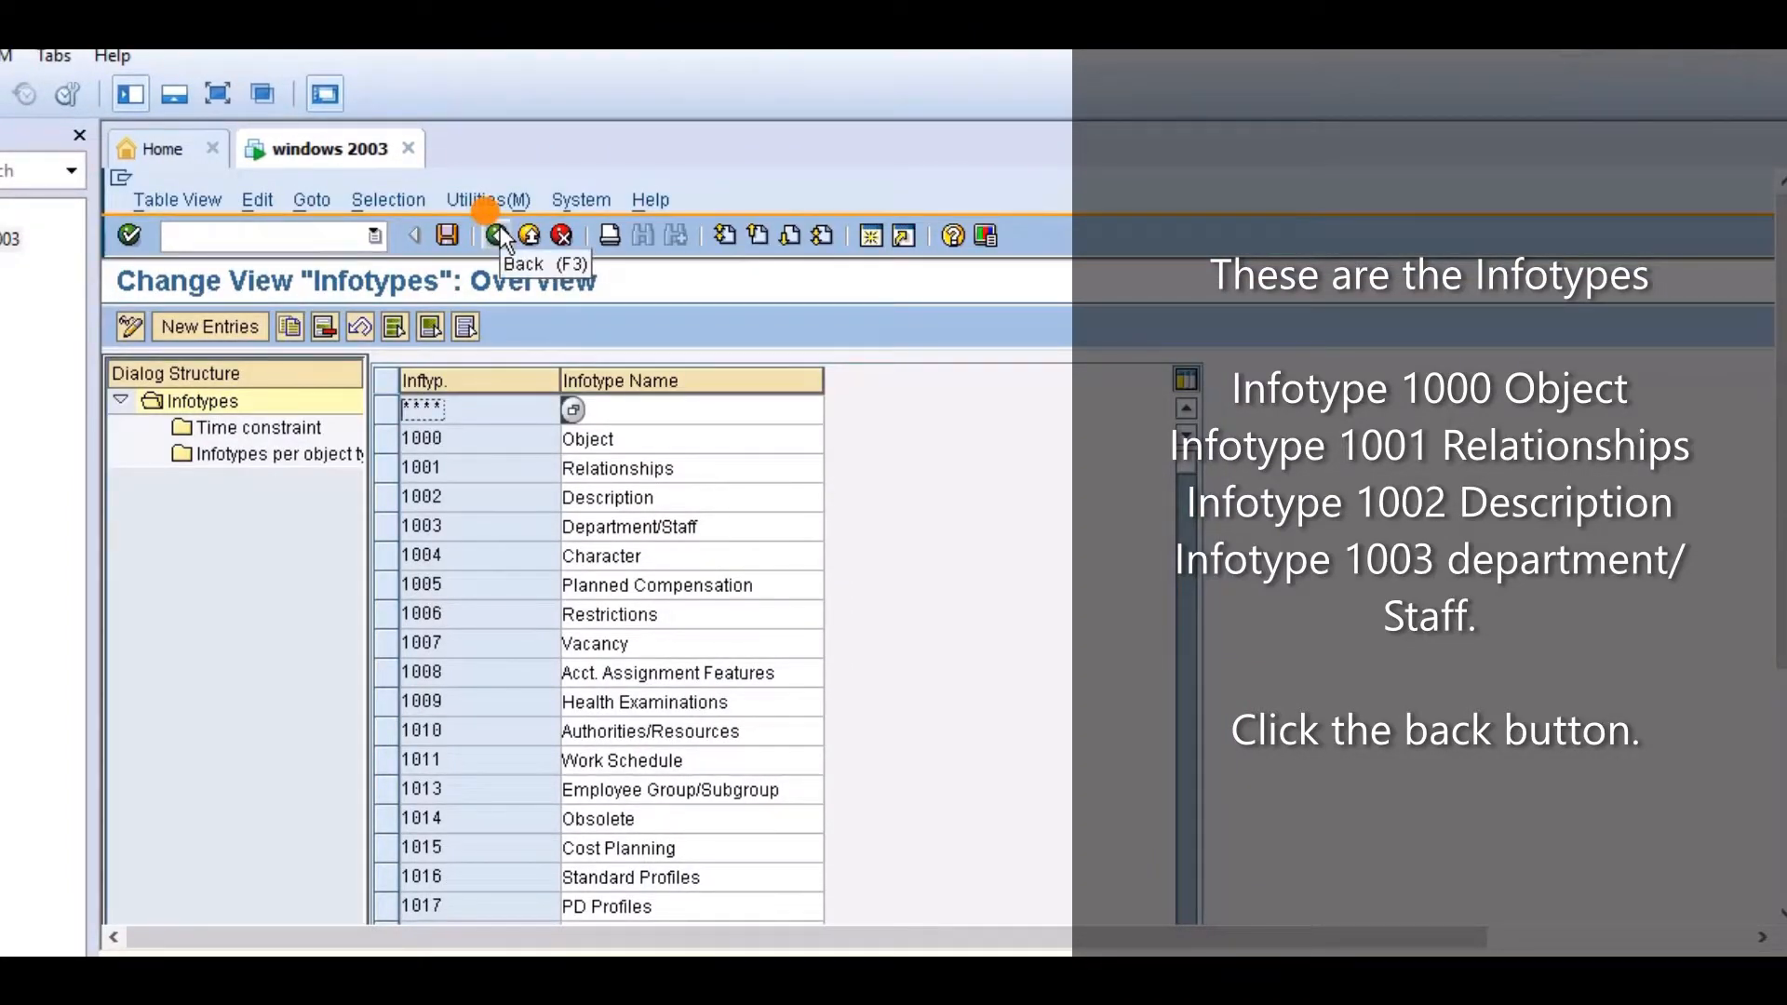
left_click(498, 237)
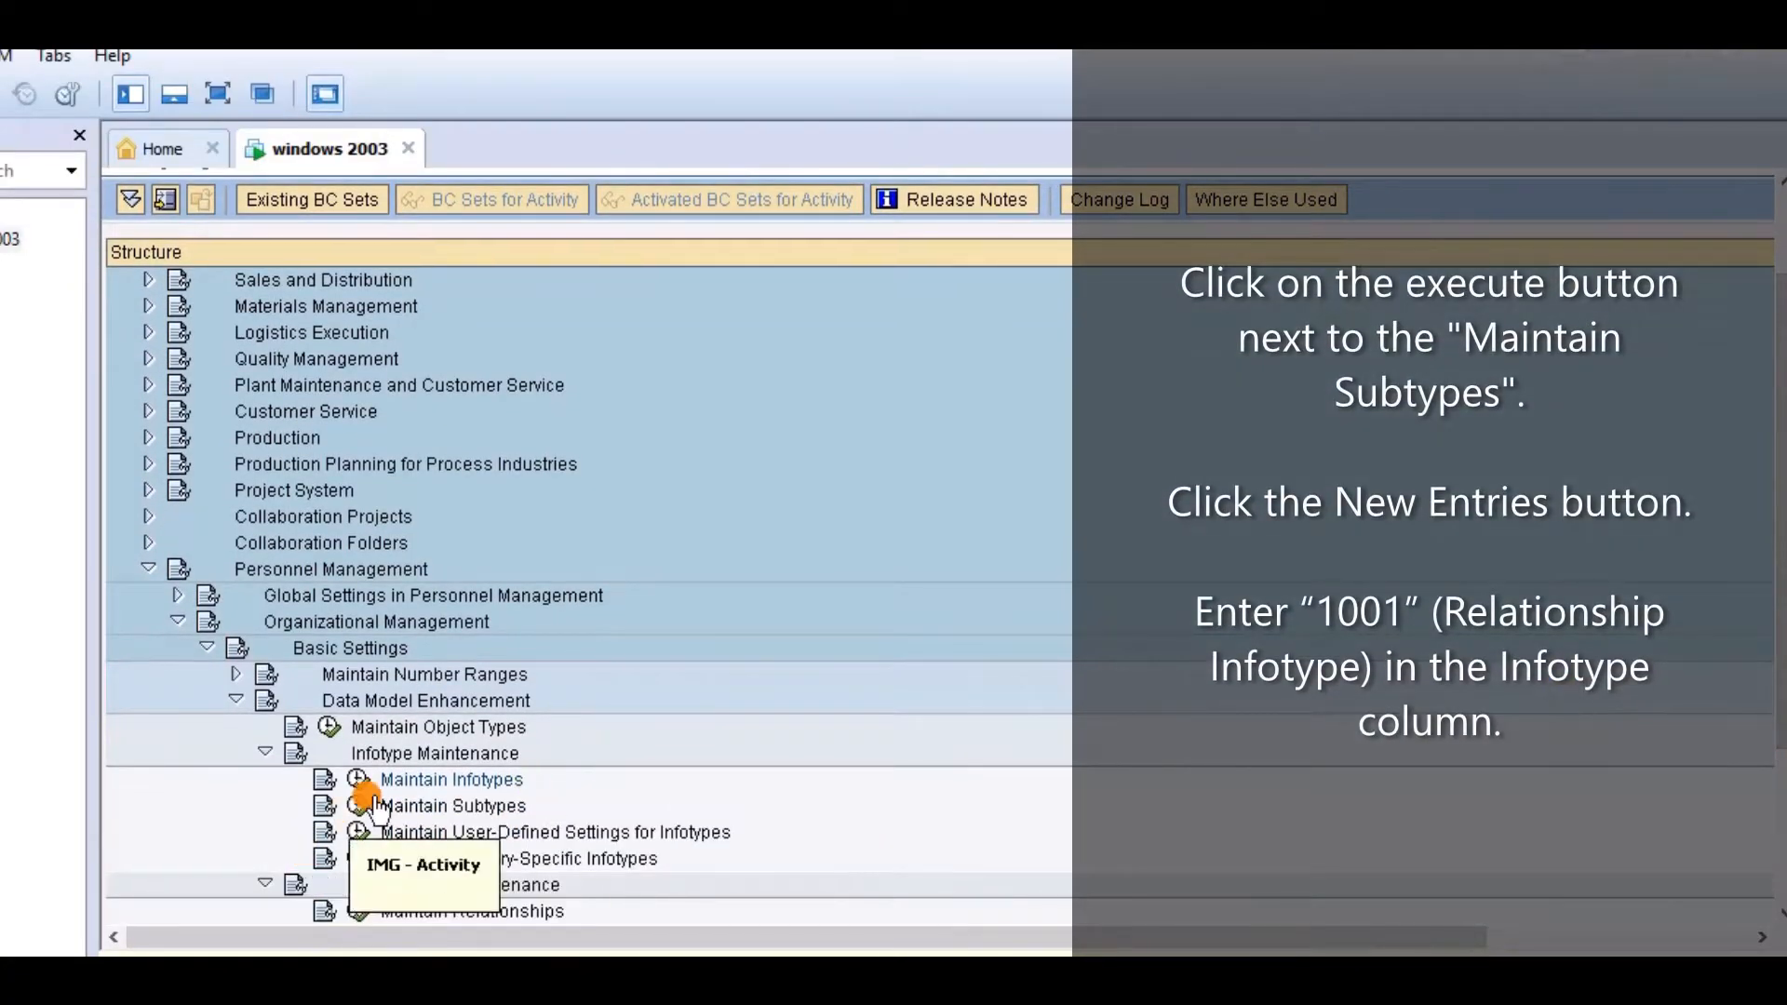
- Open Maintain Subtypes and add a new entry with infotype 1001, subtype abro and subtype text "branch of"
left_click(361, 804)
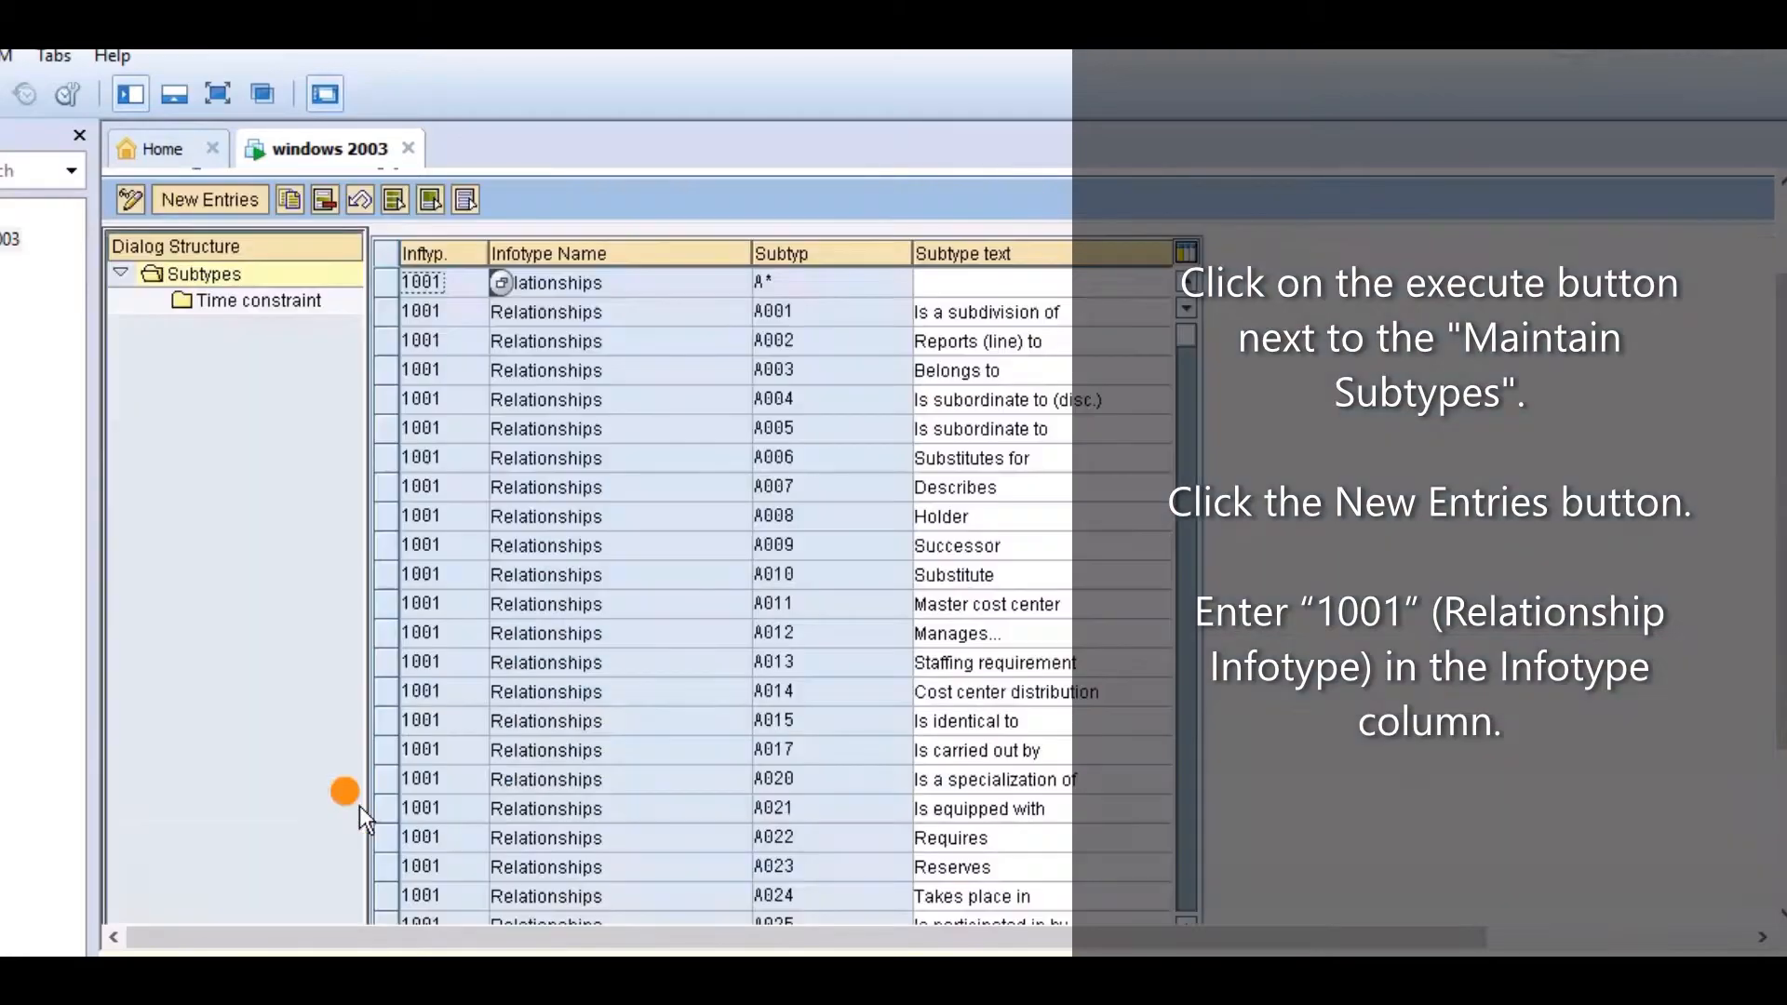
left_click(210, 196)
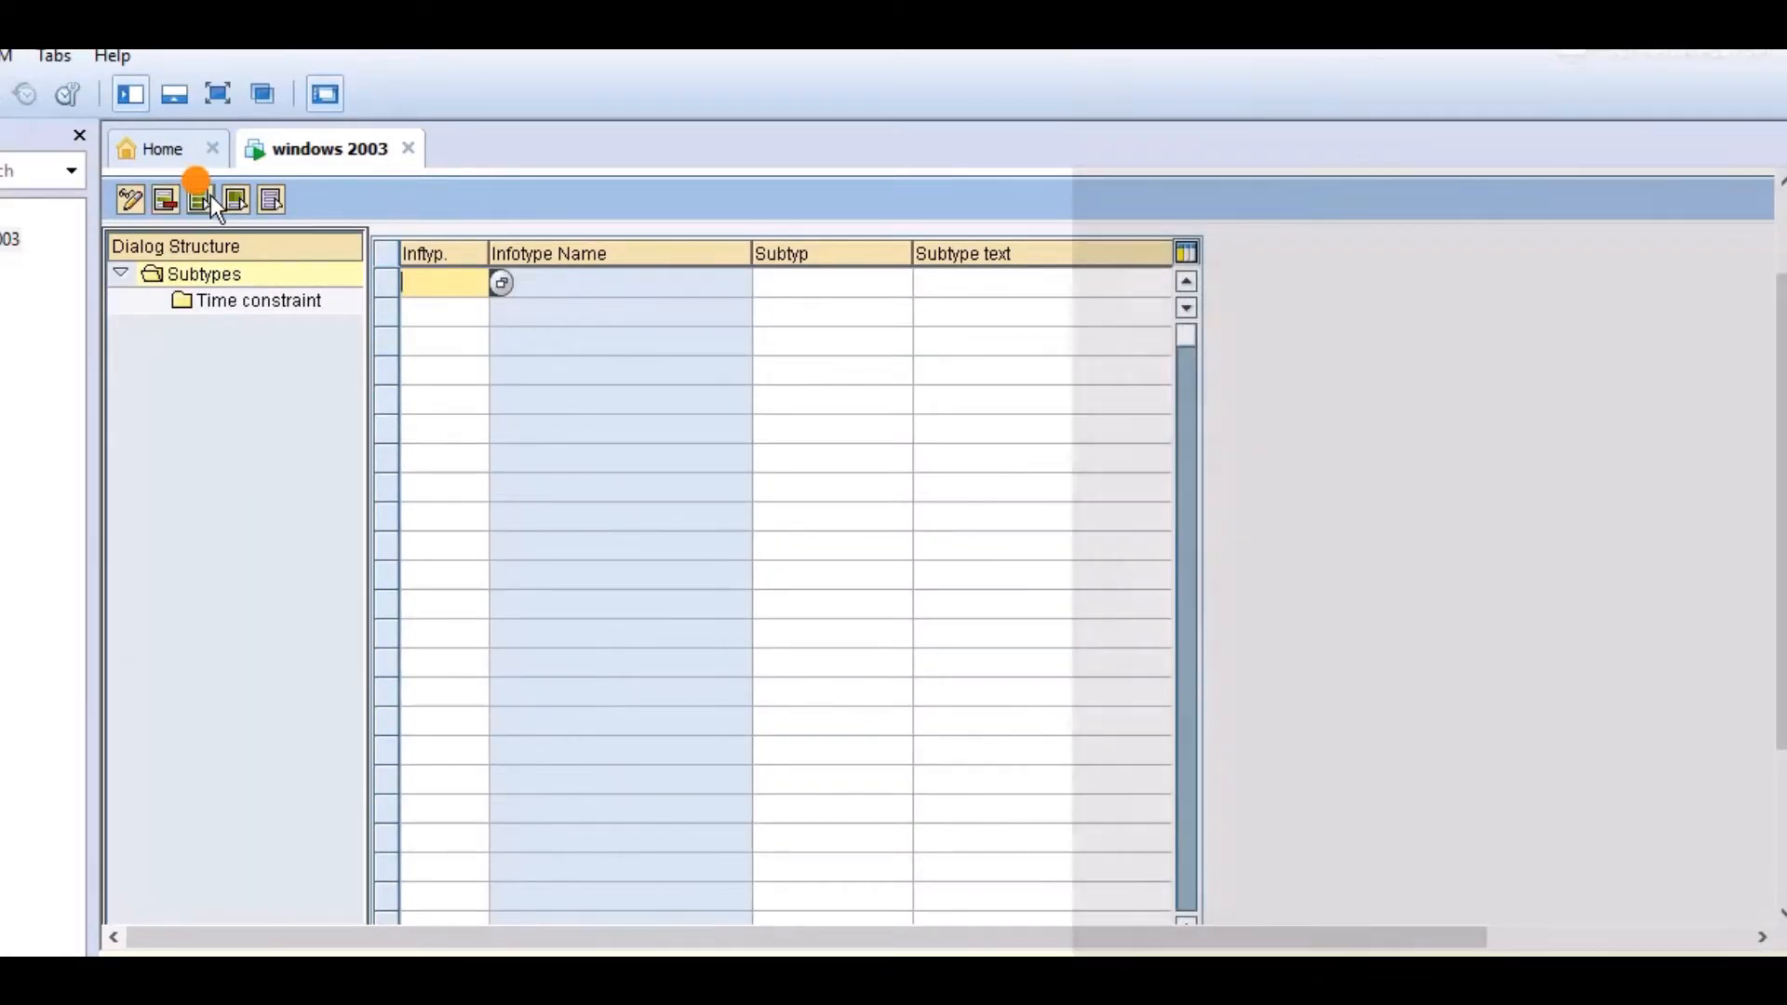
left_click(415, 280)
type("100")
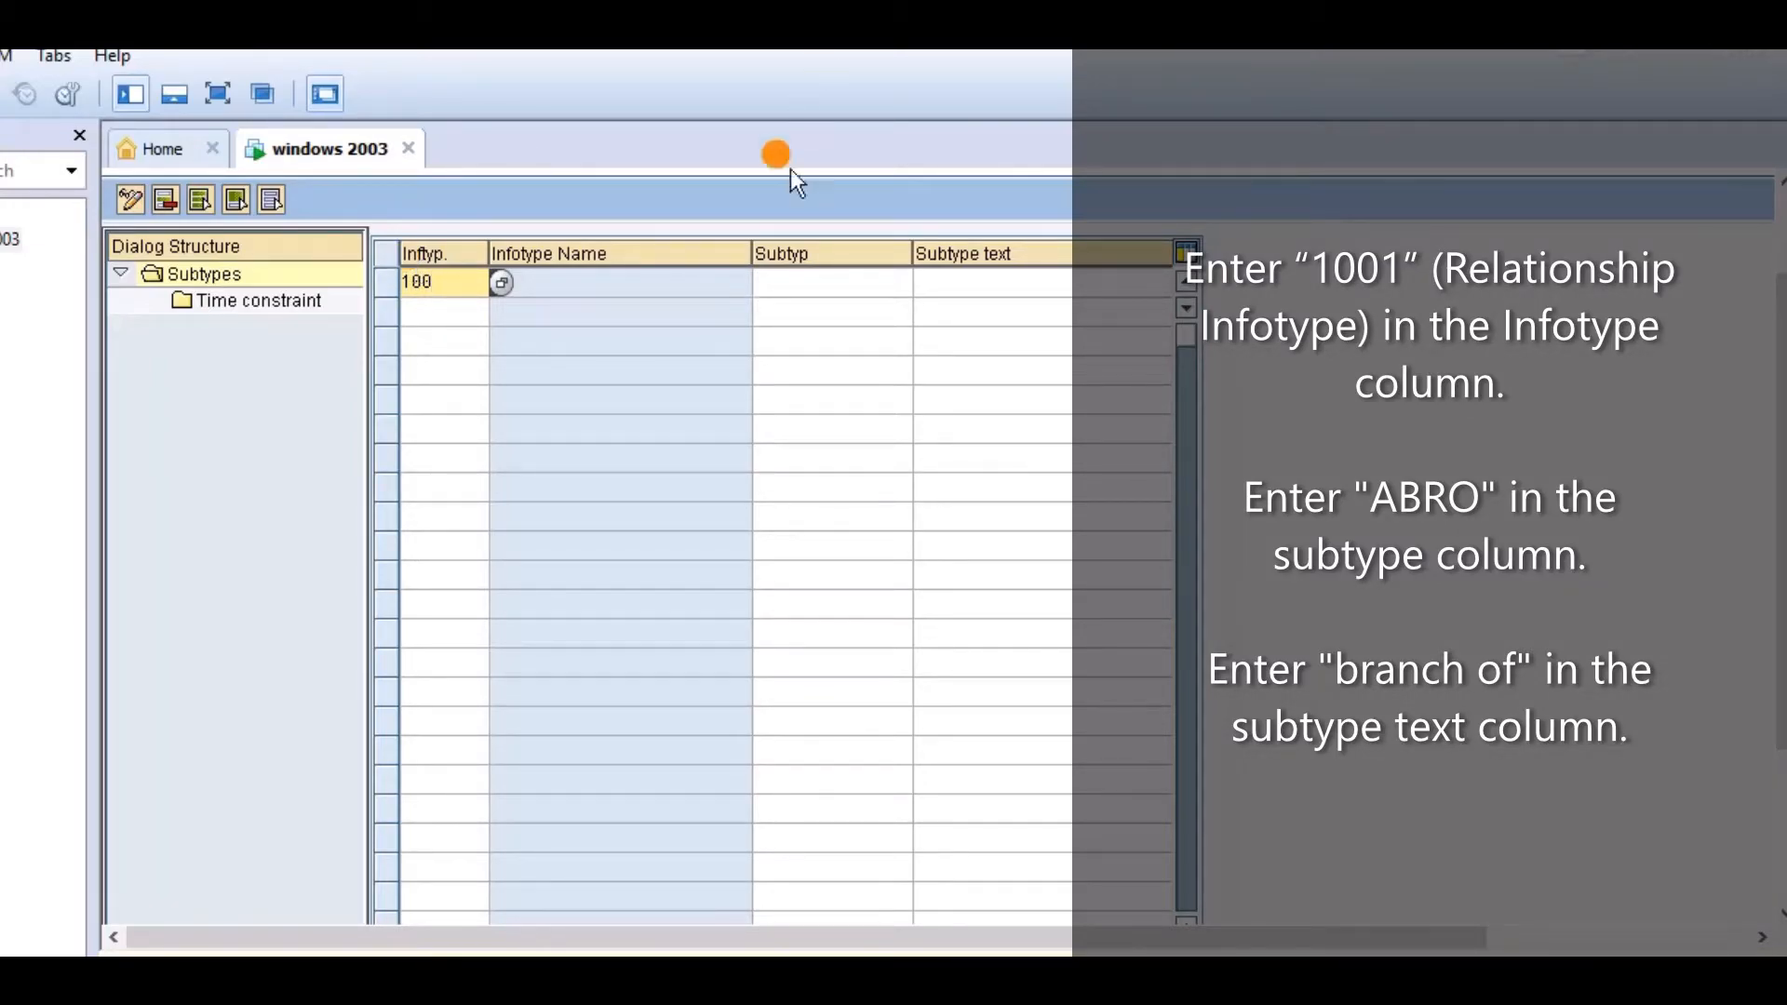
type("1")
left_click(786, 281)
type("abr")
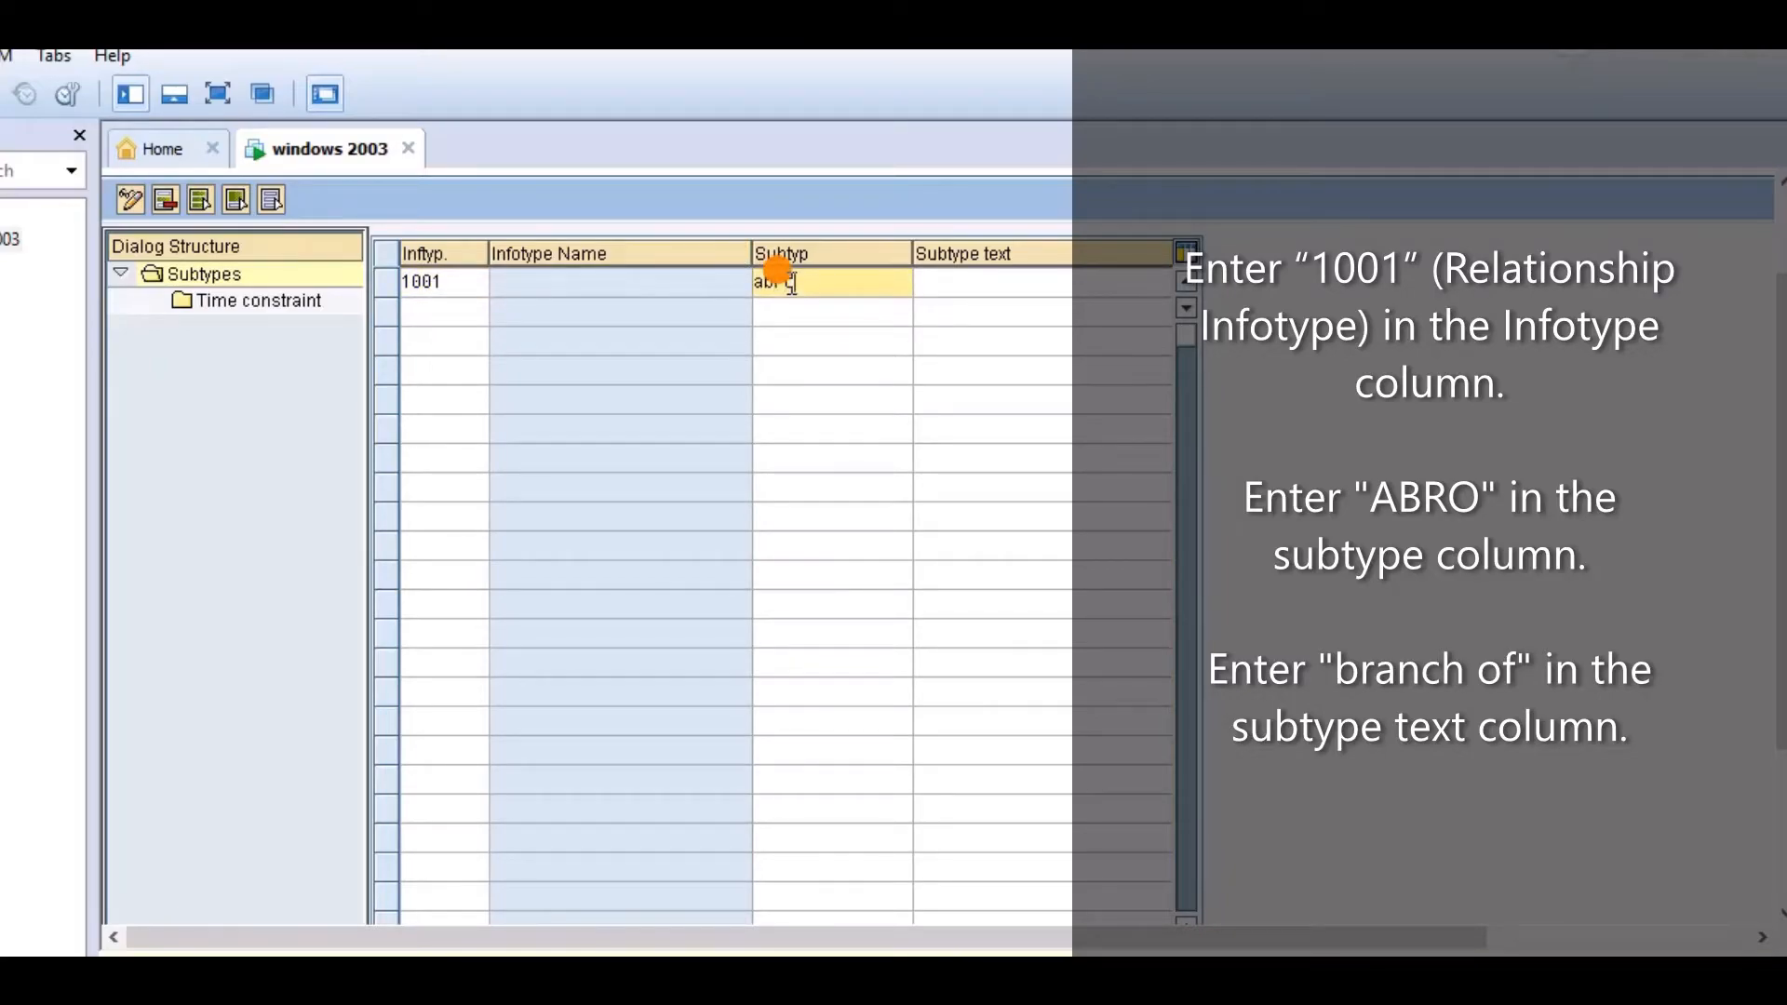
type("o")
left_click(951, 280)
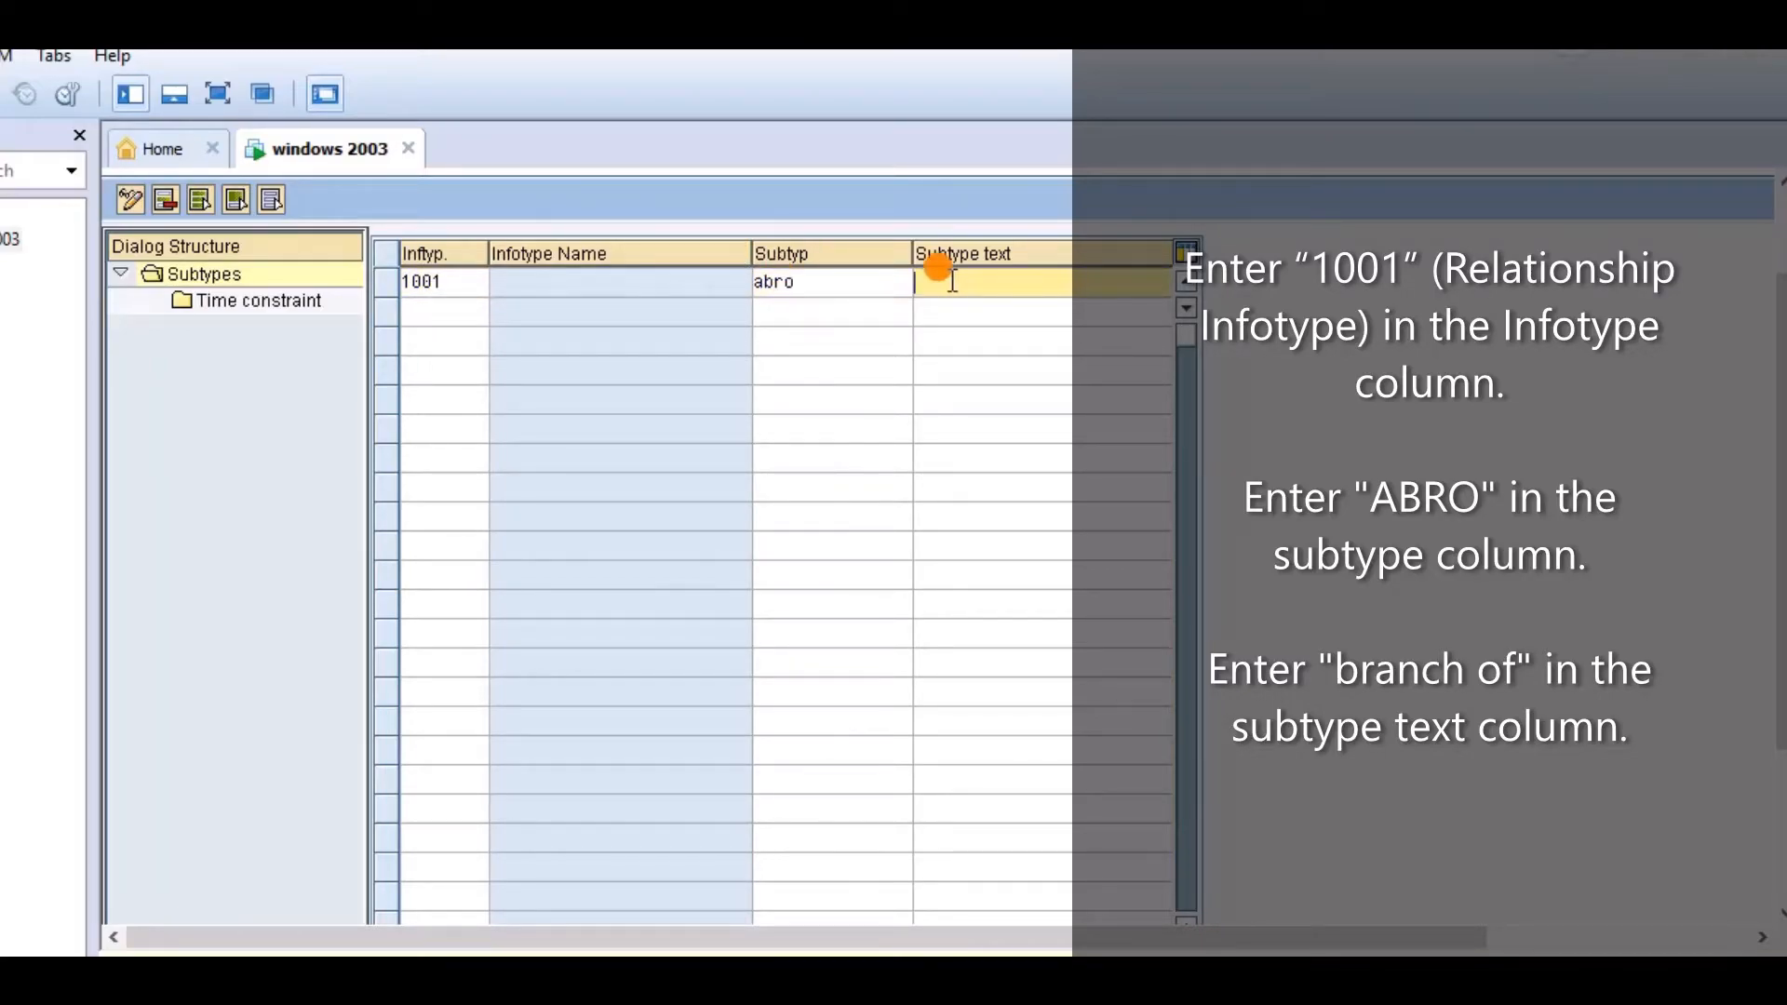
type("branch of")
- Reselect infotype 1001 Relationships for the first row from the list of possible infotypes
left_click(423, 300)
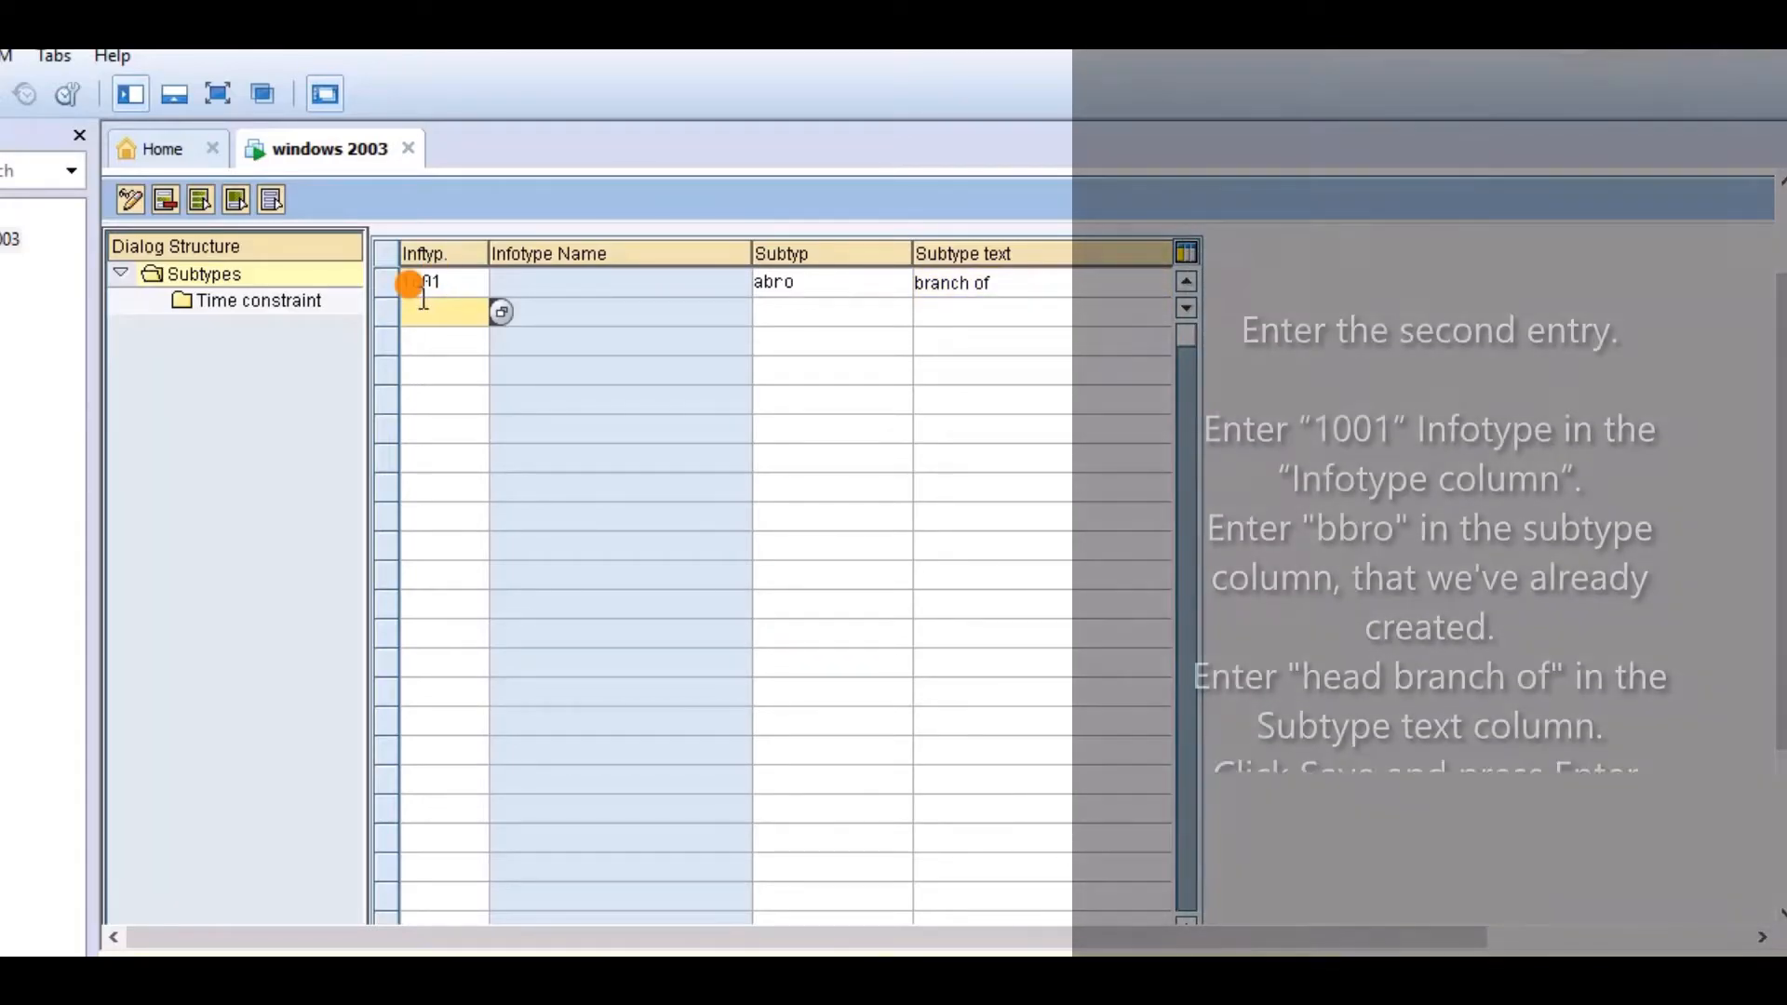
left_click(457, 285)
left_click(505, 286)
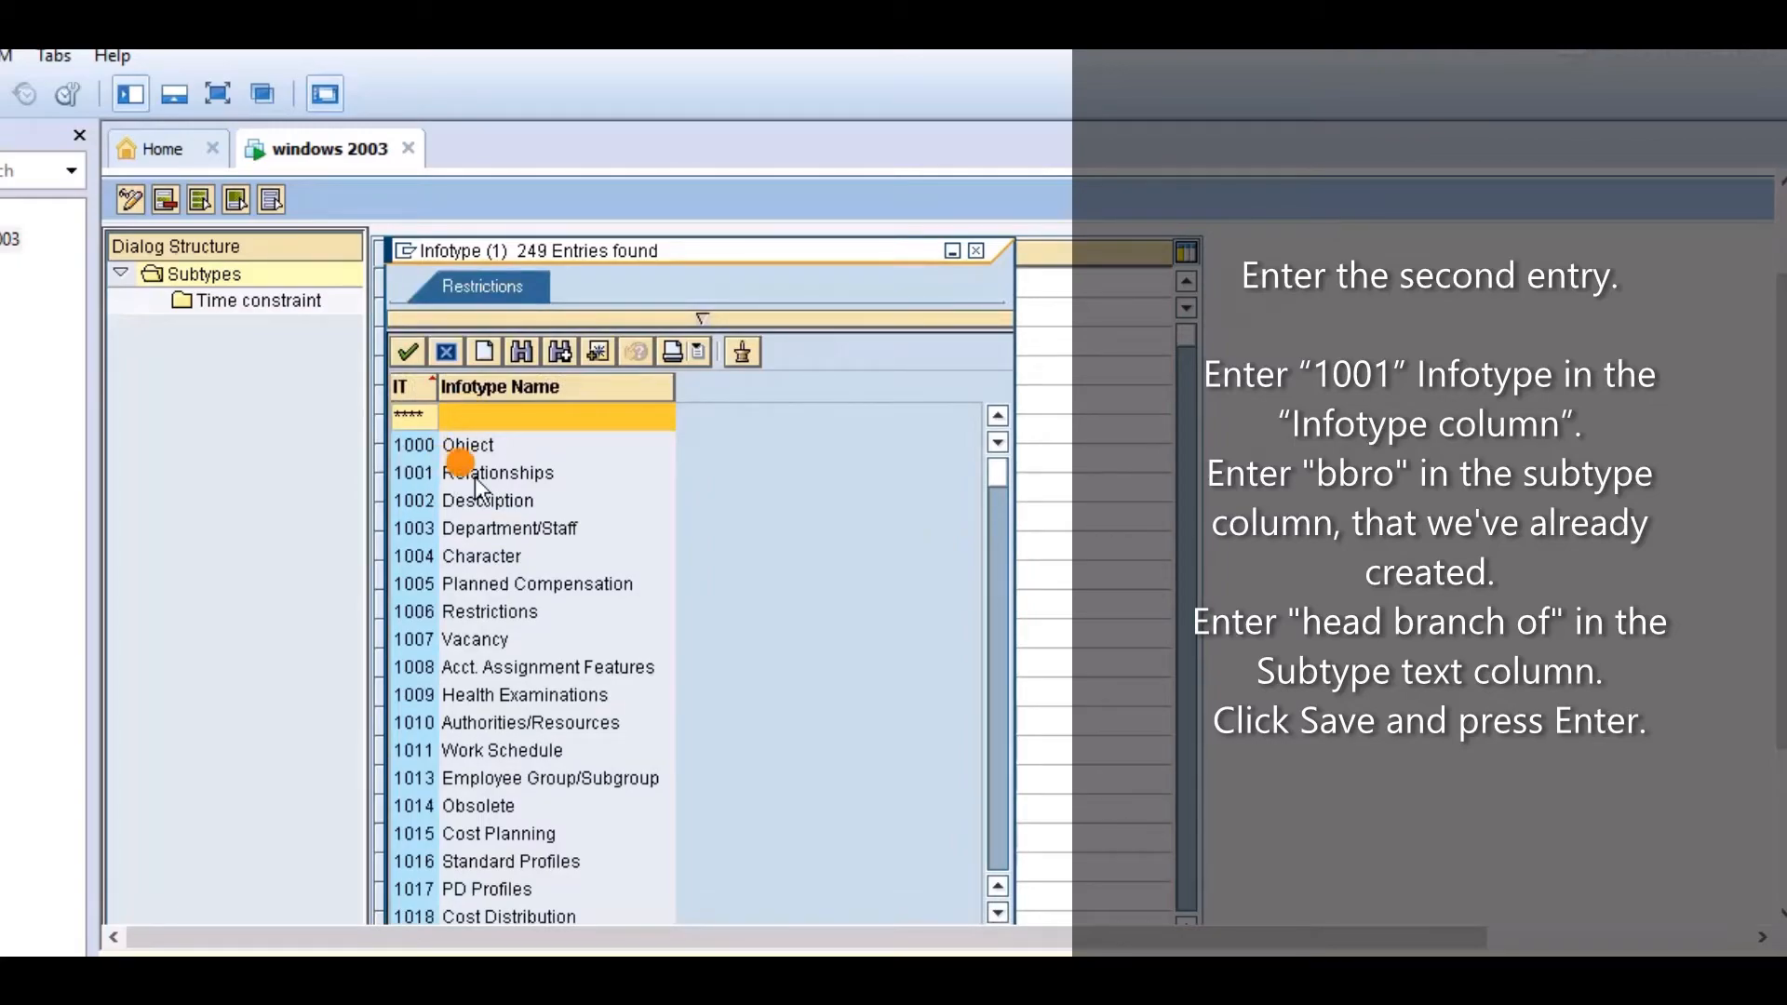
double_click(475, 473)
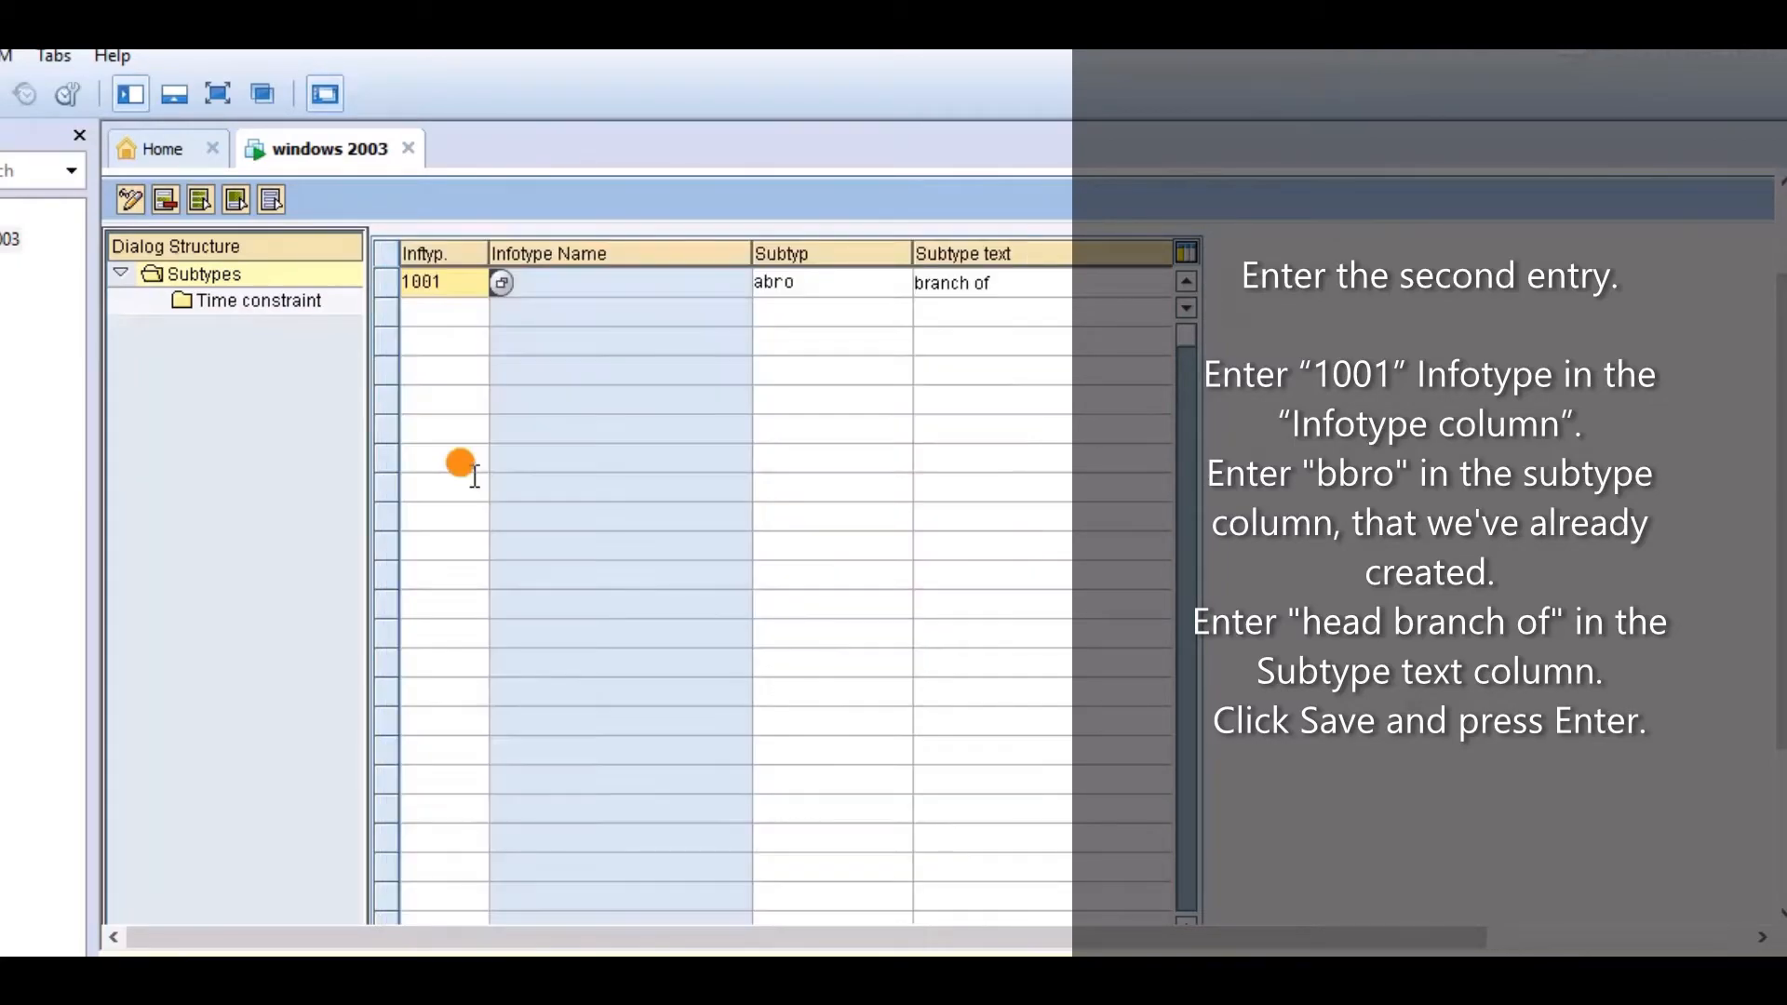
- Add a second row with infotype 1001, subtype bbro and subtype text "head branch of", and save the entries
left_click(440, 310)
type("1001")
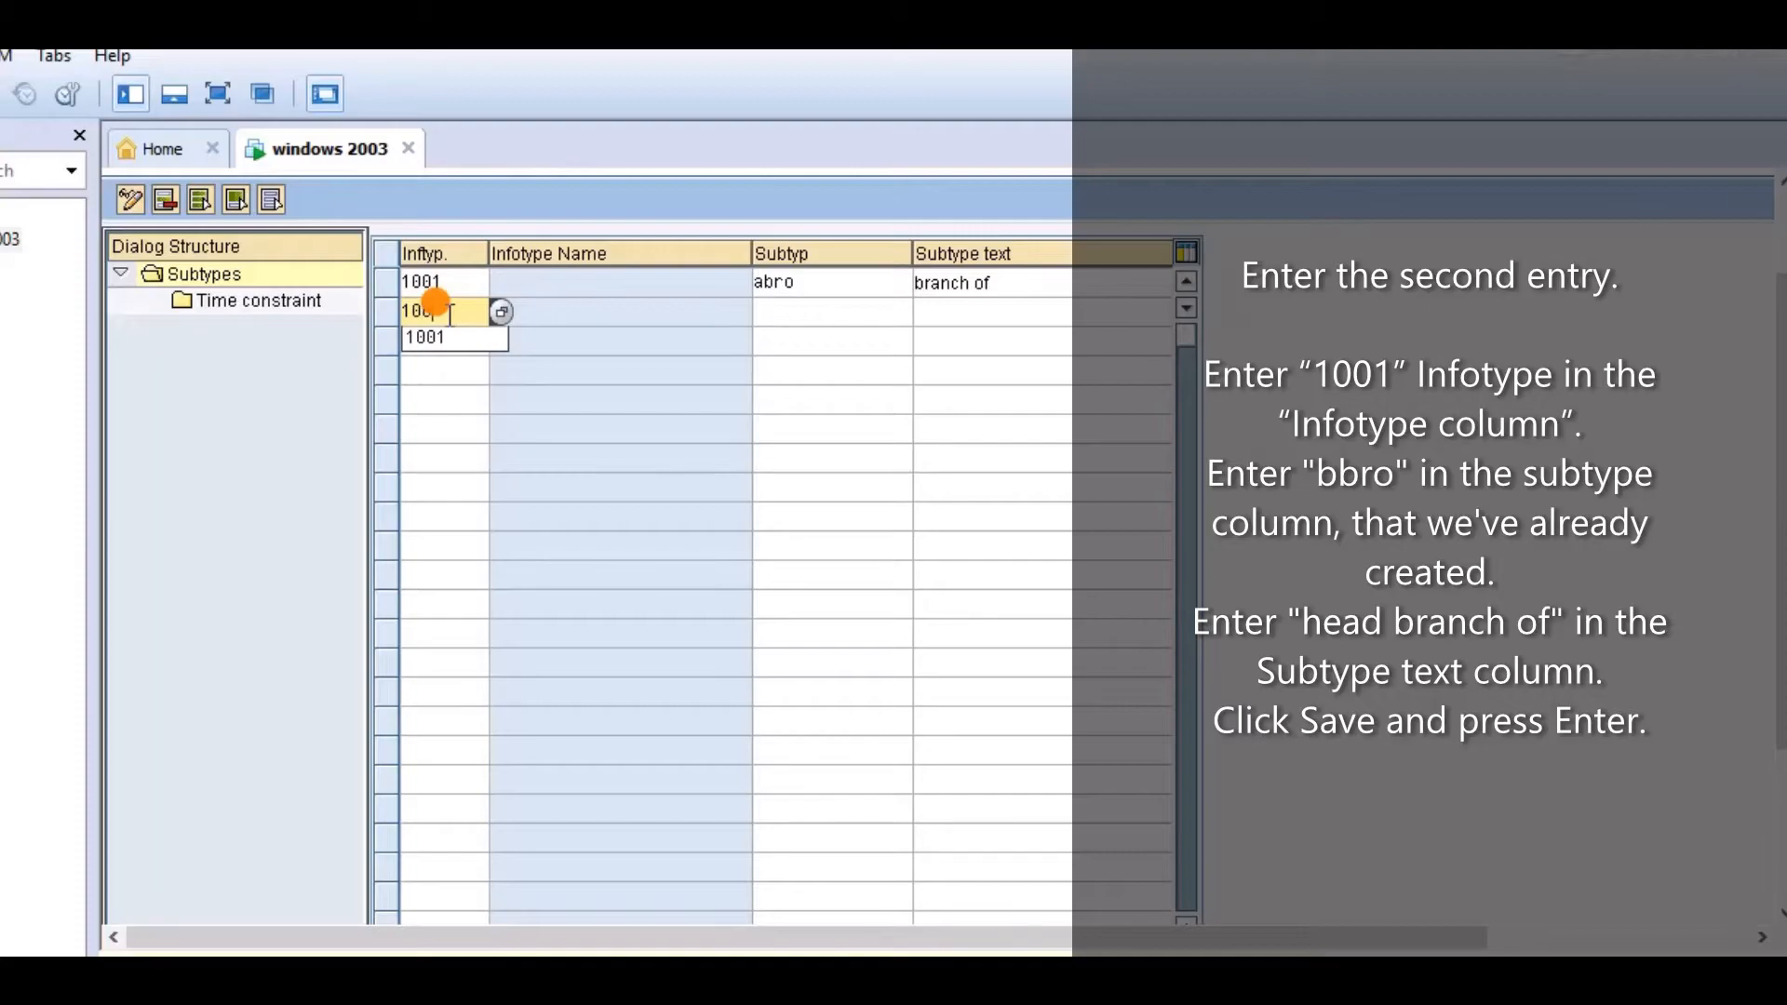
left_click(791, 309)
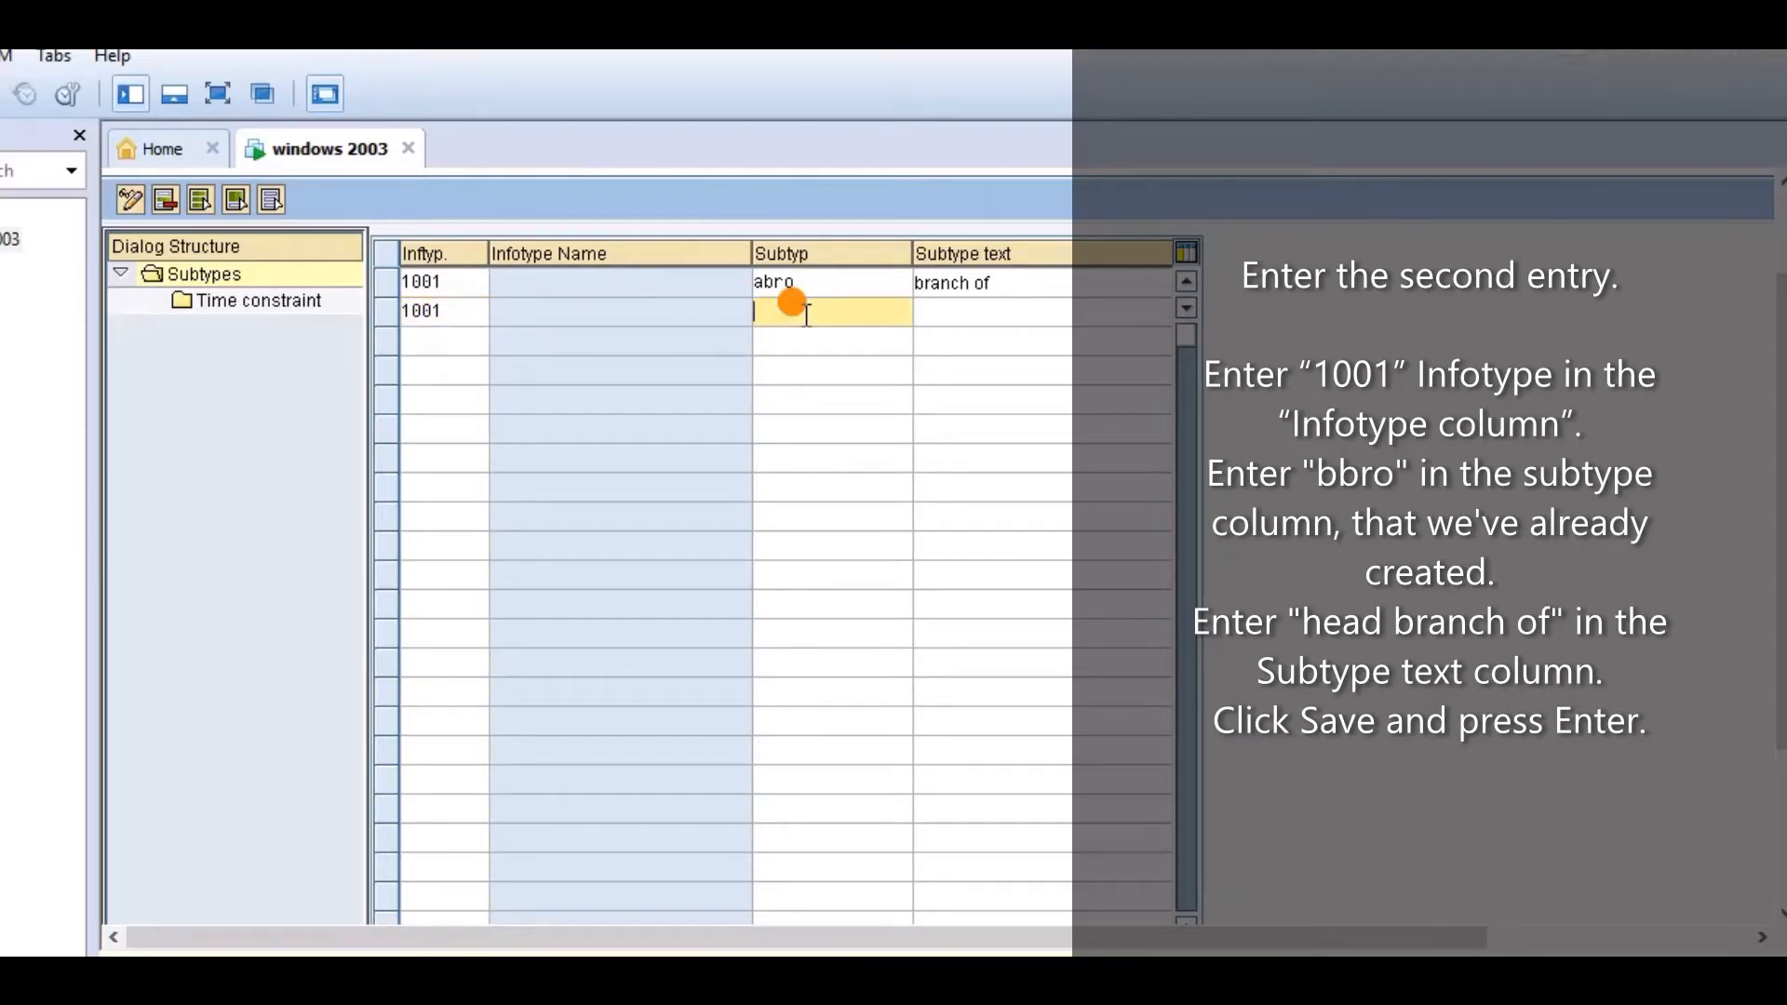
type("bbro")
left_click(1007, 310)
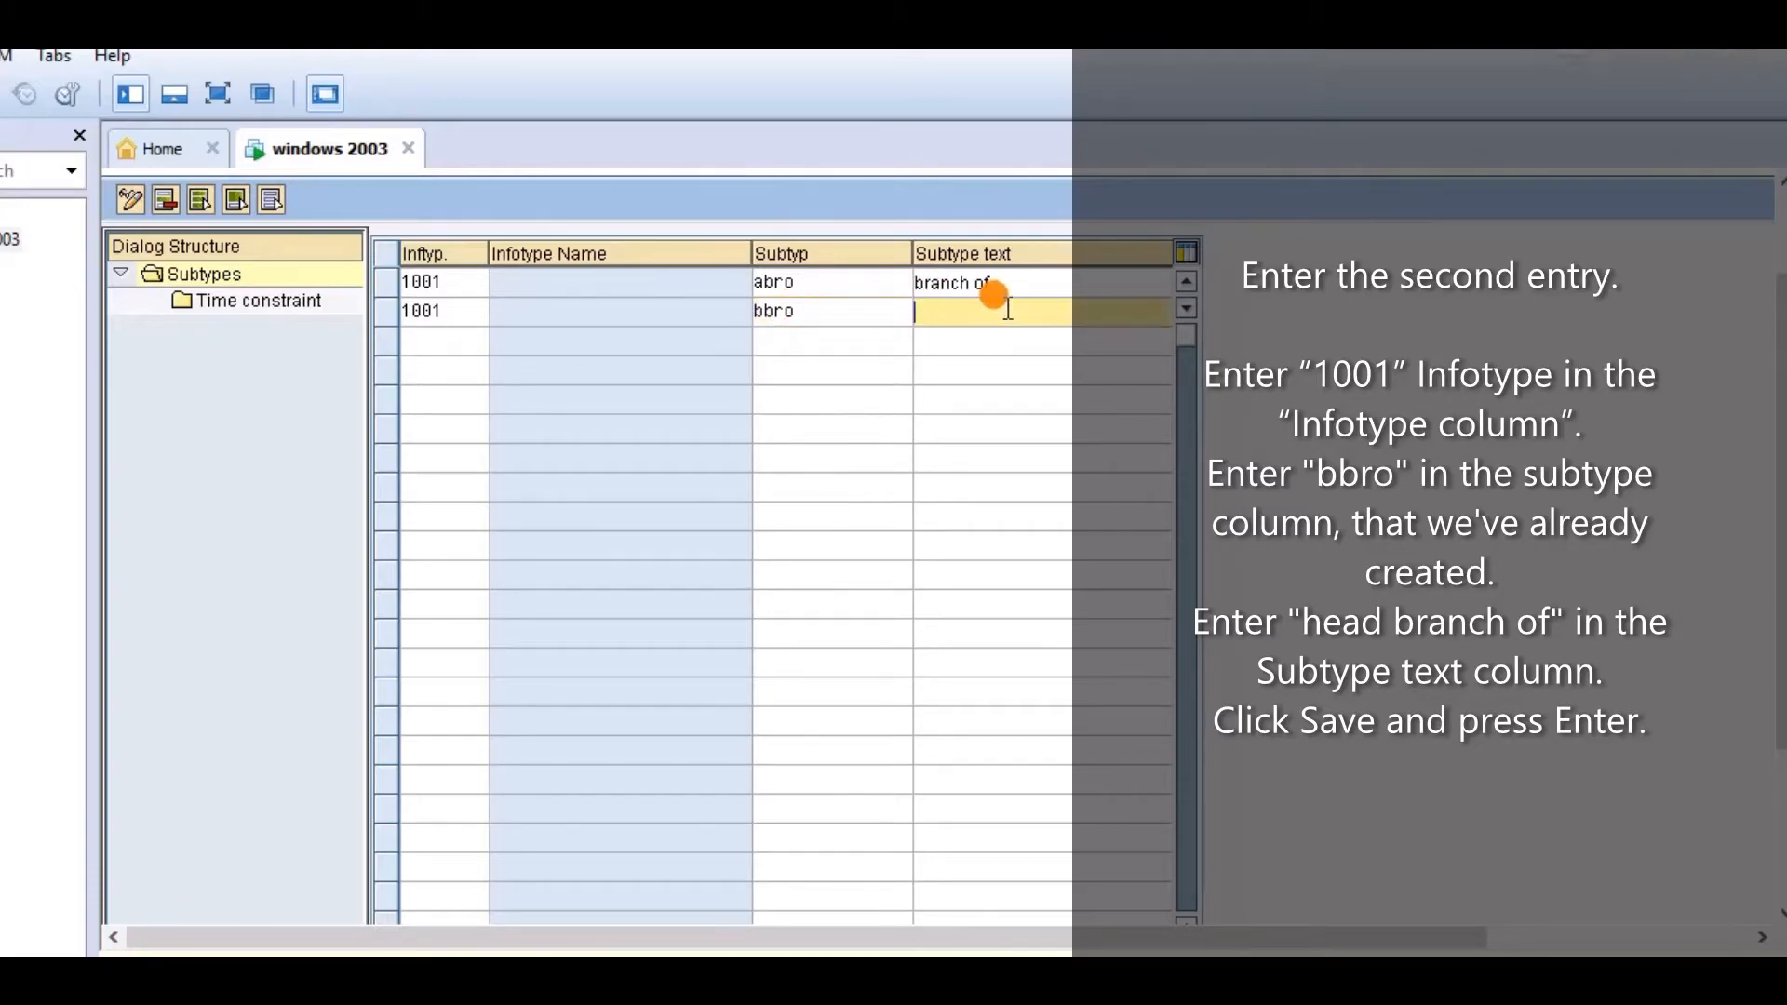
type("head branch of")
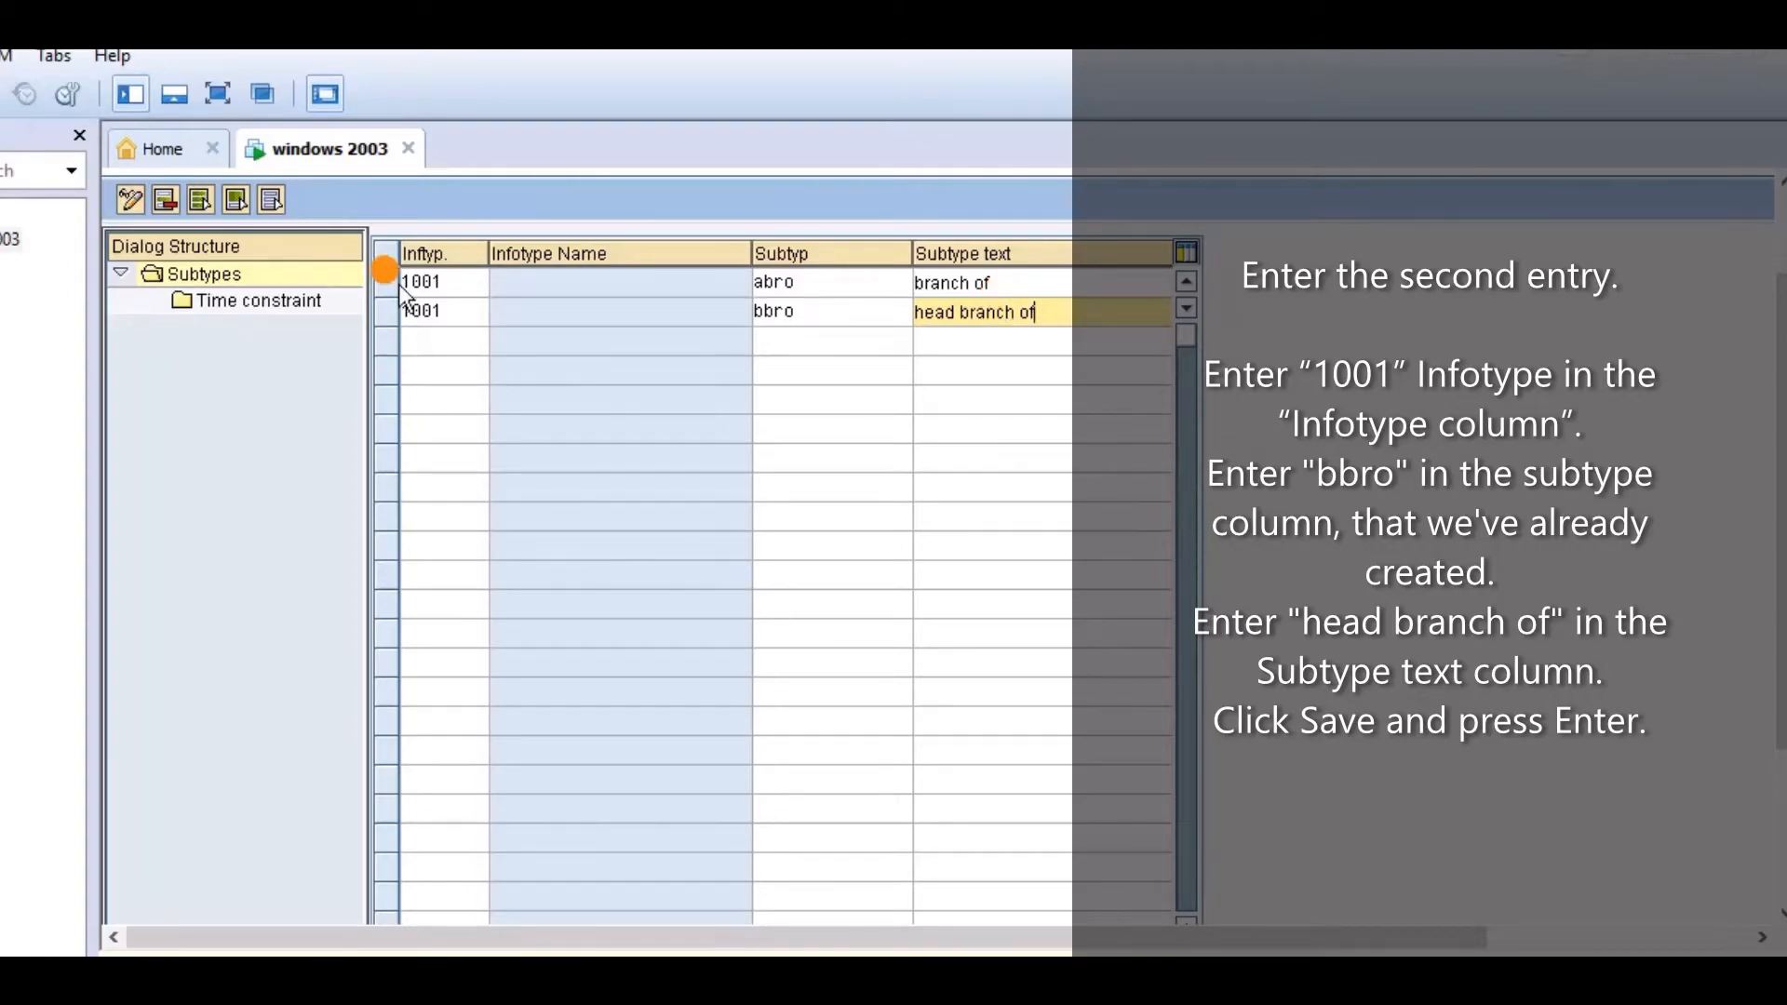
left_click_drag(1779, 508, 1778, 426)
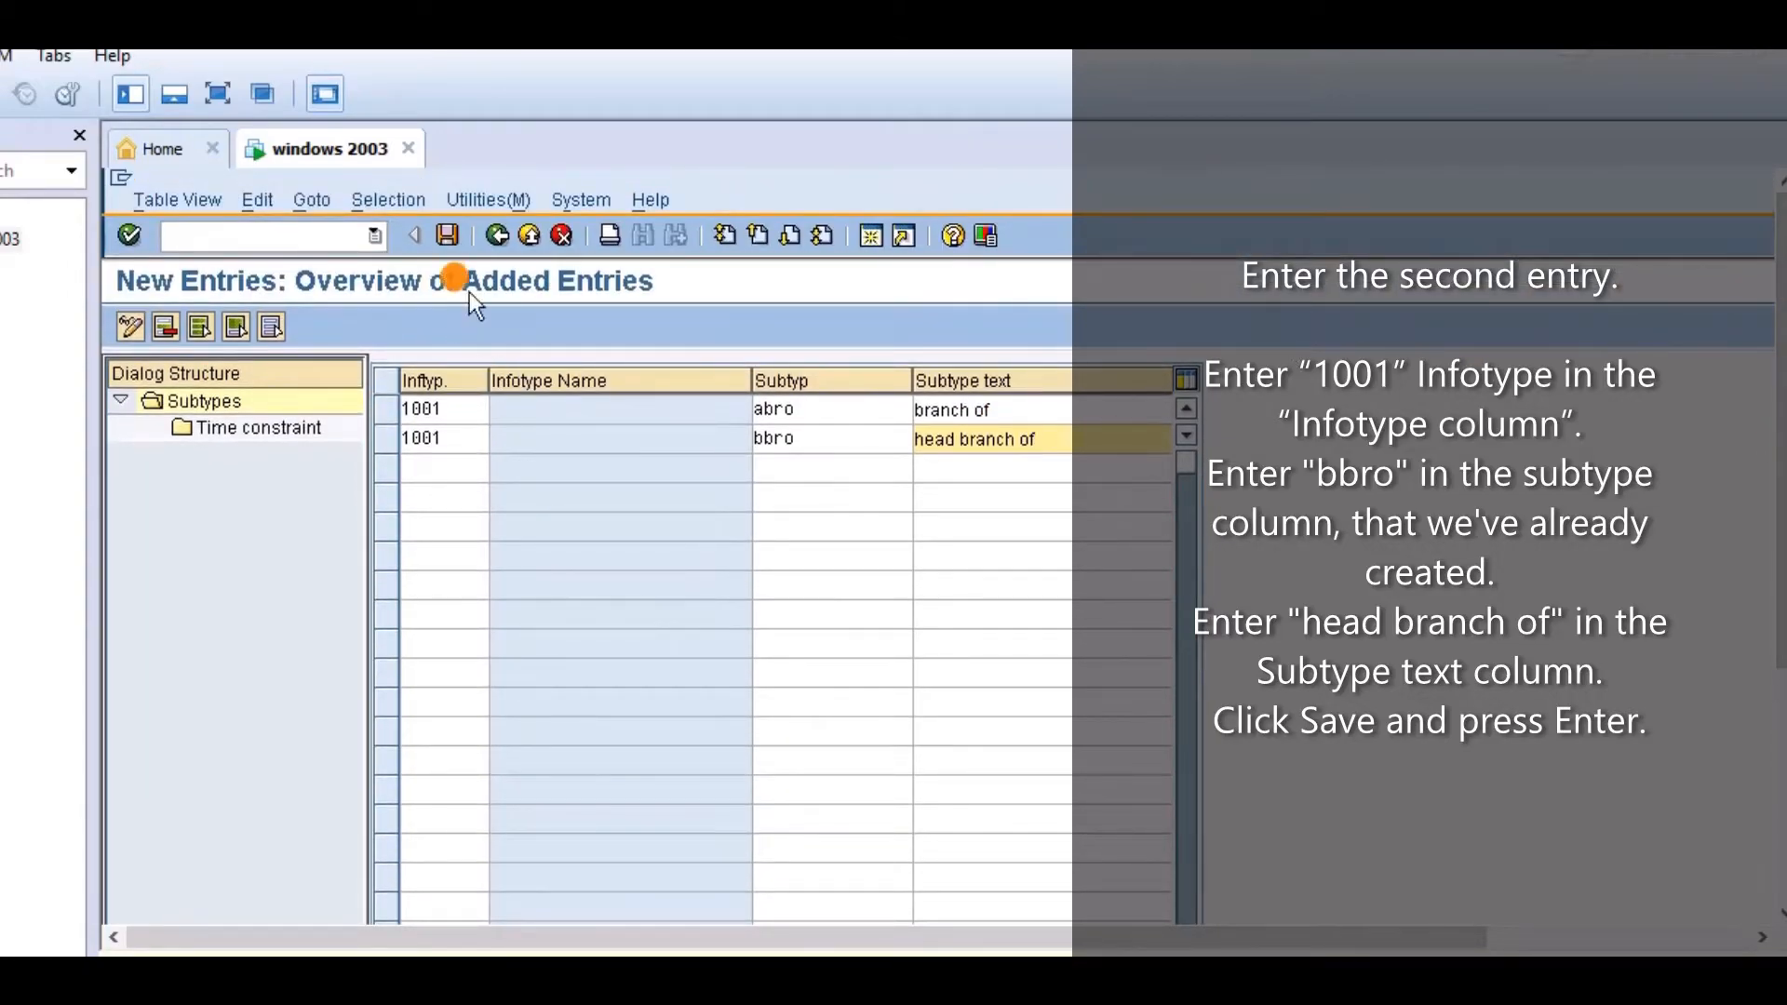
left_click(446, 234)
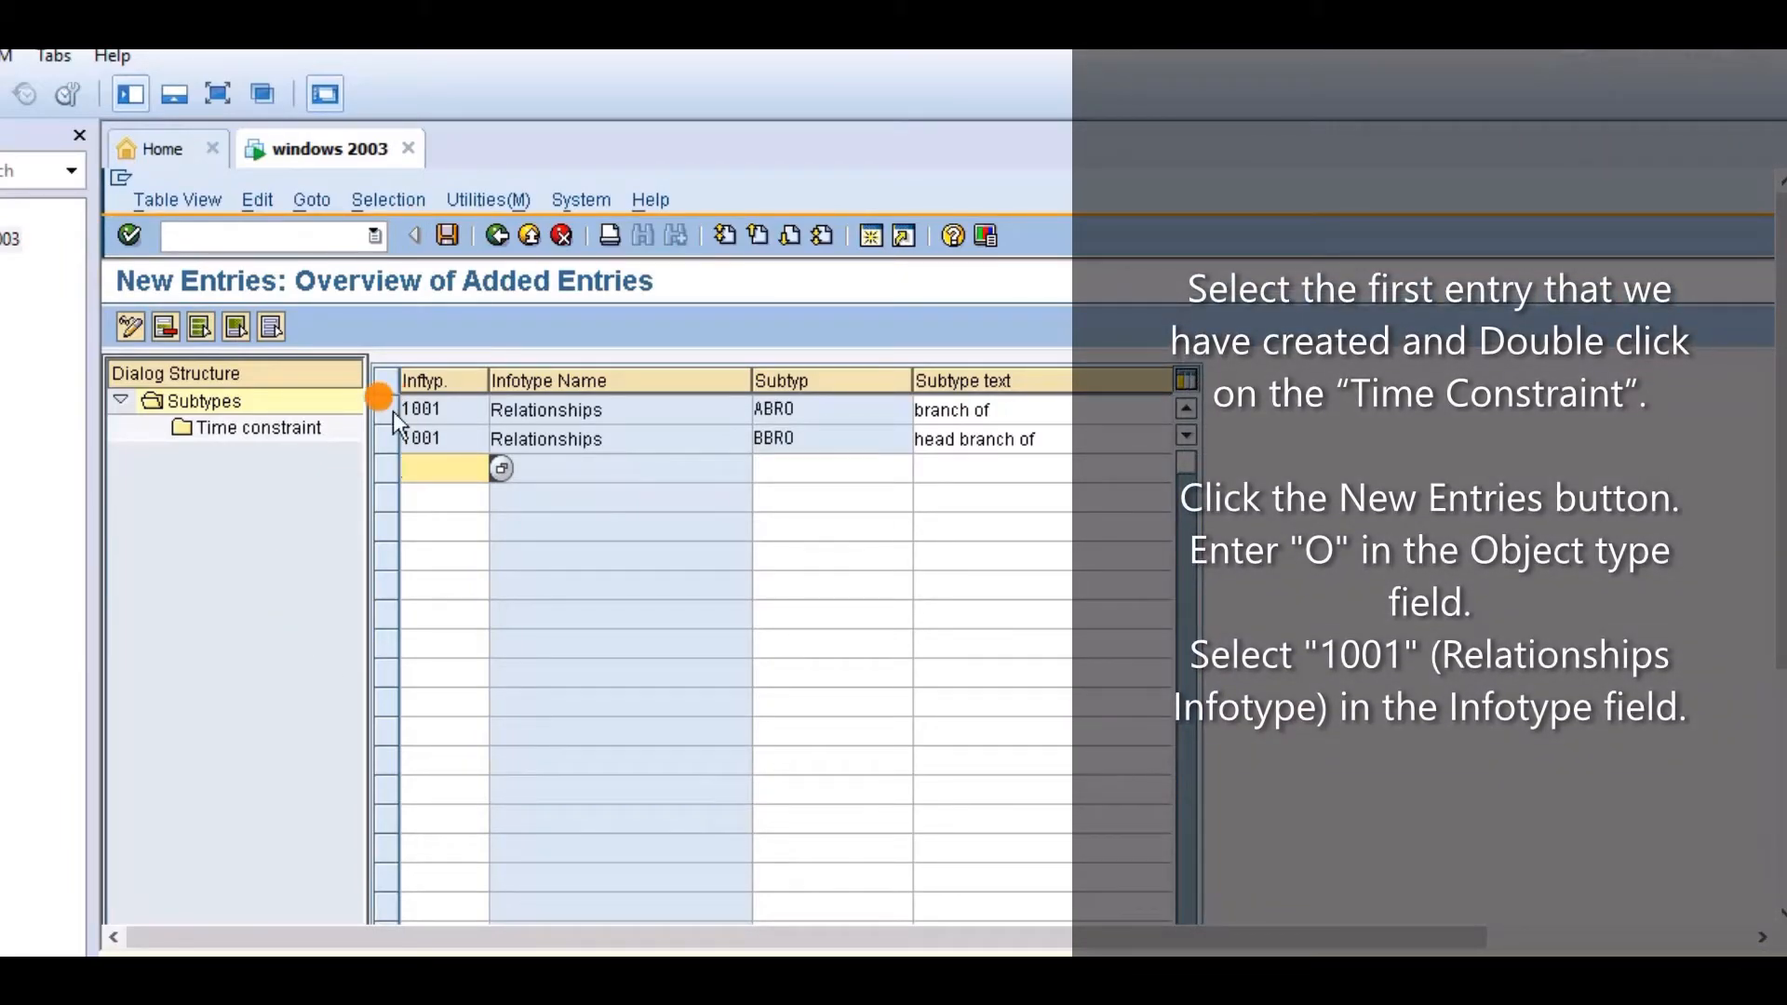
- Start a new time constraint entry for the ABRO subtype and choose object type O
left_click(392, 411)
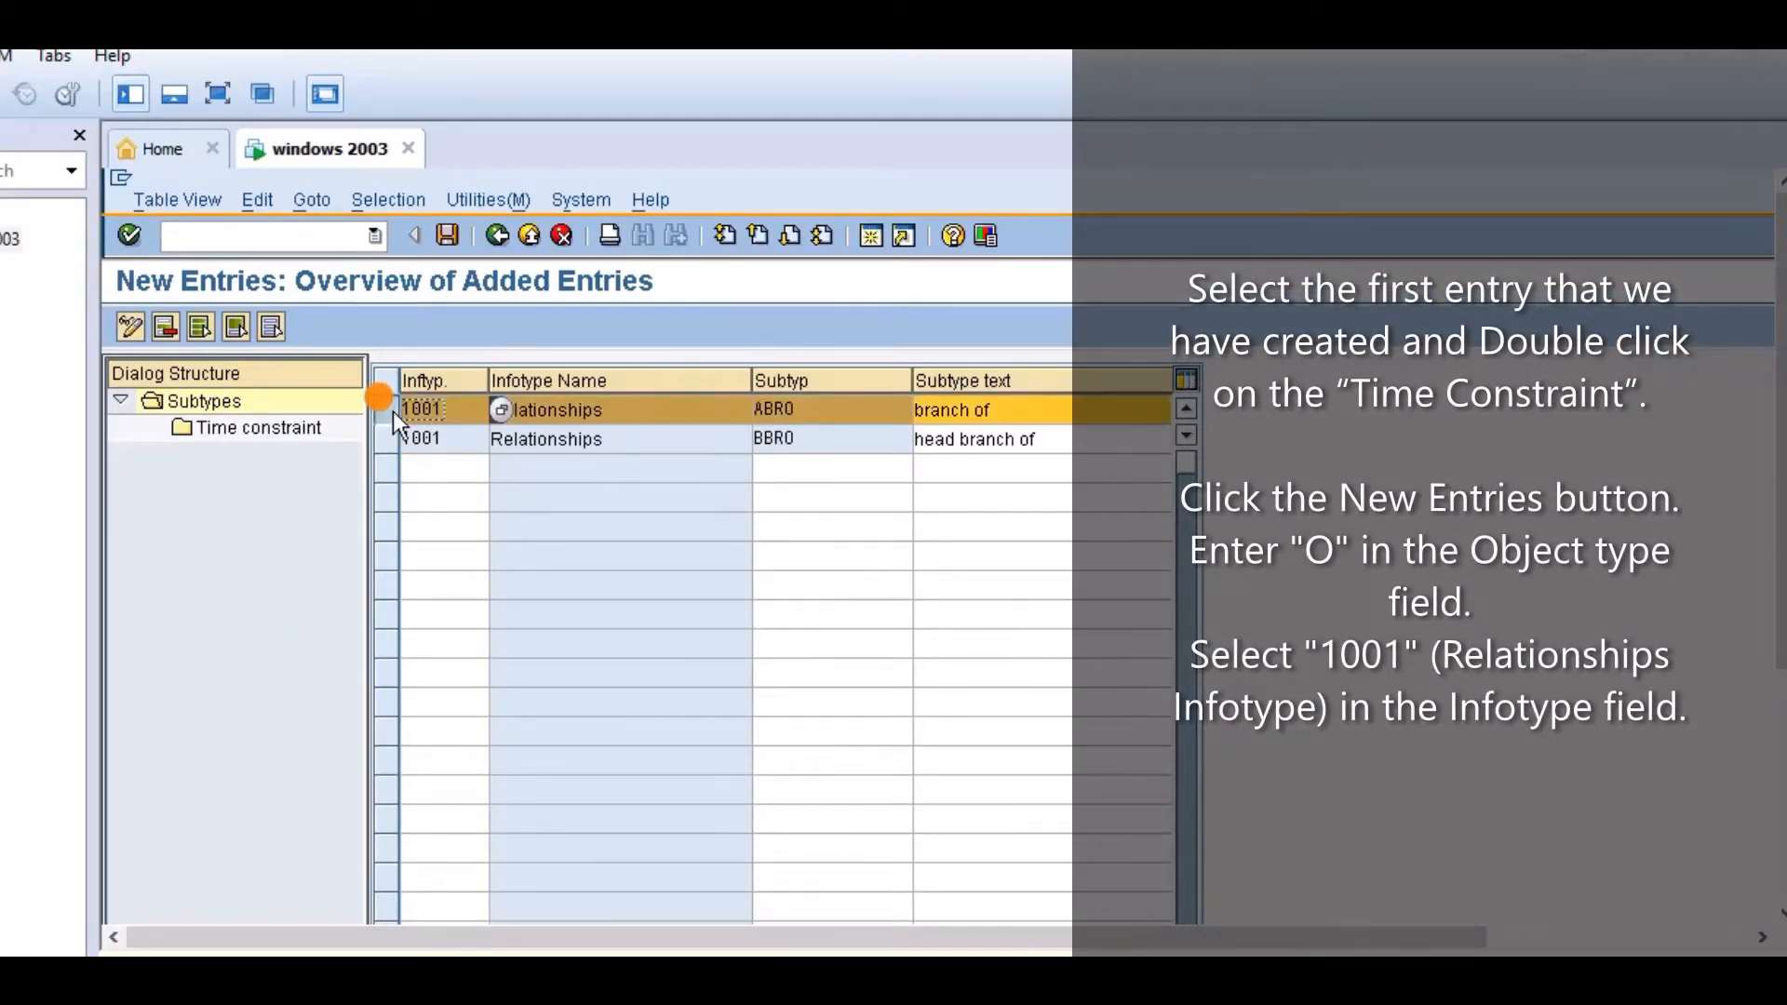
double_click(266, 424)
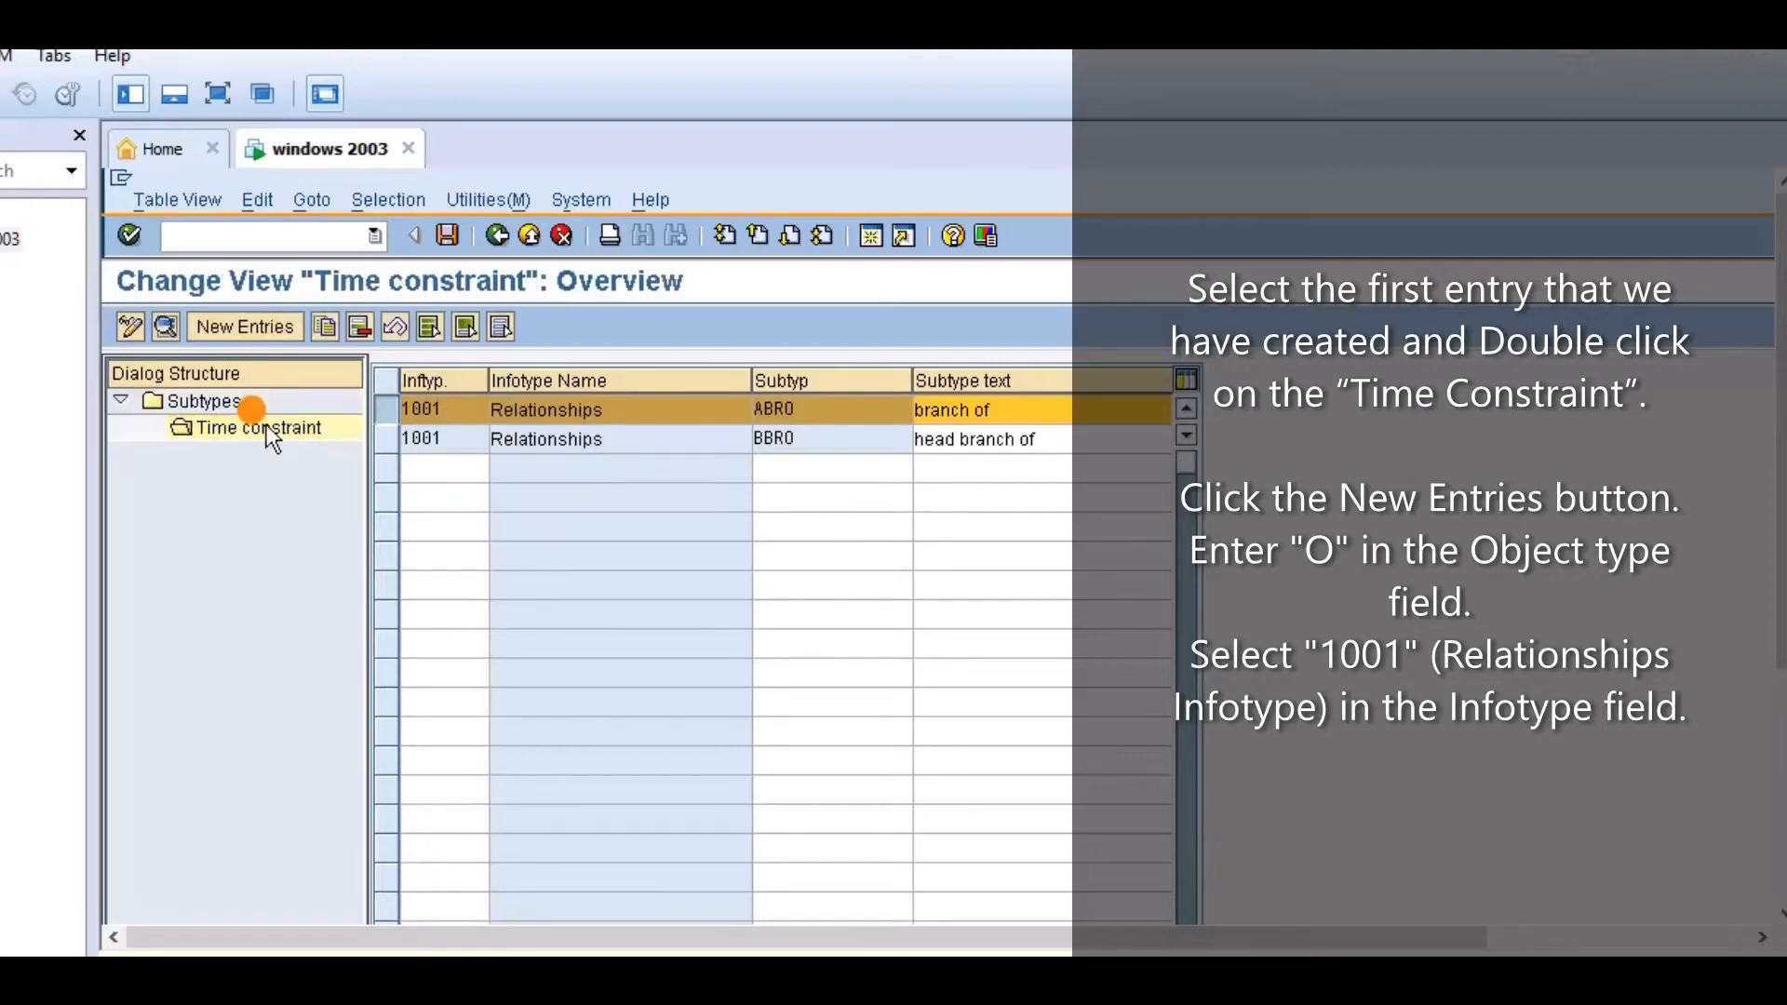
left_click(249, 322)
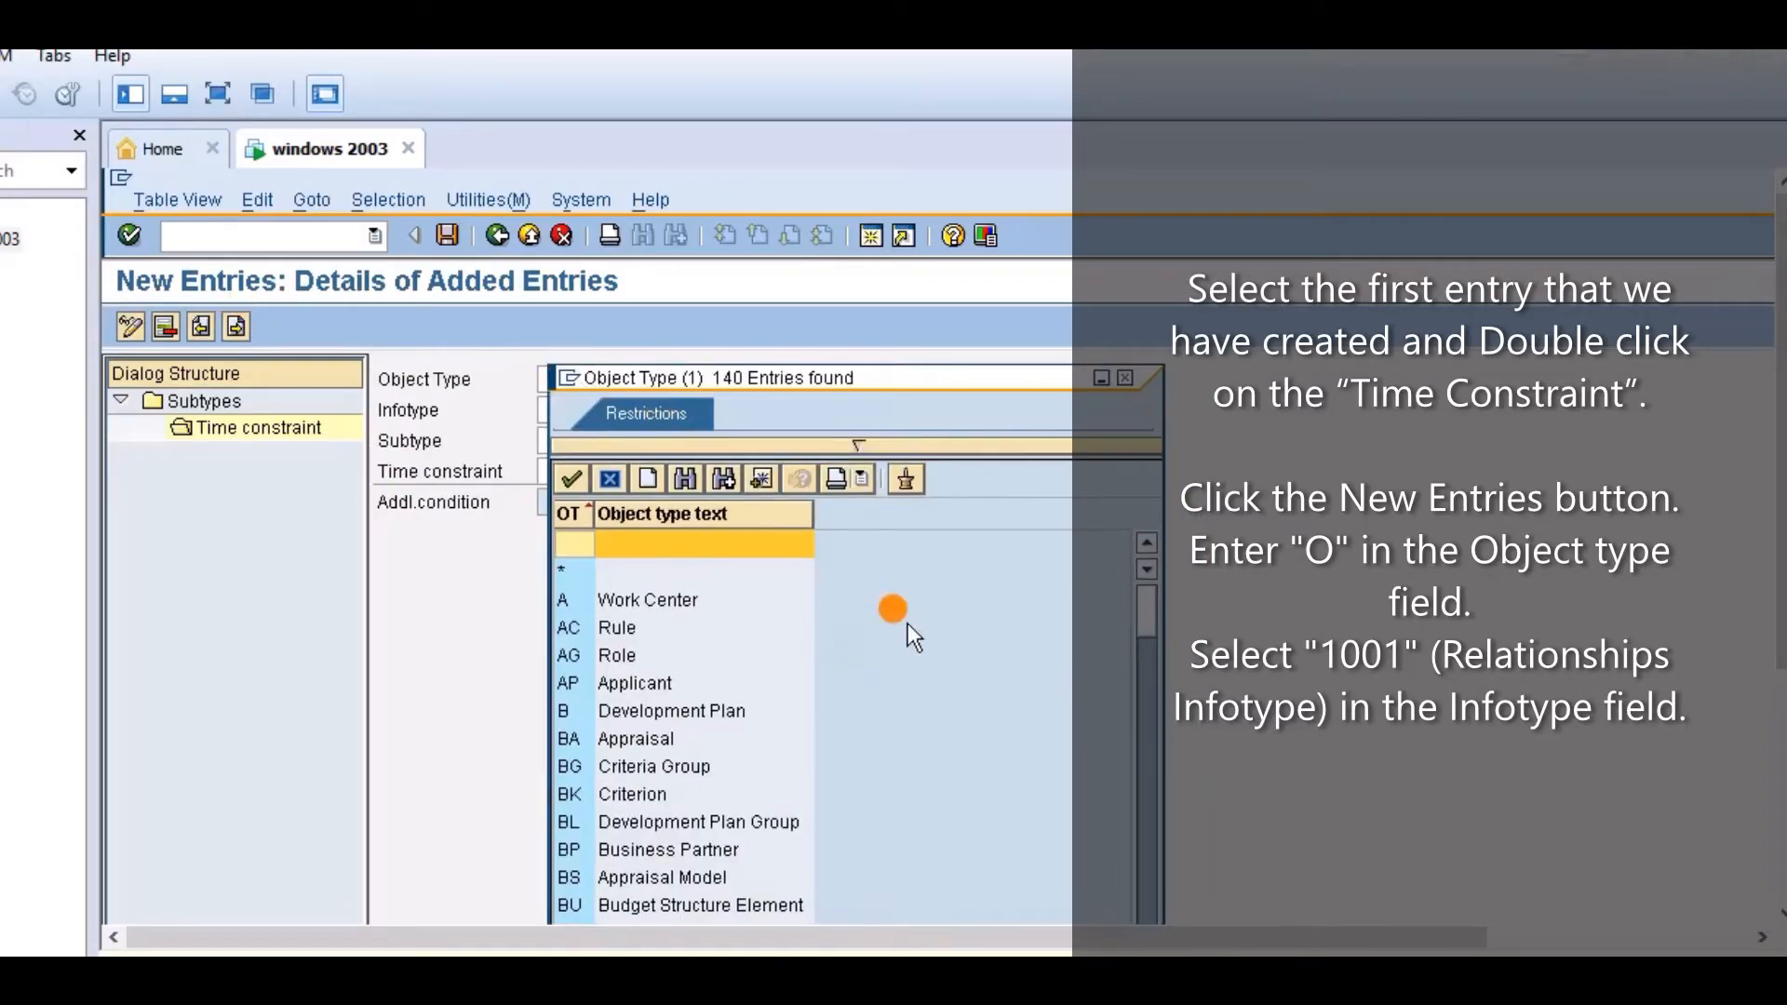
left_click_drag(1146, 611, 1158, 693)
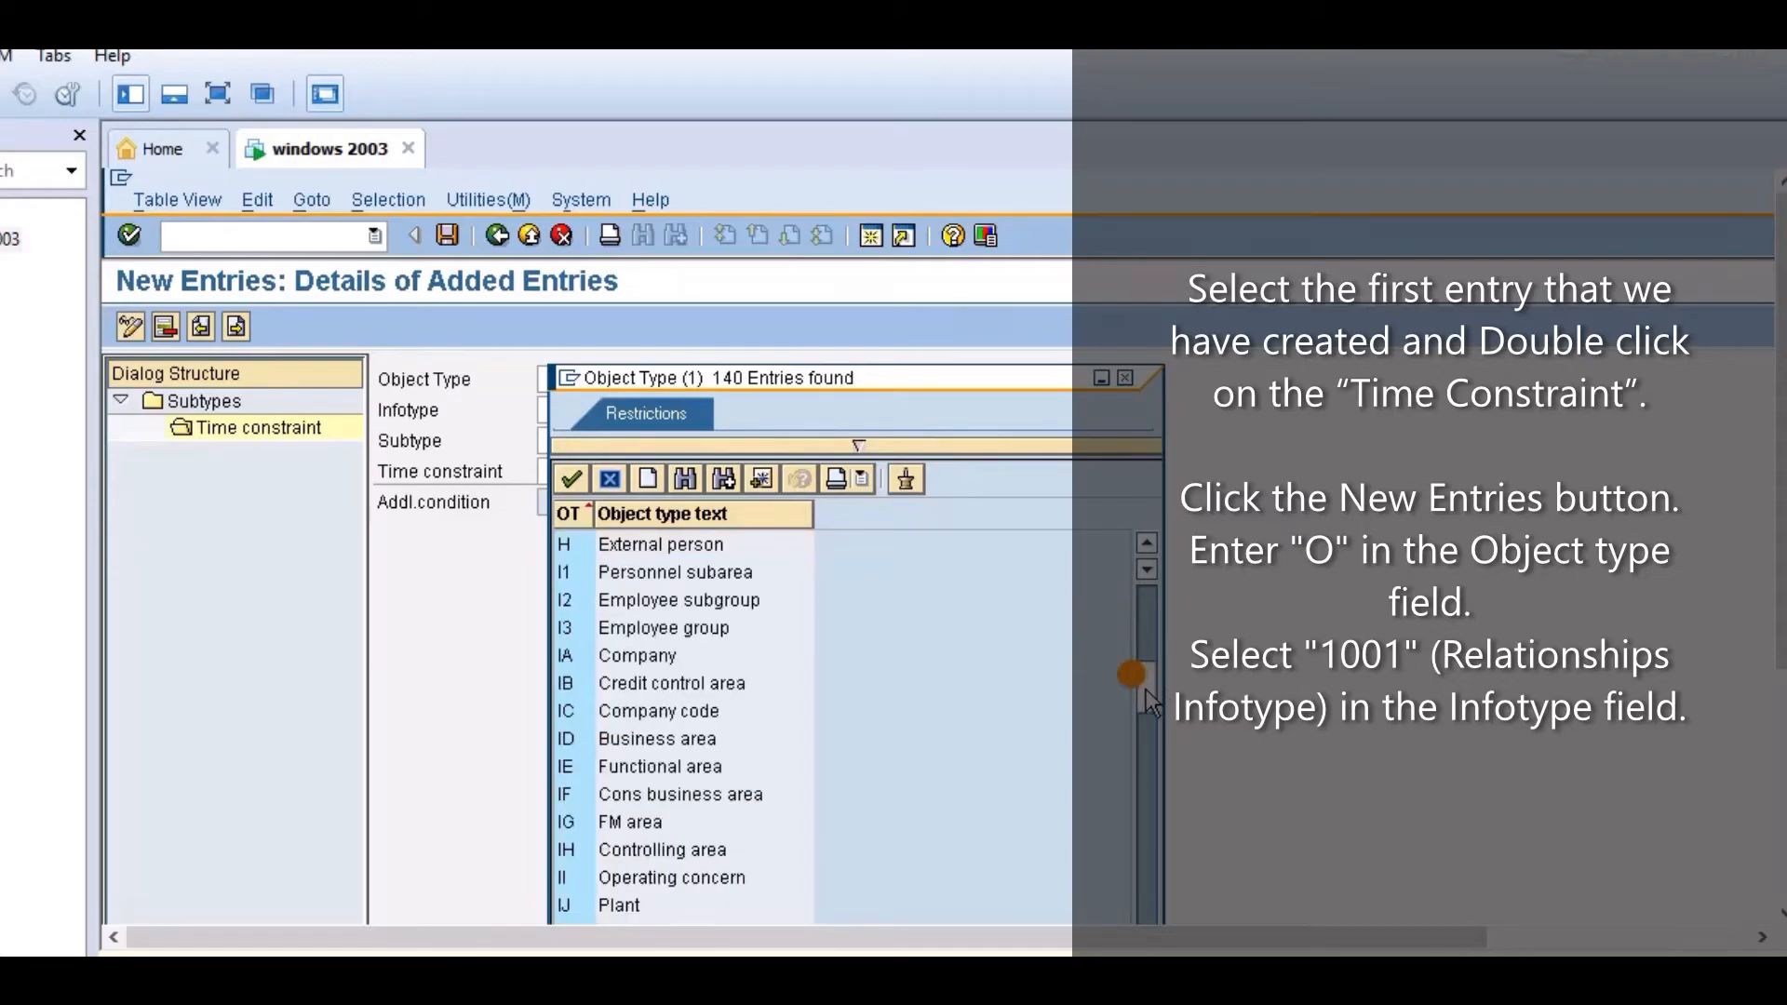
left_click_drag(1146, 775, 1159, 866)
double_click(718, 802)
- Set the time constraint entry's infotype to 1001 Relationships and its subtype to ABRO
left_click(554, 406)
left_click(598, 409)
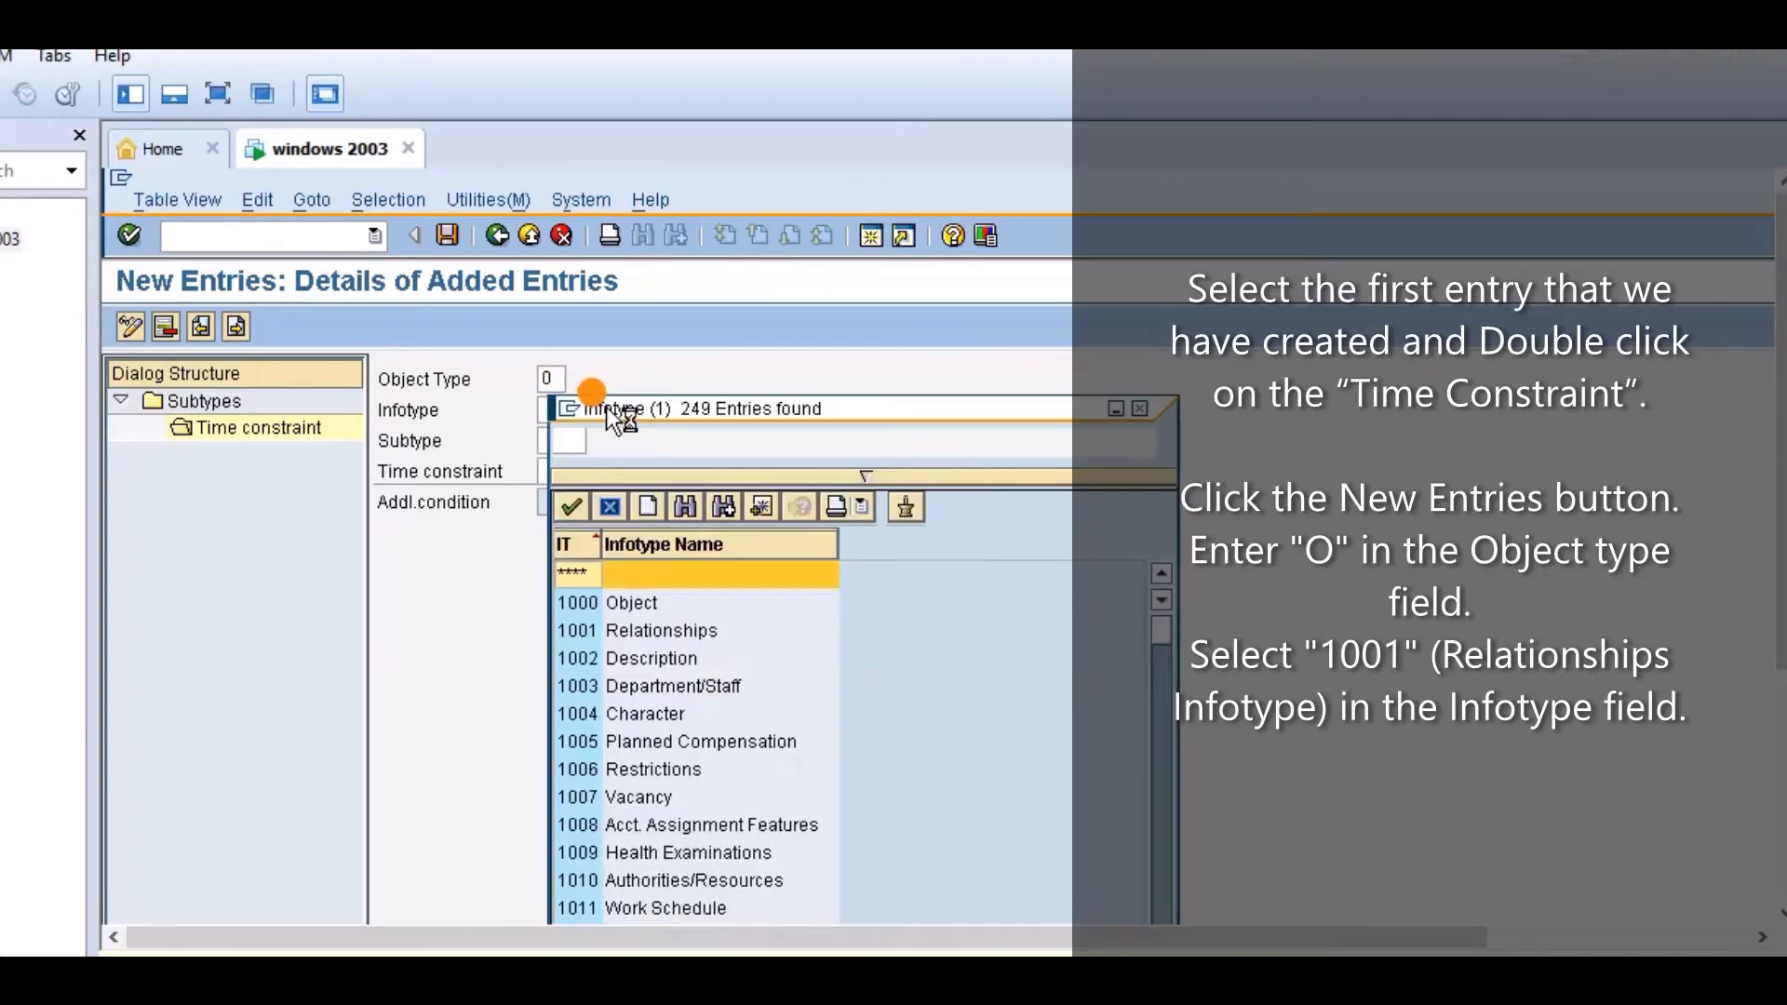
double_click(629, 628)
left_click(561, 440)
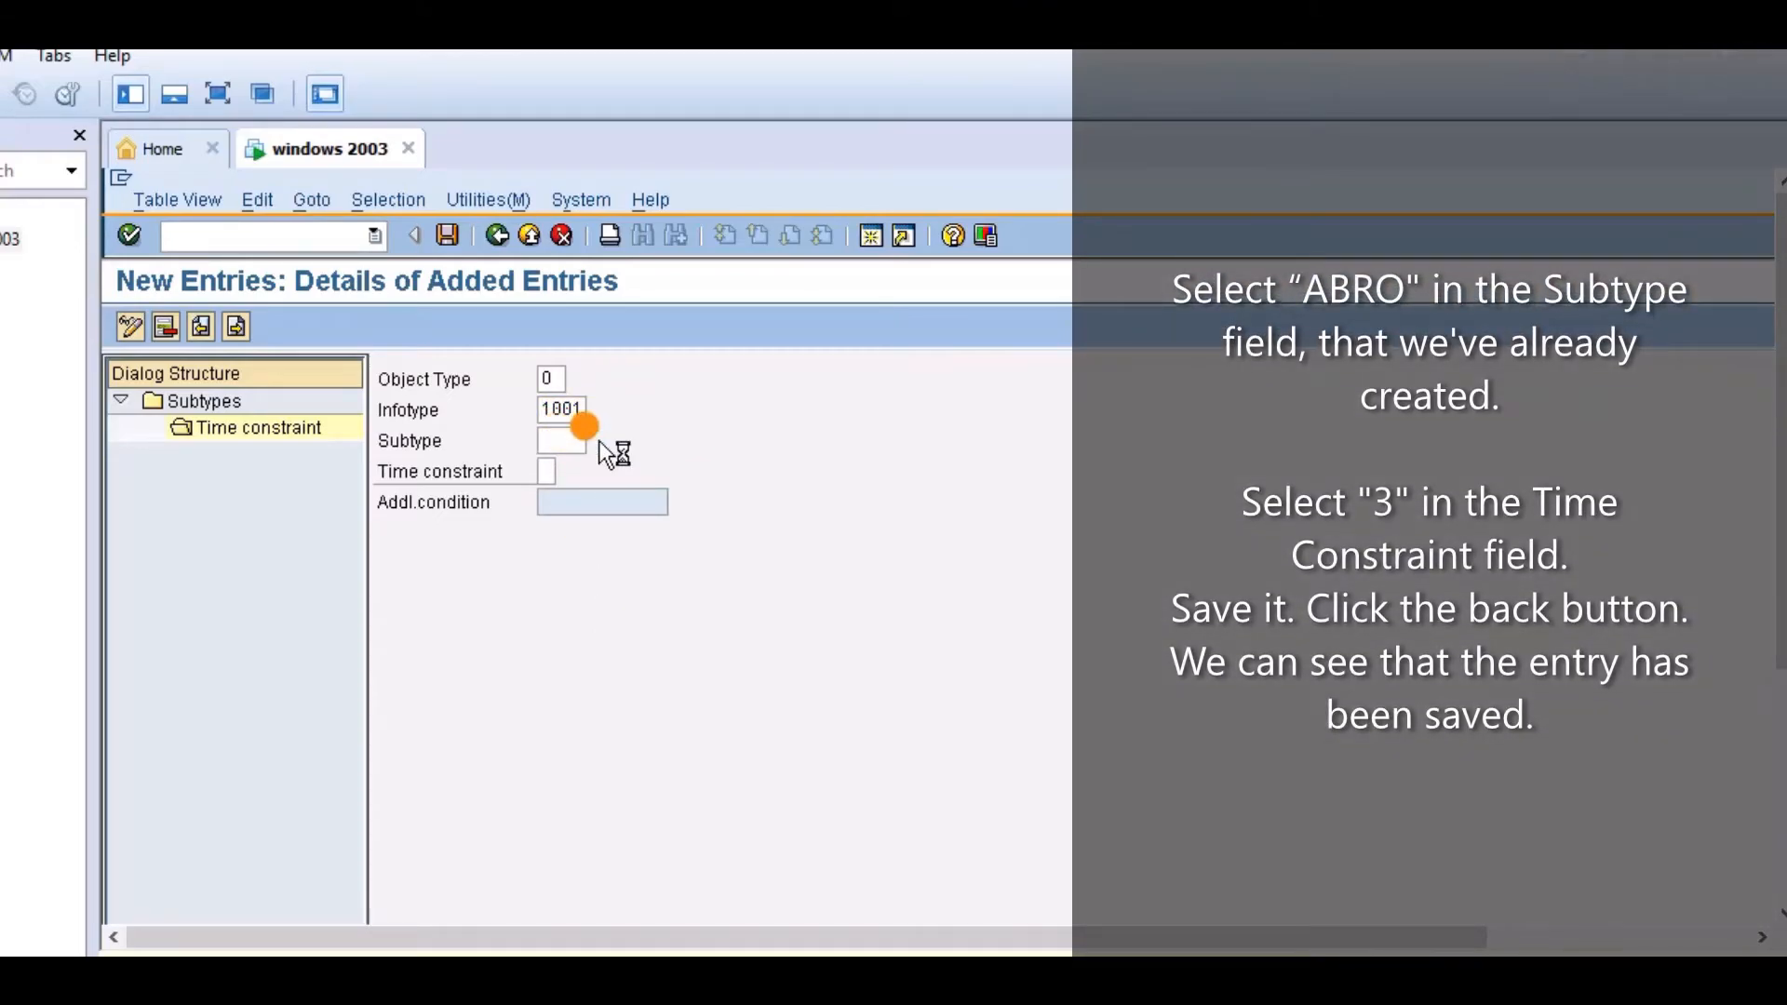
double_click(294, 378)
- Choose time constraint 3 (as often as required) for the ABRO entry, save it and return to the overview
left_click(544, 469)
left_click(564, 474)
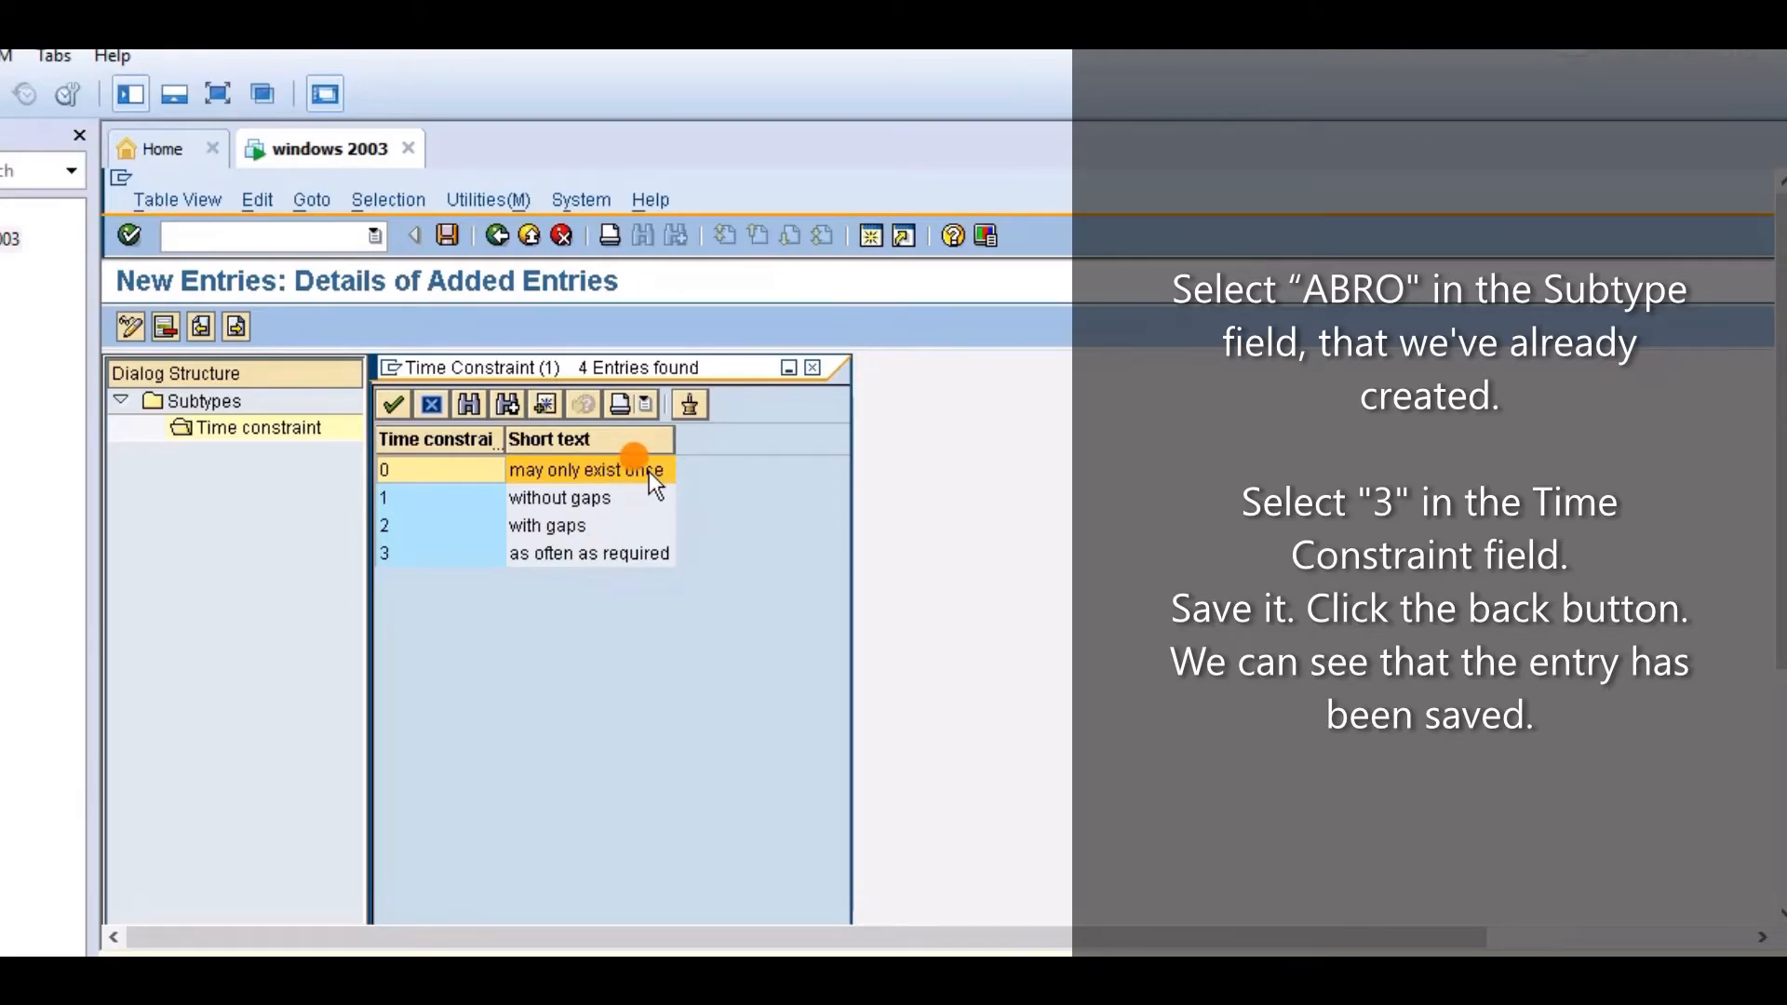
double_click(556, 554)
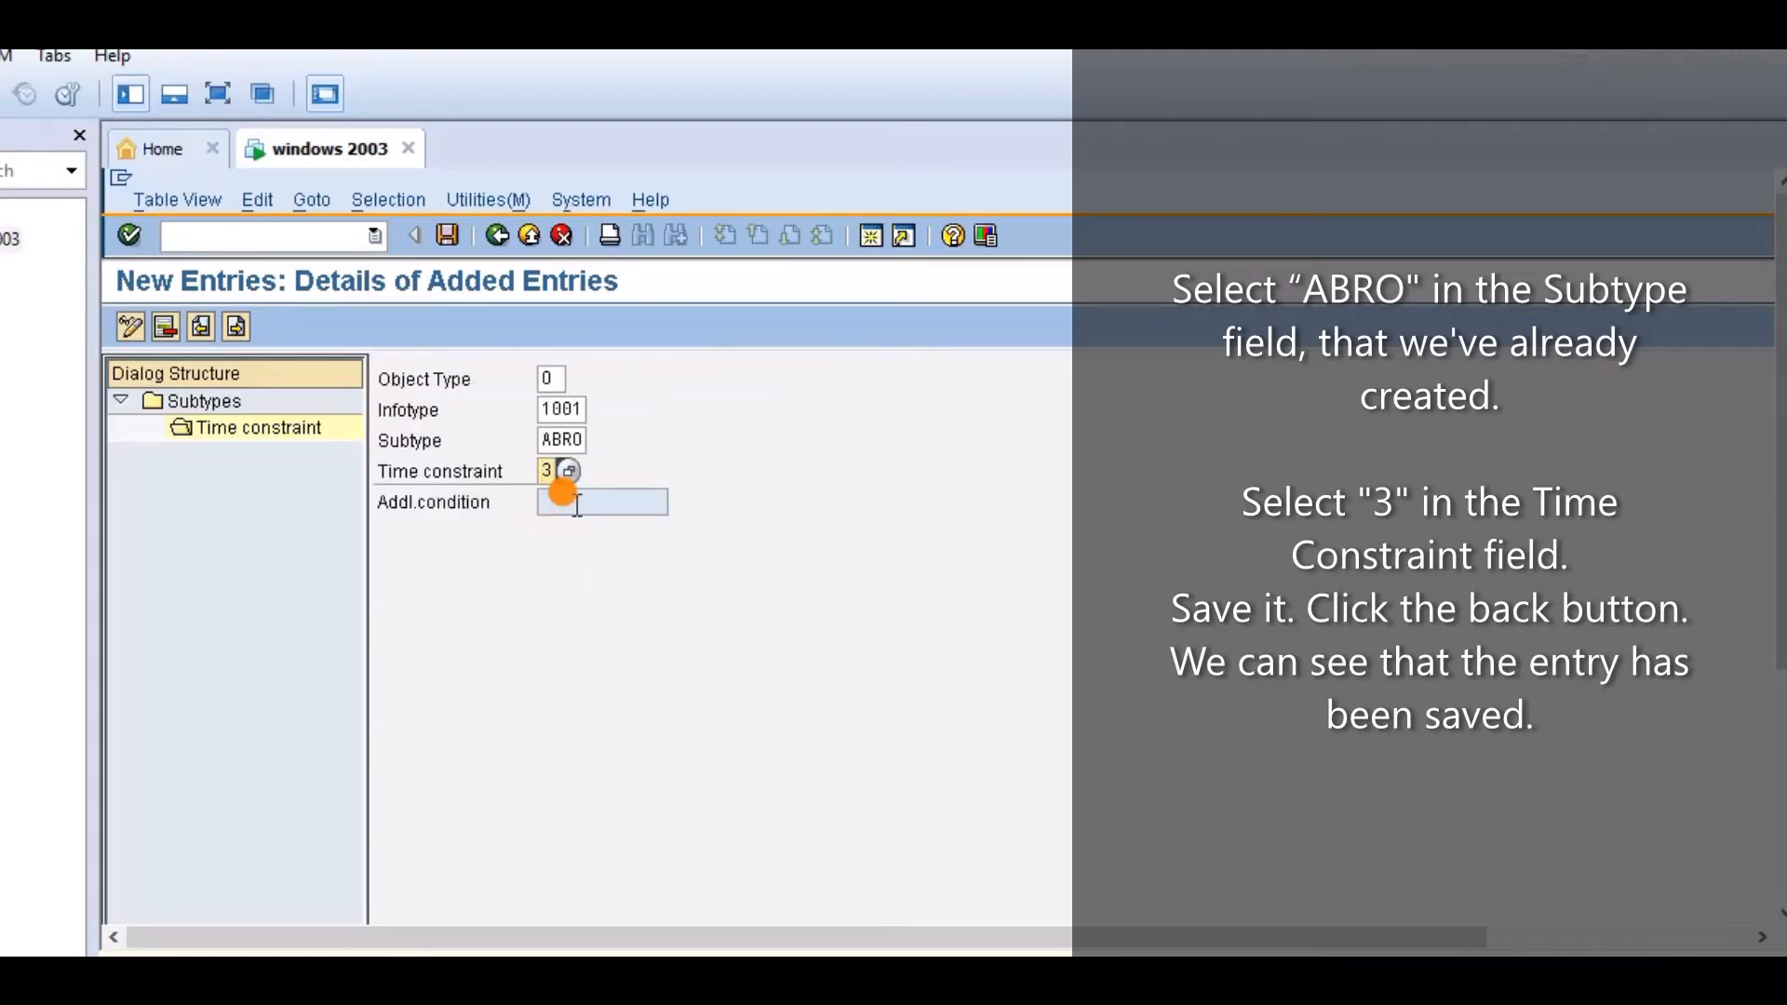
left_click(447, 236)
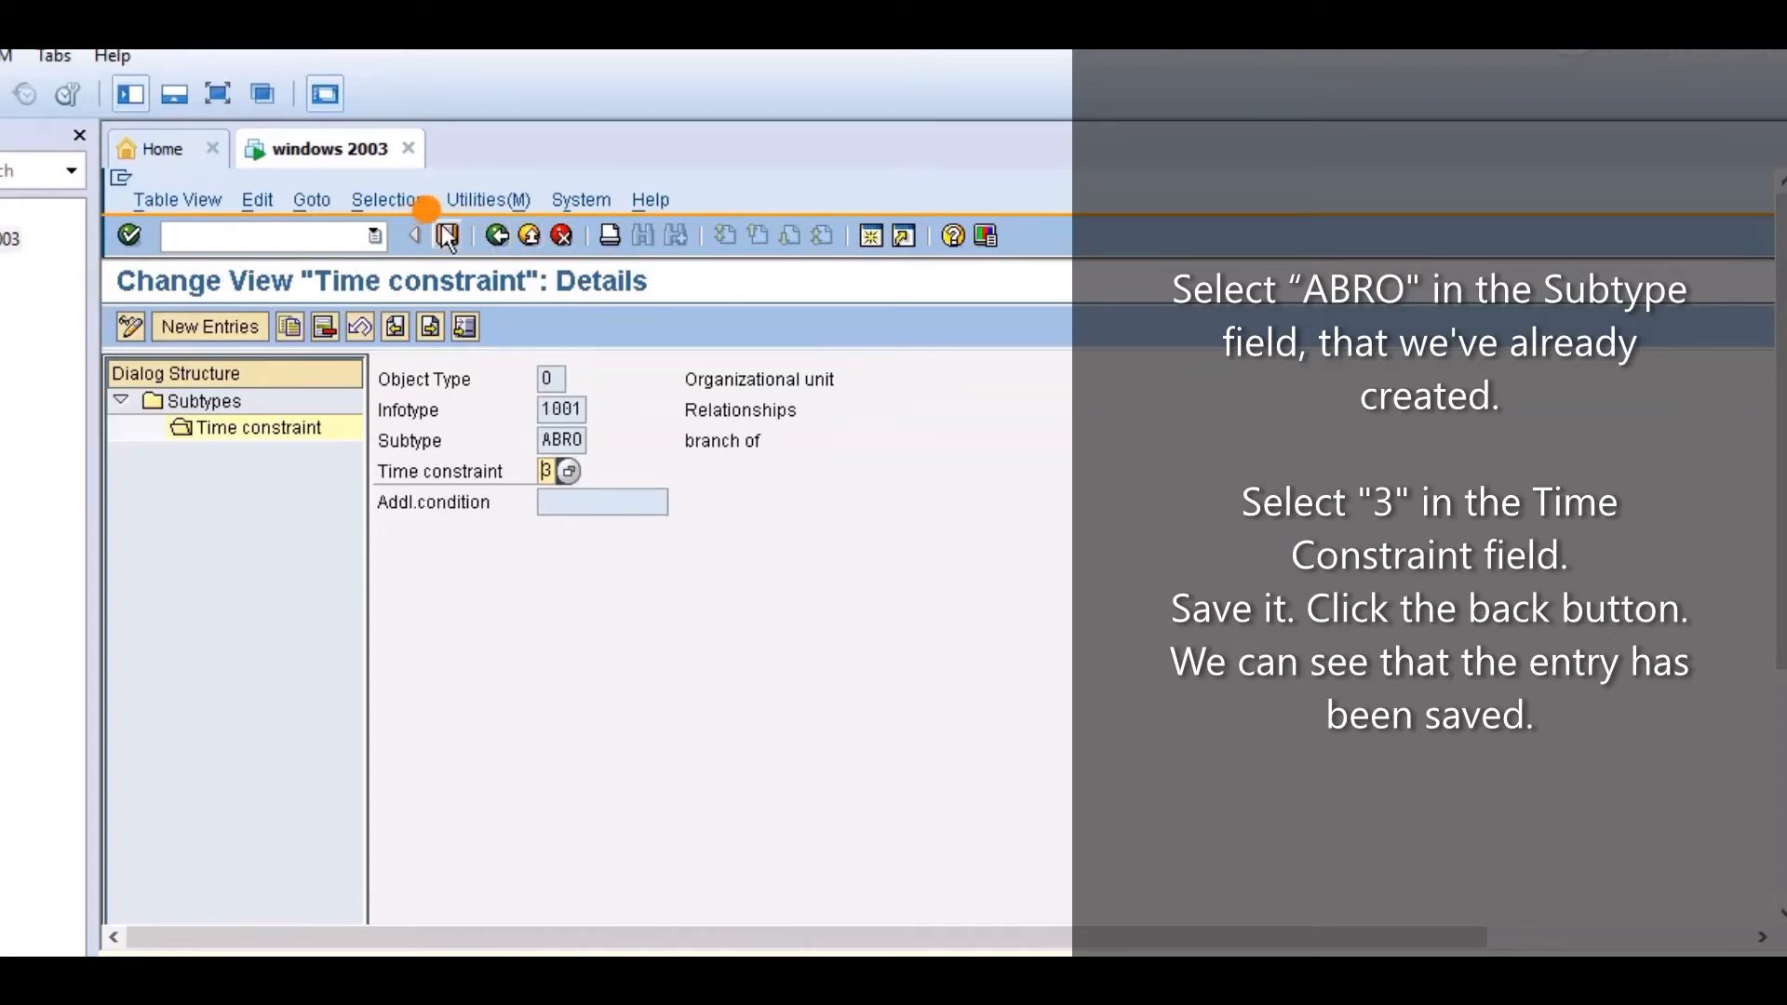
left_click(493, 237)
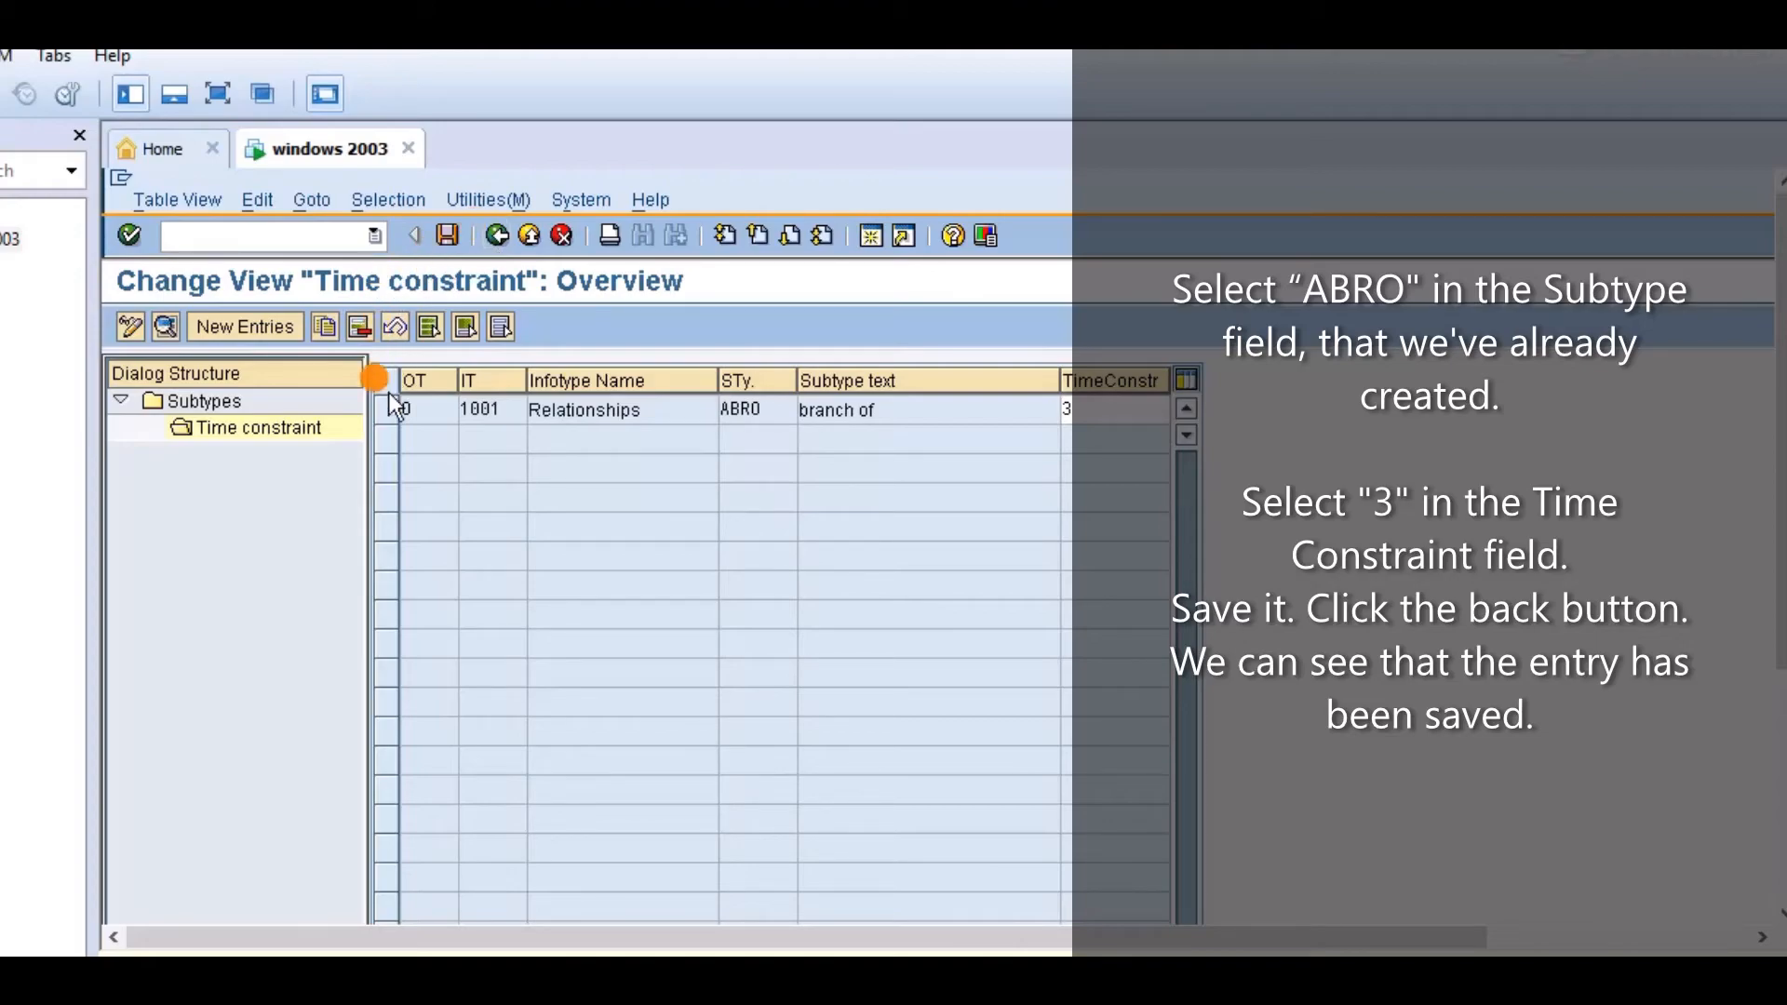
- Open the time constraints of the BBRO subtype, start a new entry and set its object type to O
double_click(257, 430)
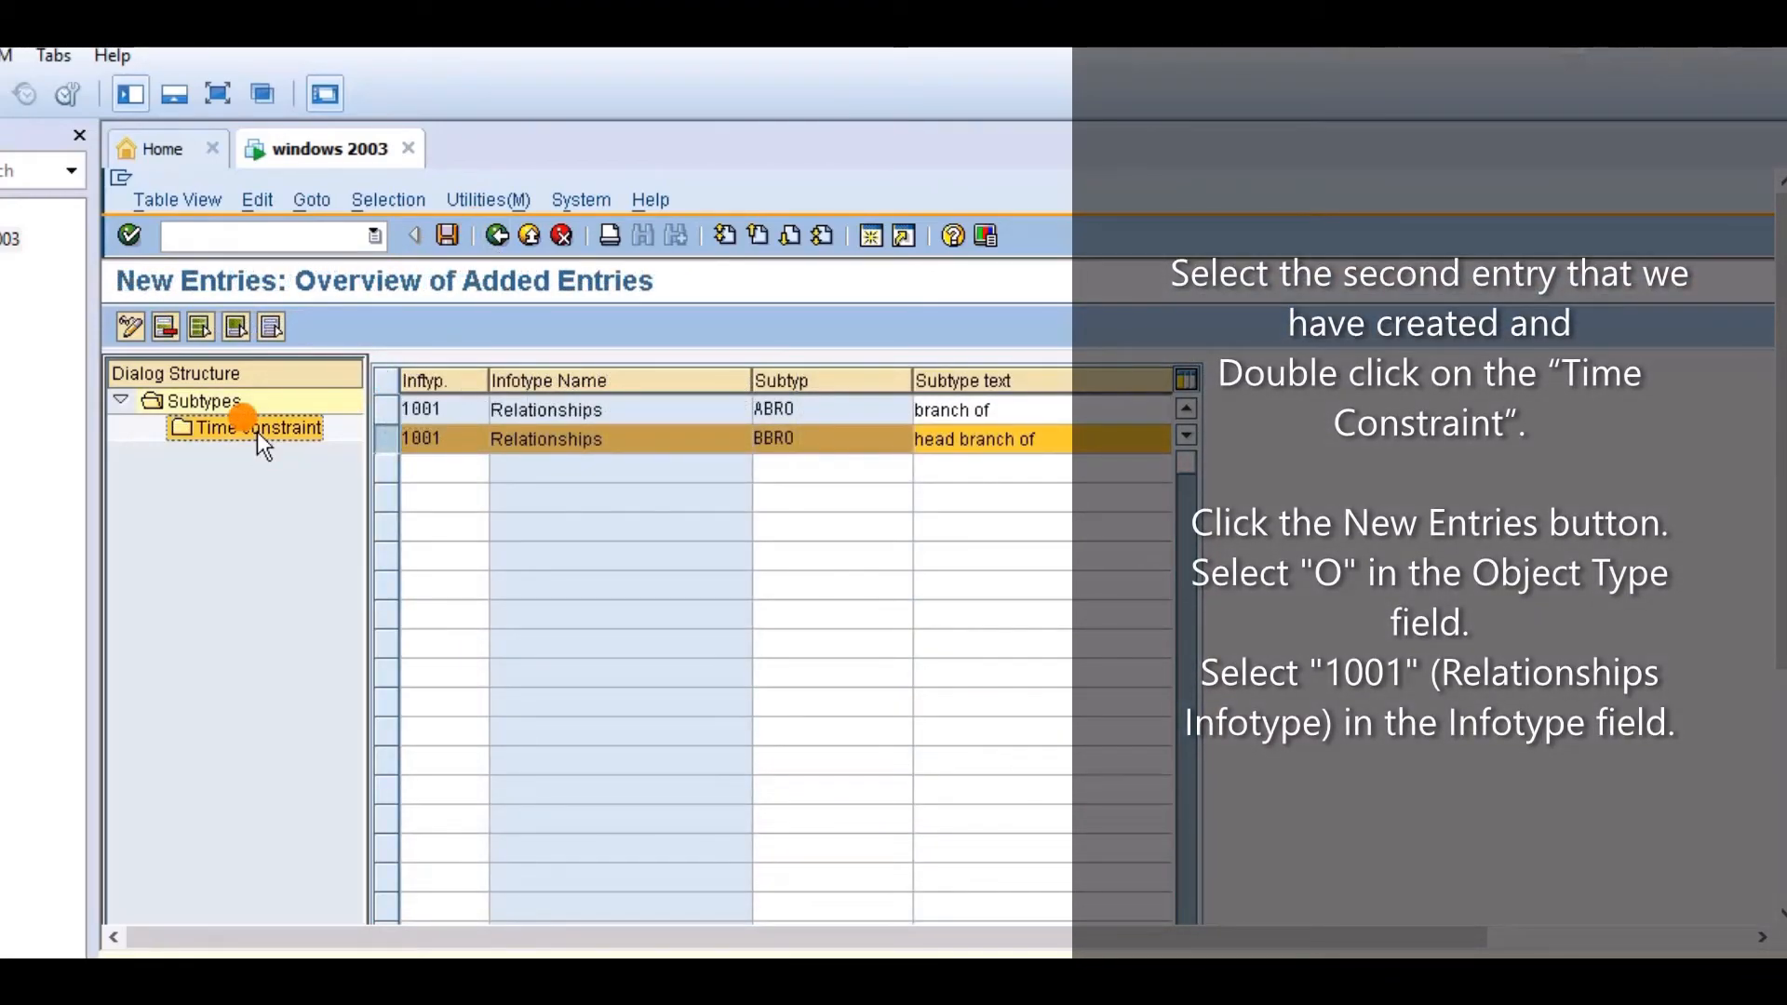
double_click(277, 419)
left_click(246, 326)
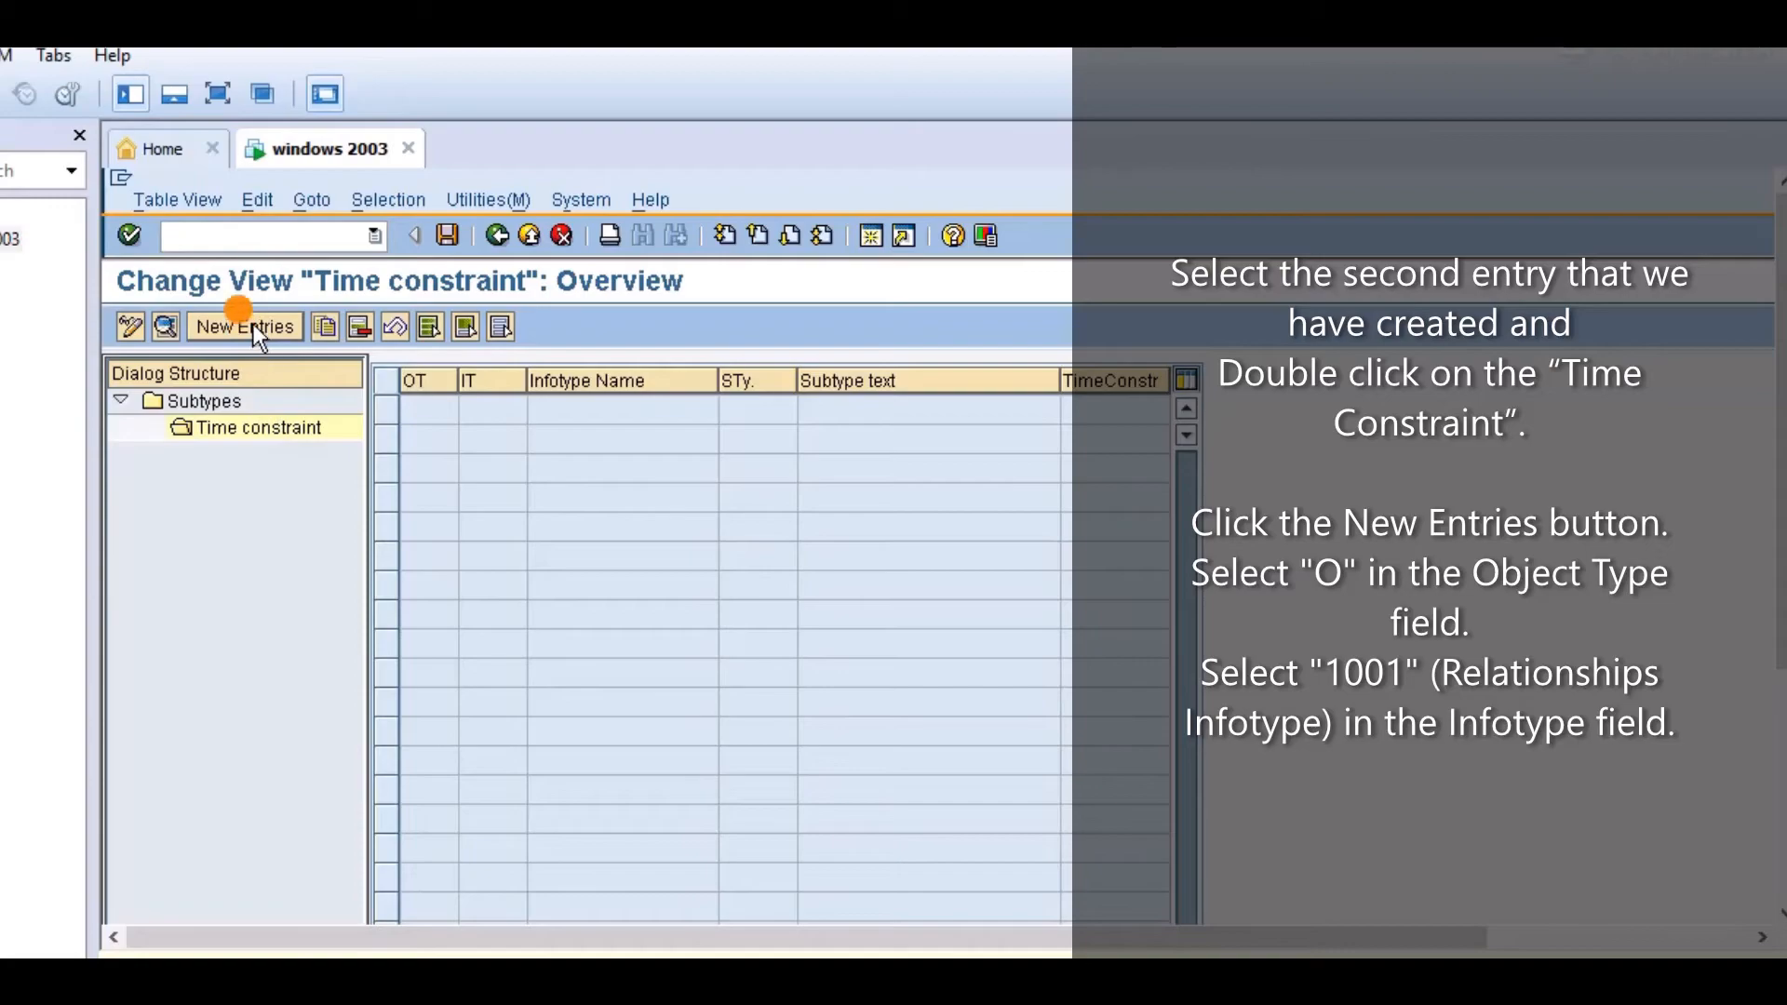
left_click(578, 378)
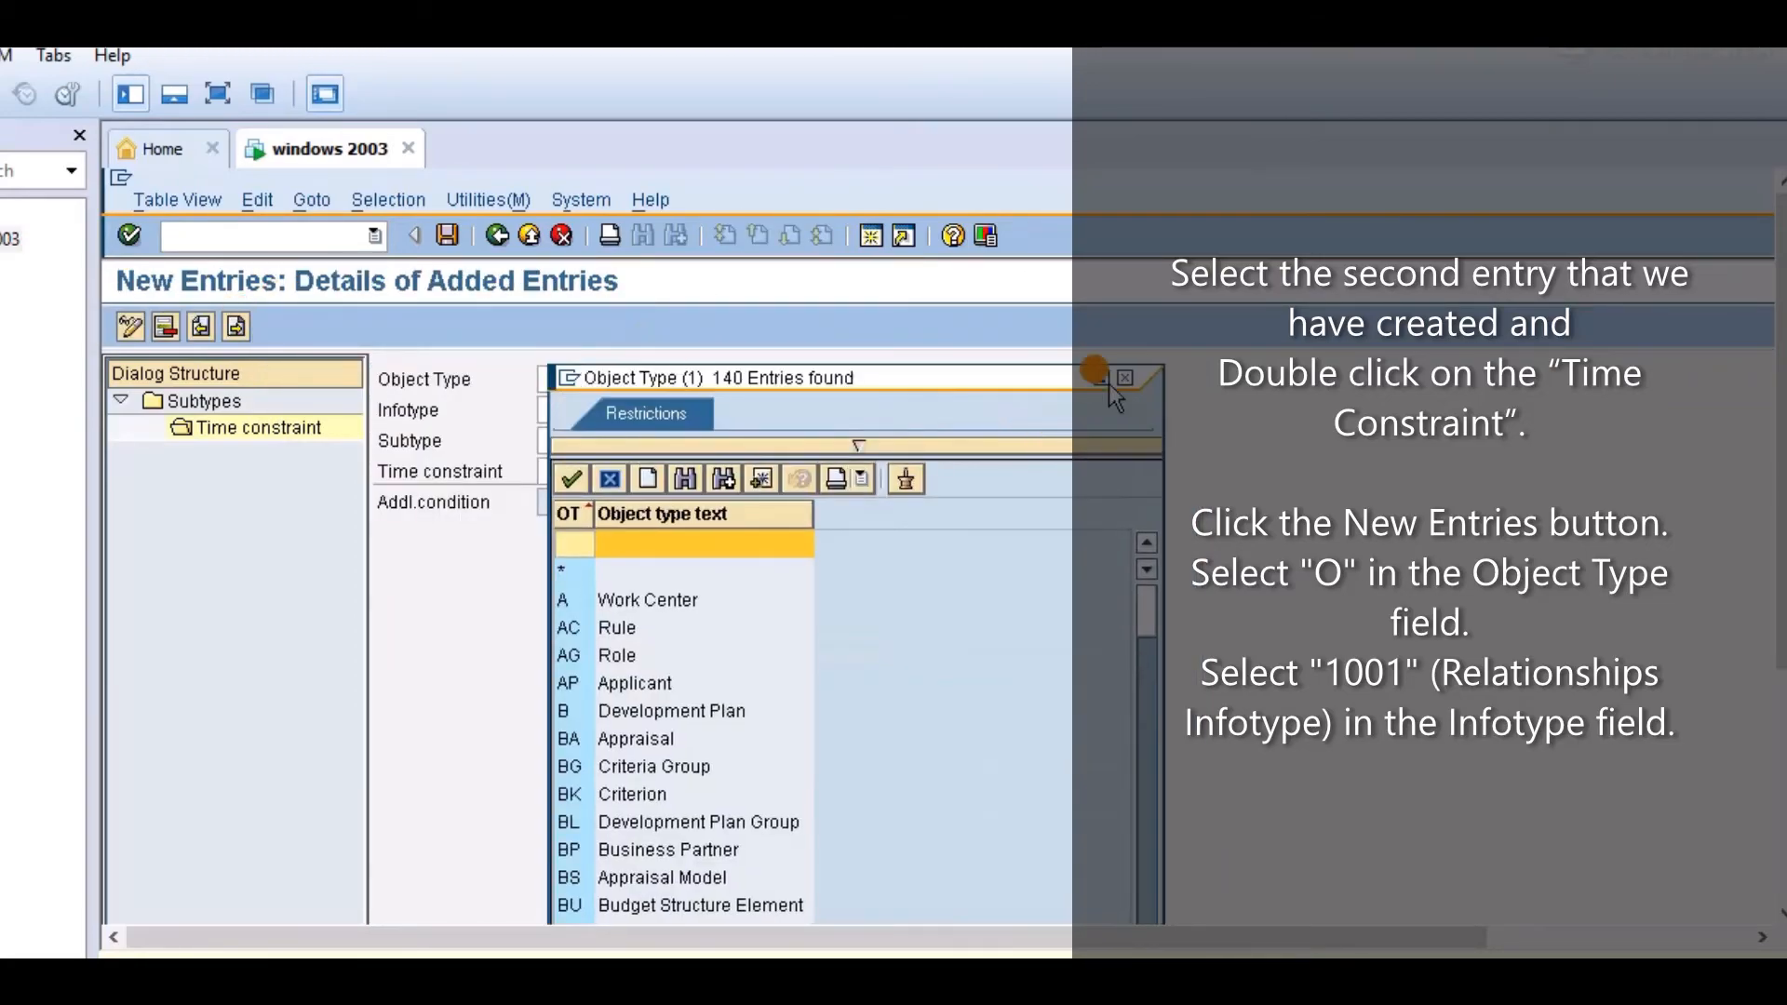
left_click(1126, 377)
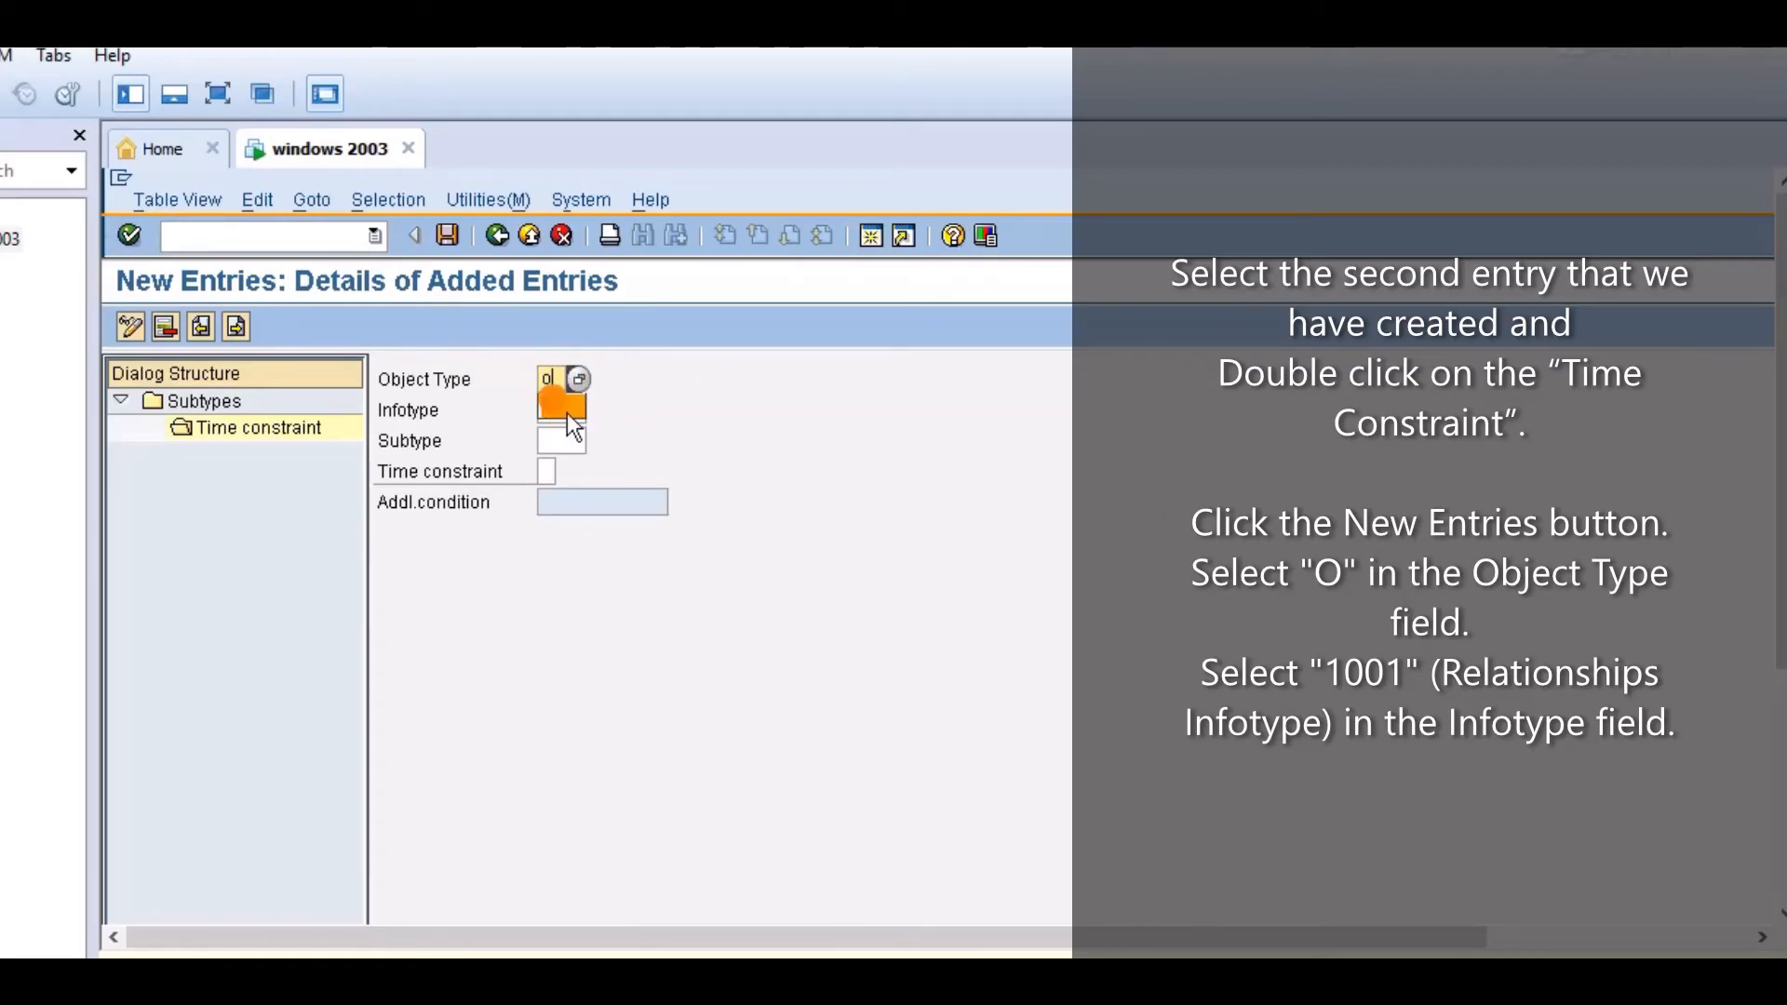
- Set the new time constraint entry's infotype to 1001 Relationships and its subtype to BBRO
left_click(565, 408)
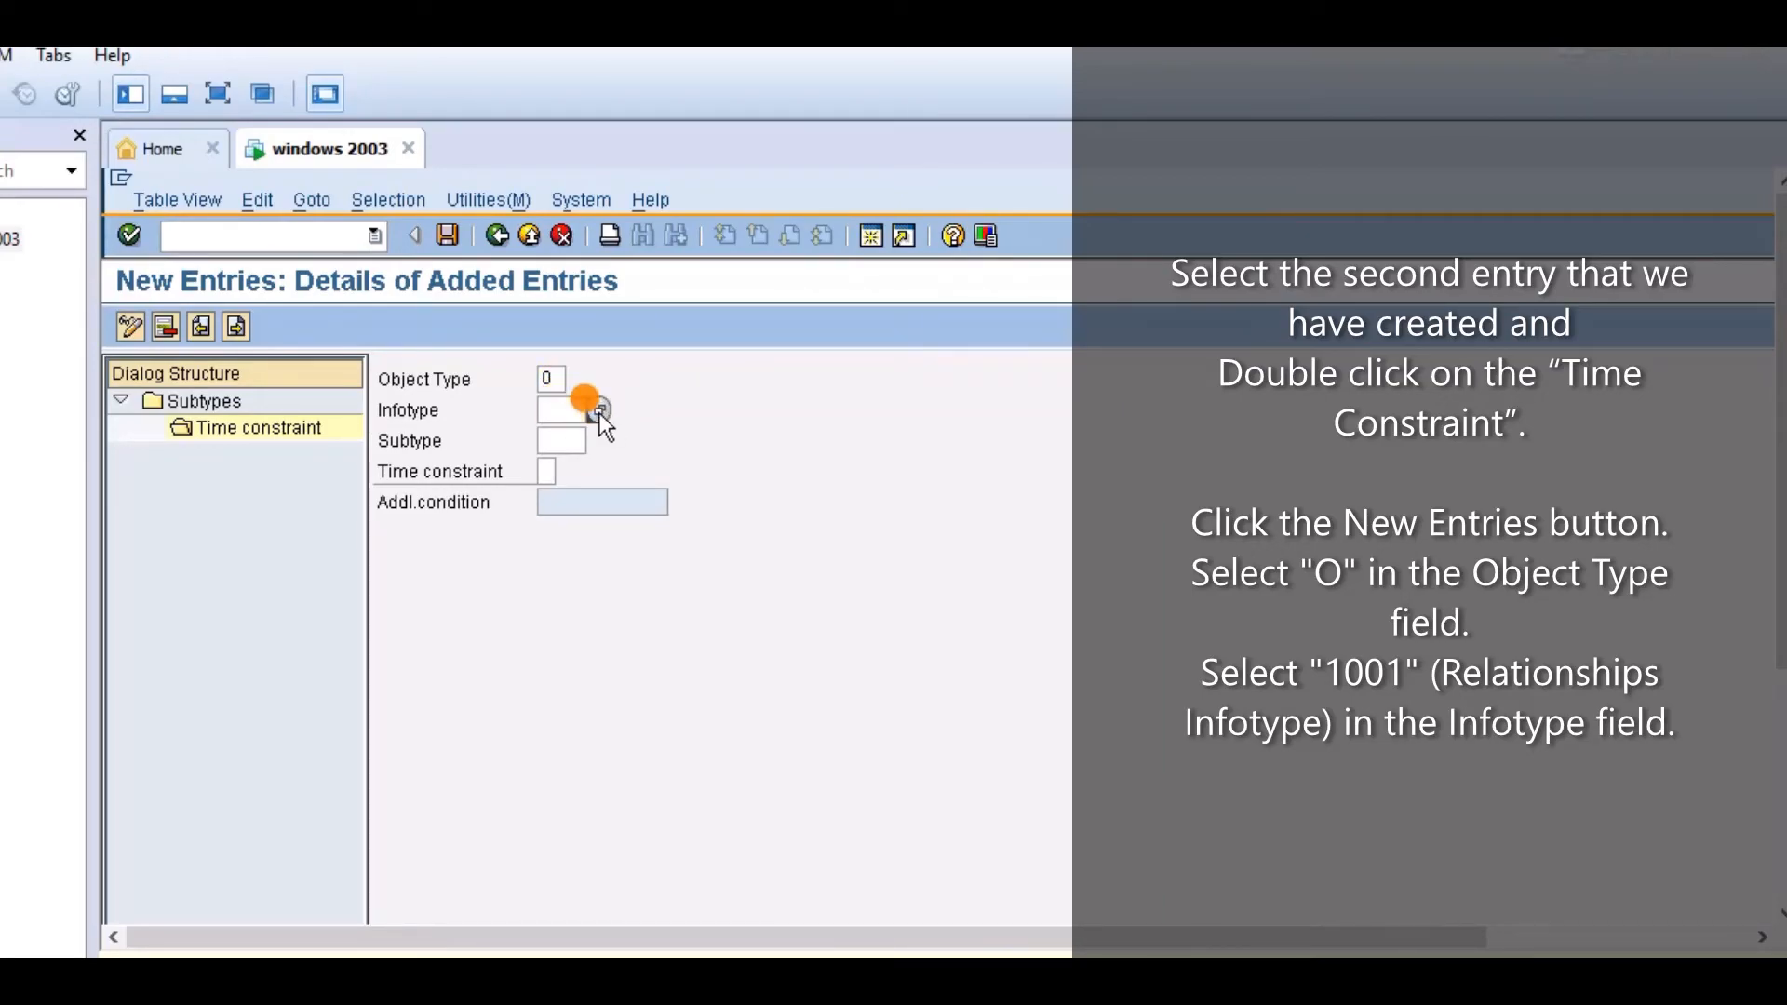
left_click(599, 410)
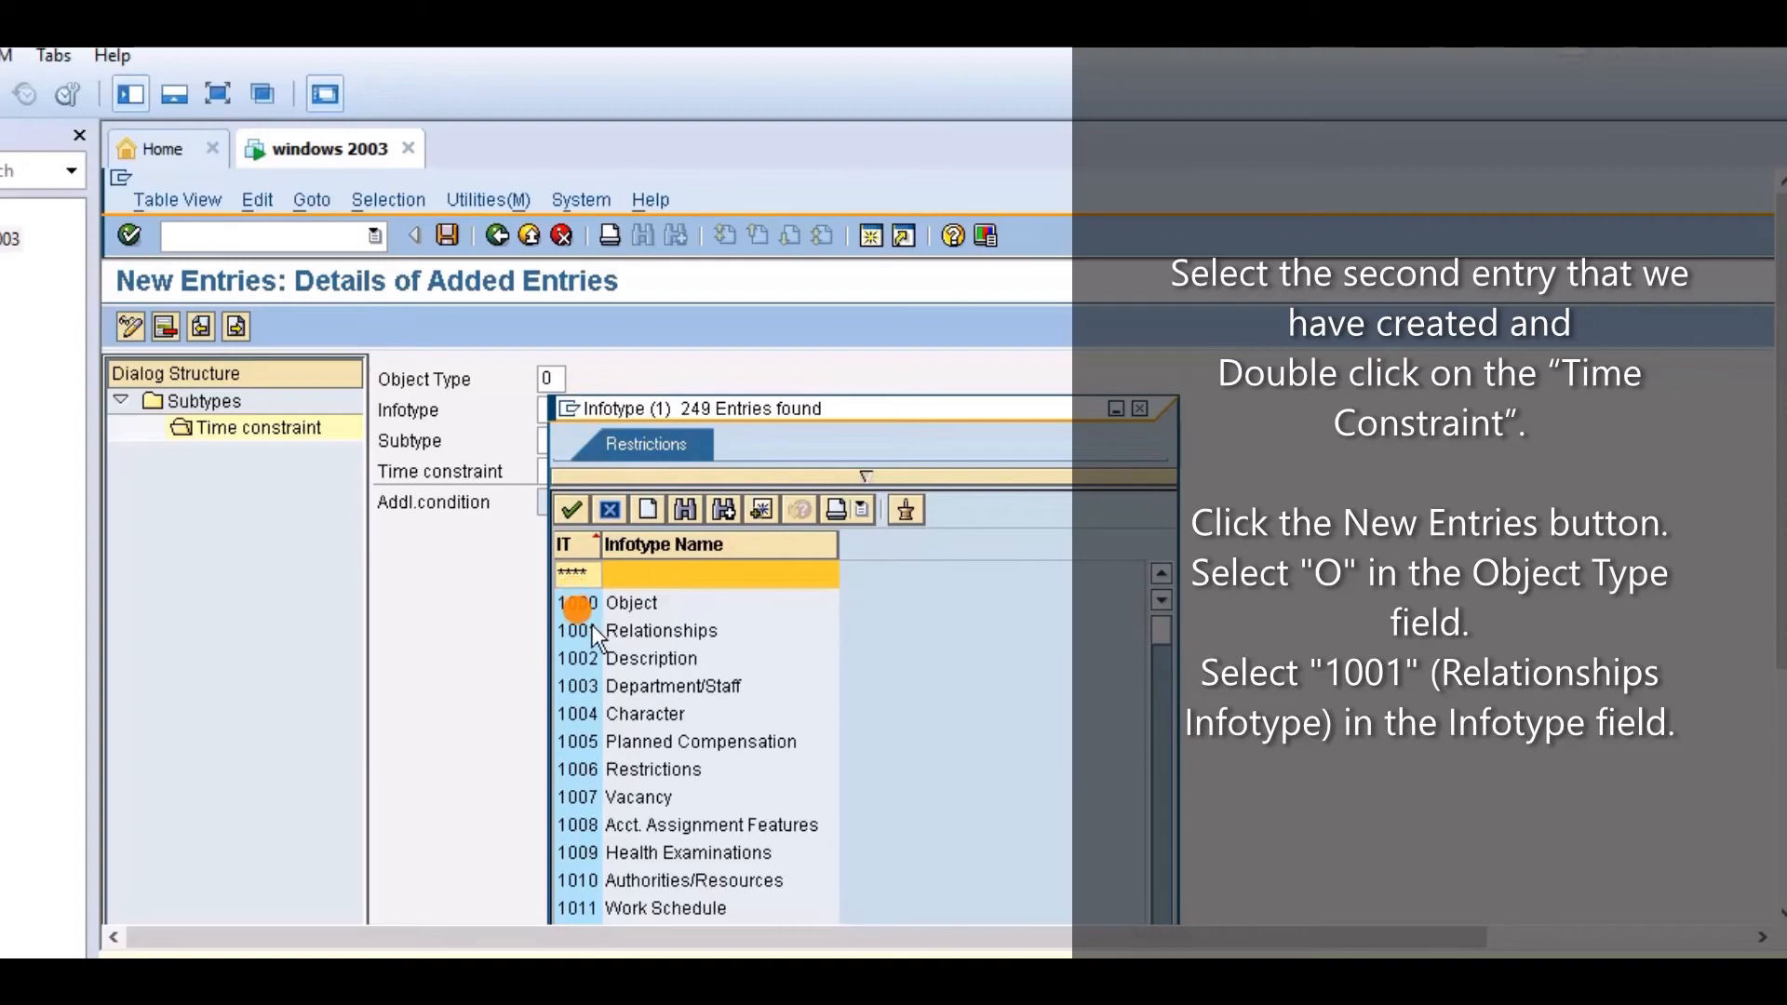
double_click(591, 626)
left_click(564, 440)
left_click(603, 437)
double_click(331, 426)
- Set time constraint 3 for the BBRO entry, save it and return to the time constraint overview
left_click(551, 476)
type("3")
left_click(448, 237)
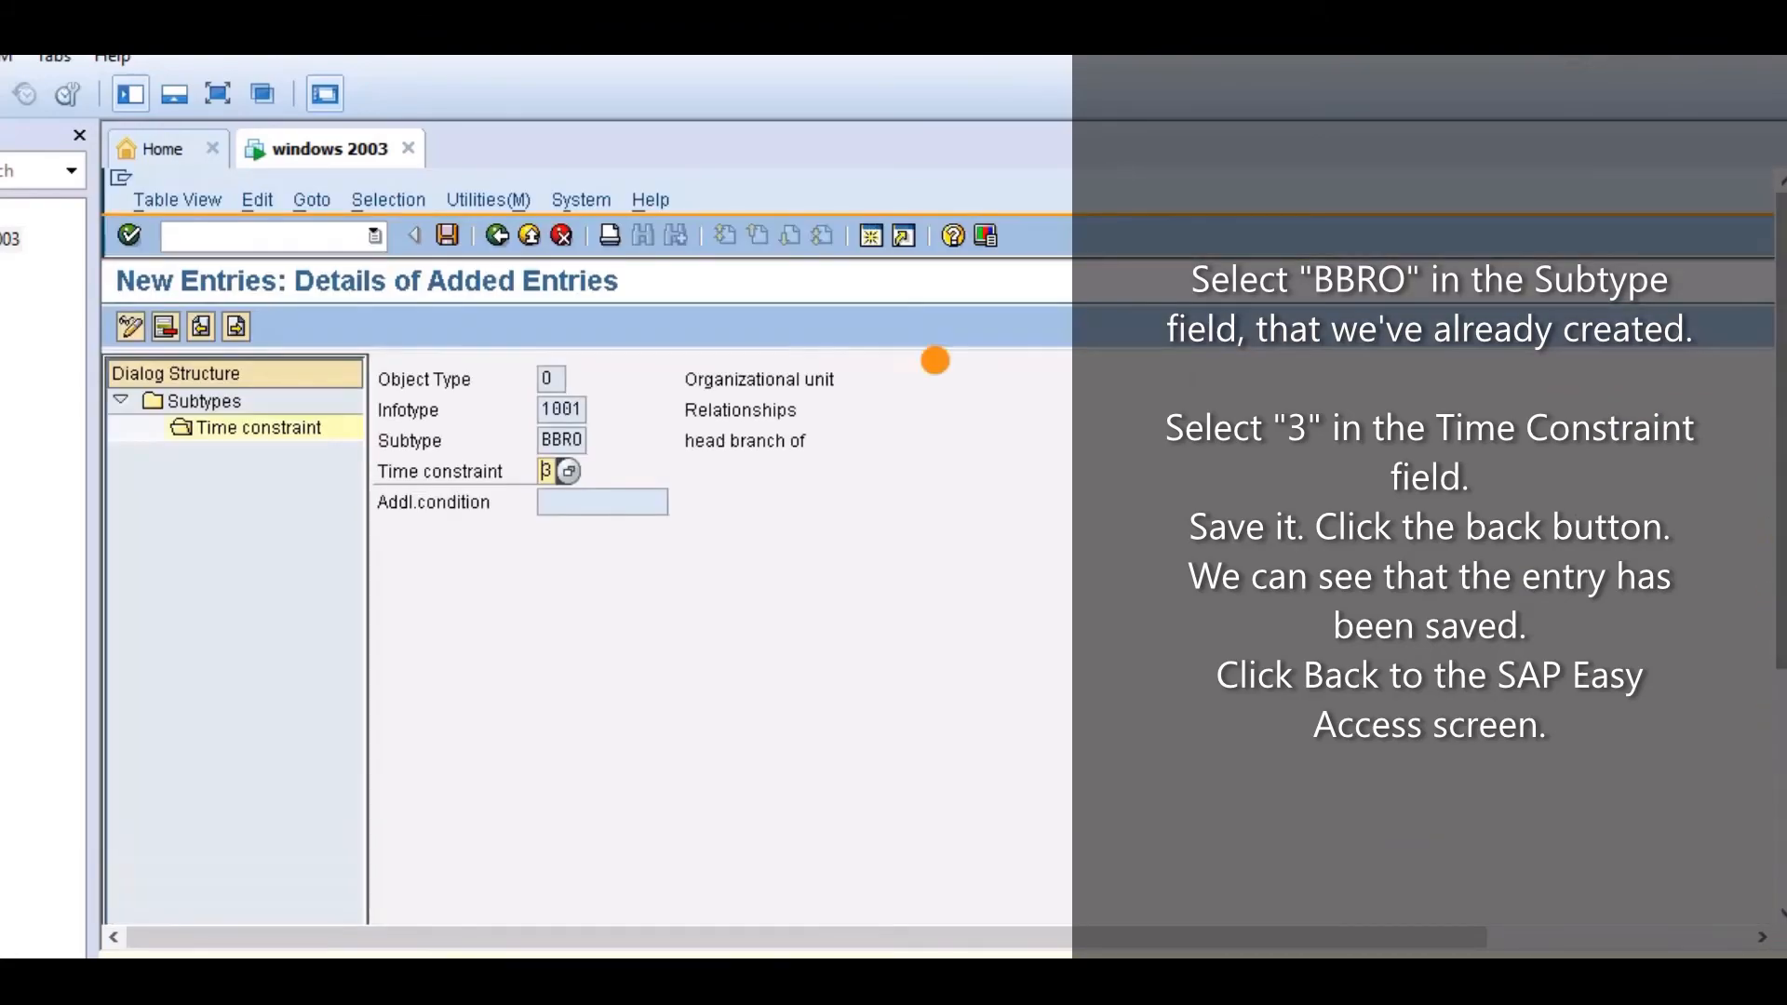
left_click(498, 236)
left_click(497, 237)
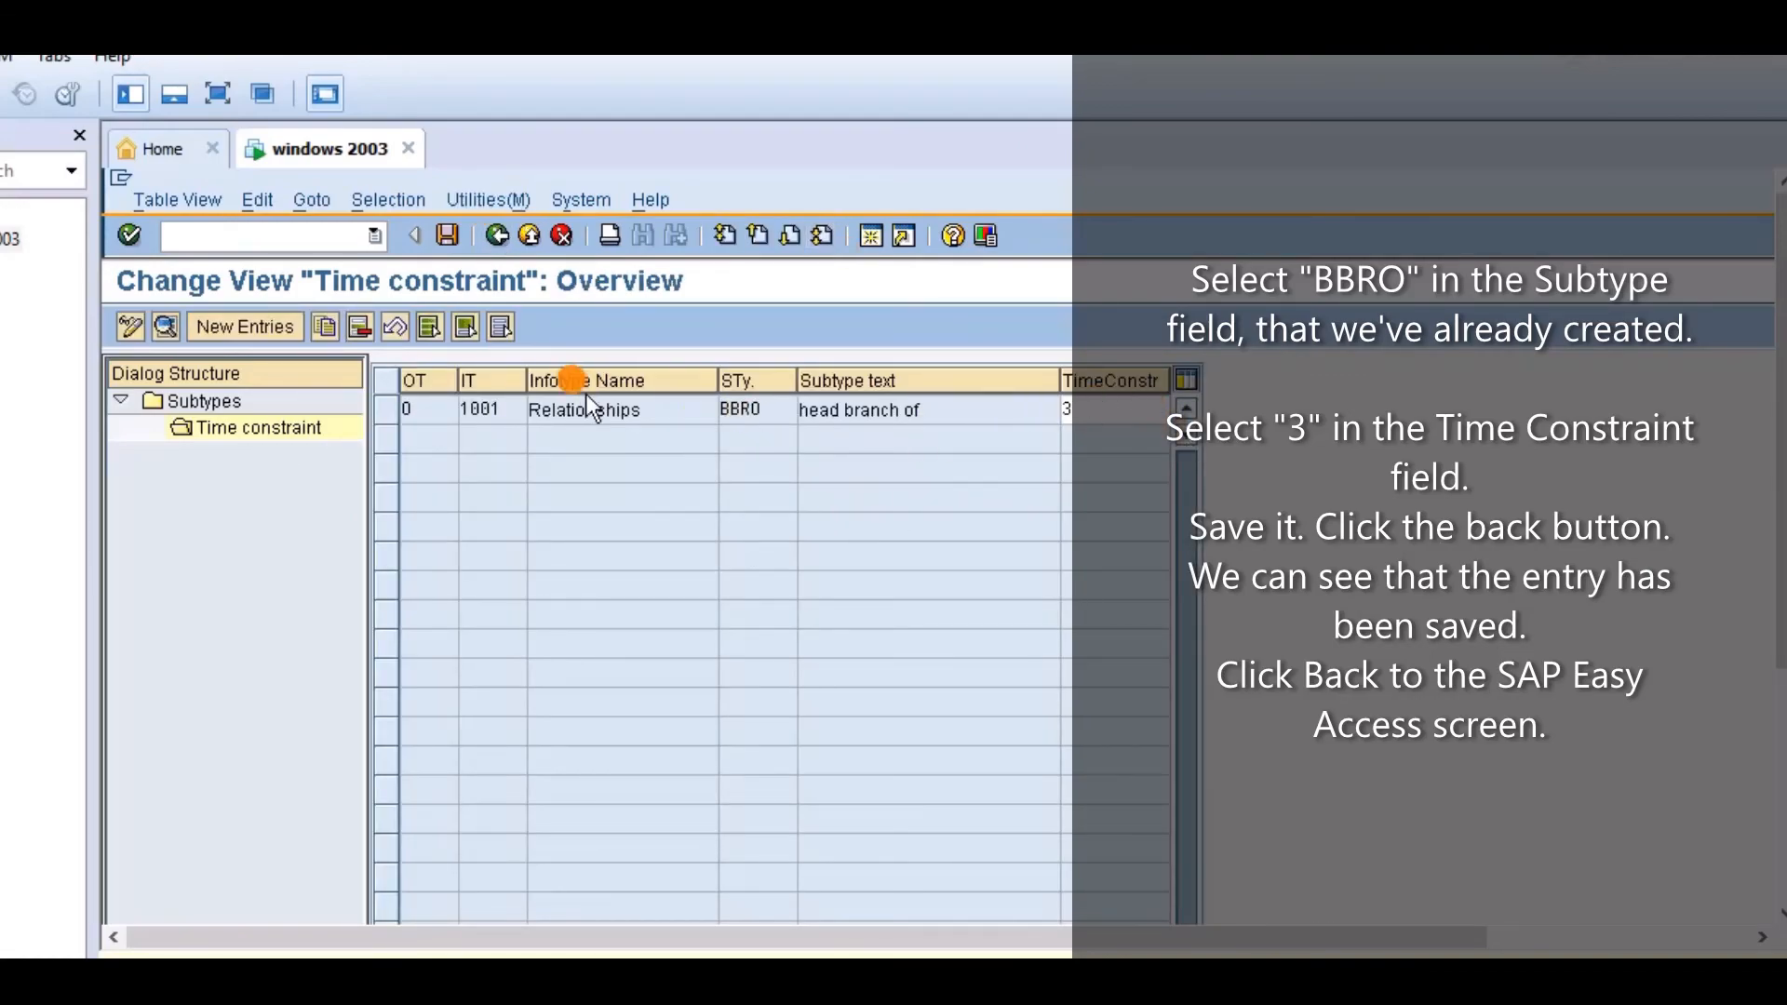
- Leave the subtype maintenance, the implementation guide and the customizing project screen to return to SAP Easy Access
left_click(498, 236)
left_click(498, 237)
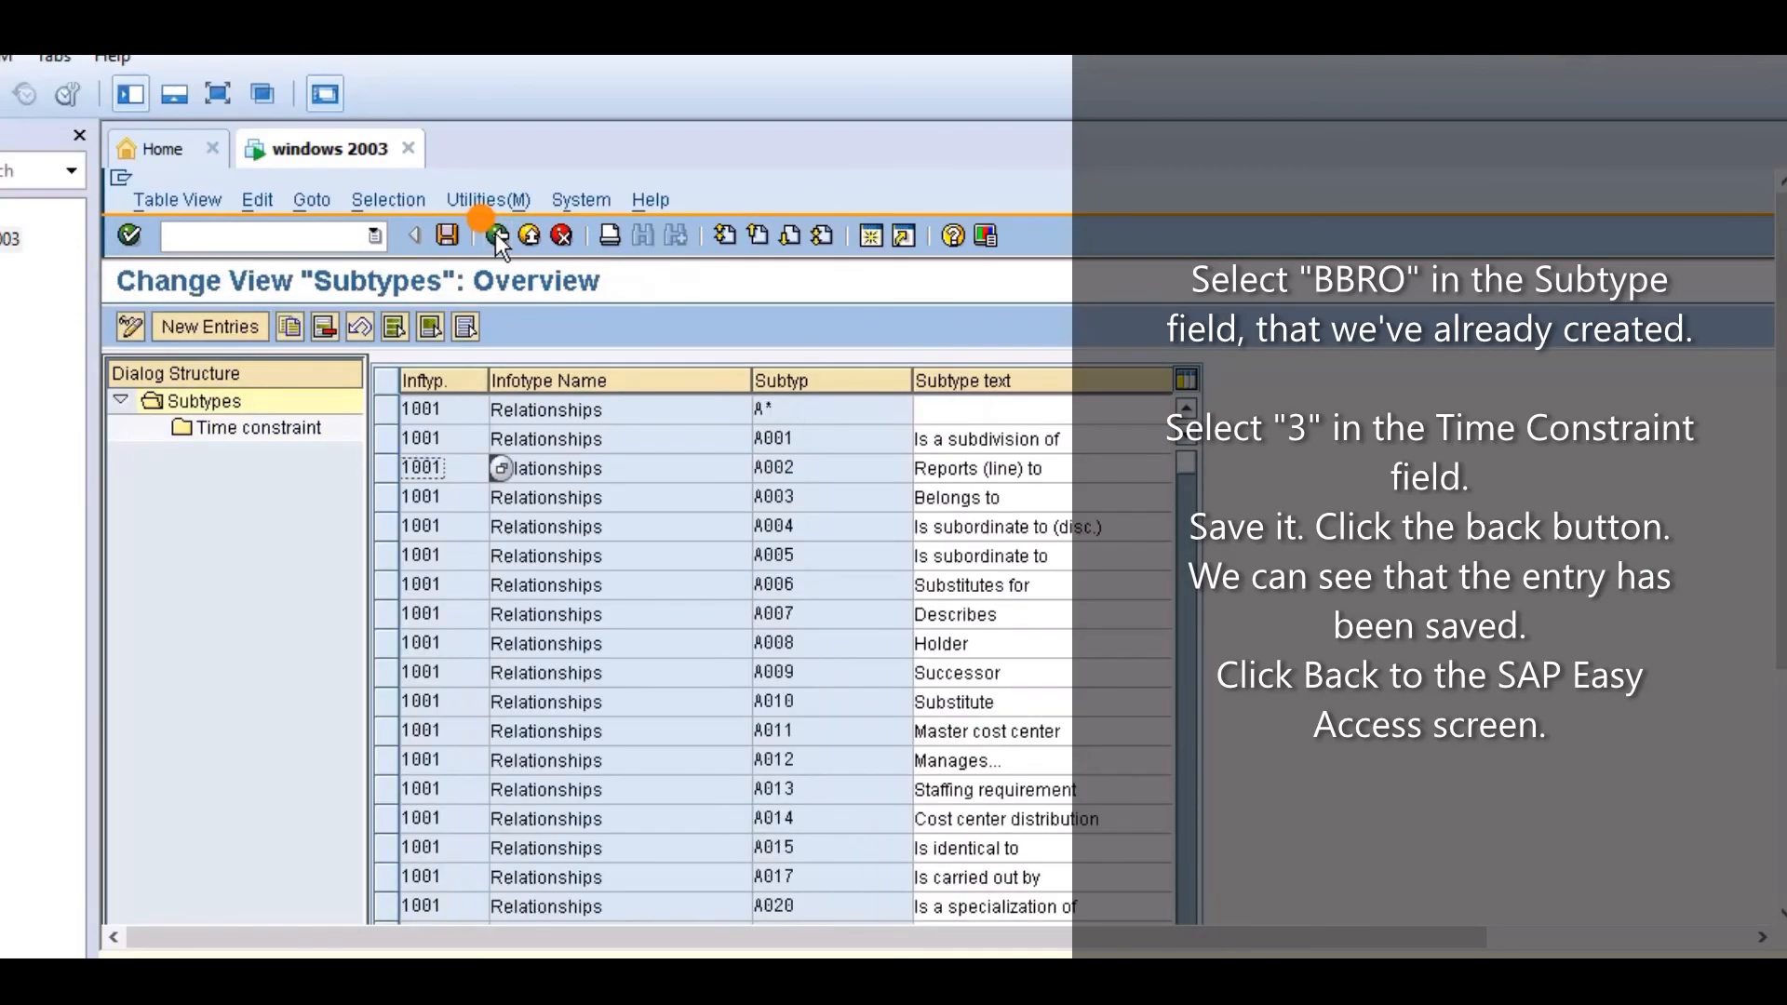
left_click(496, 235)
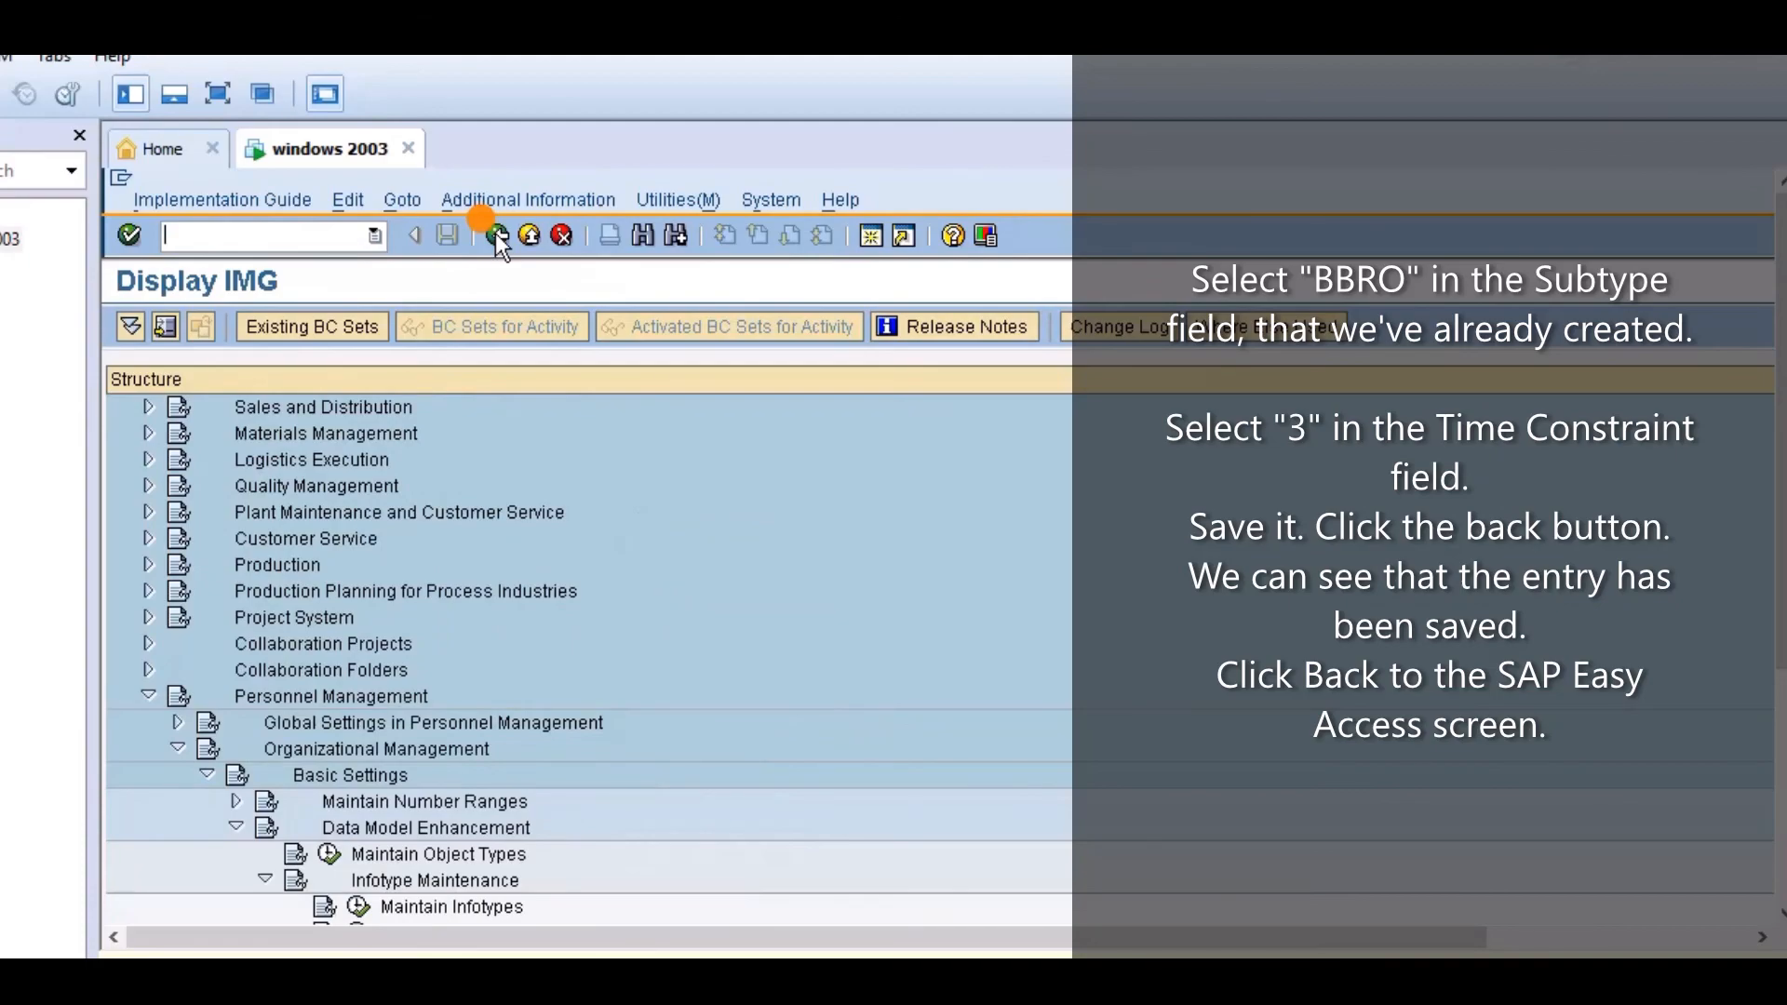
left_click(498, 236)
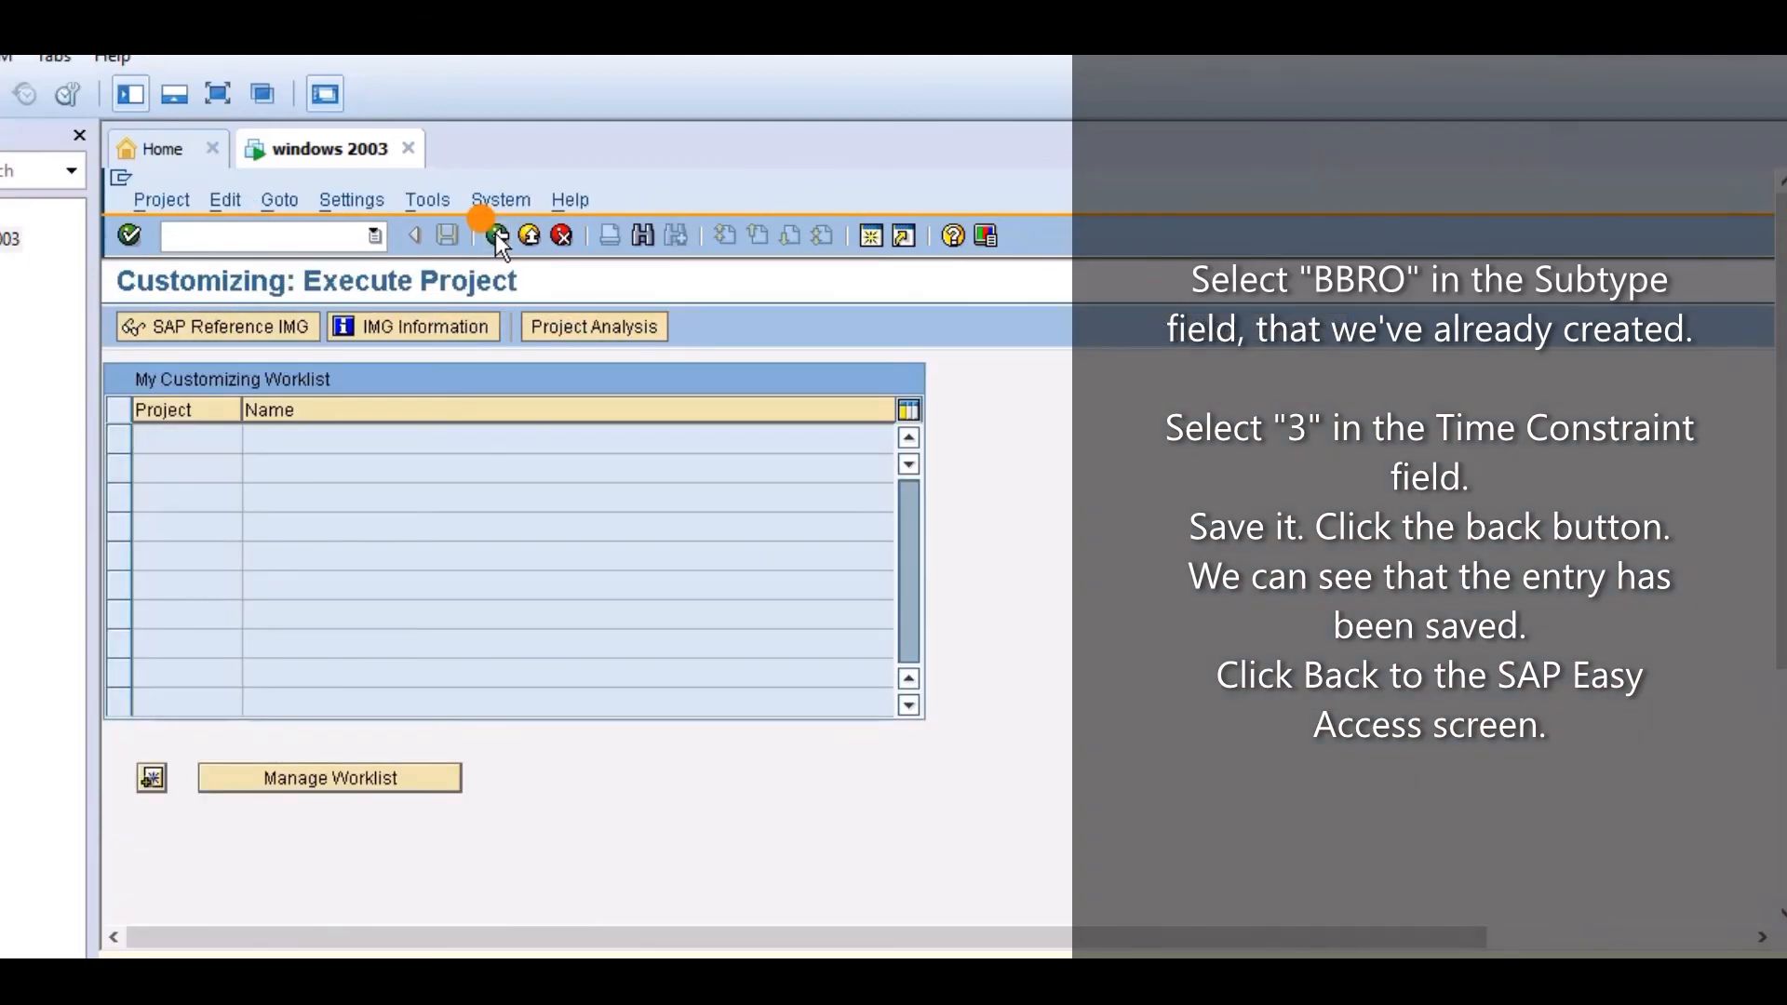
left_click(496, 235)
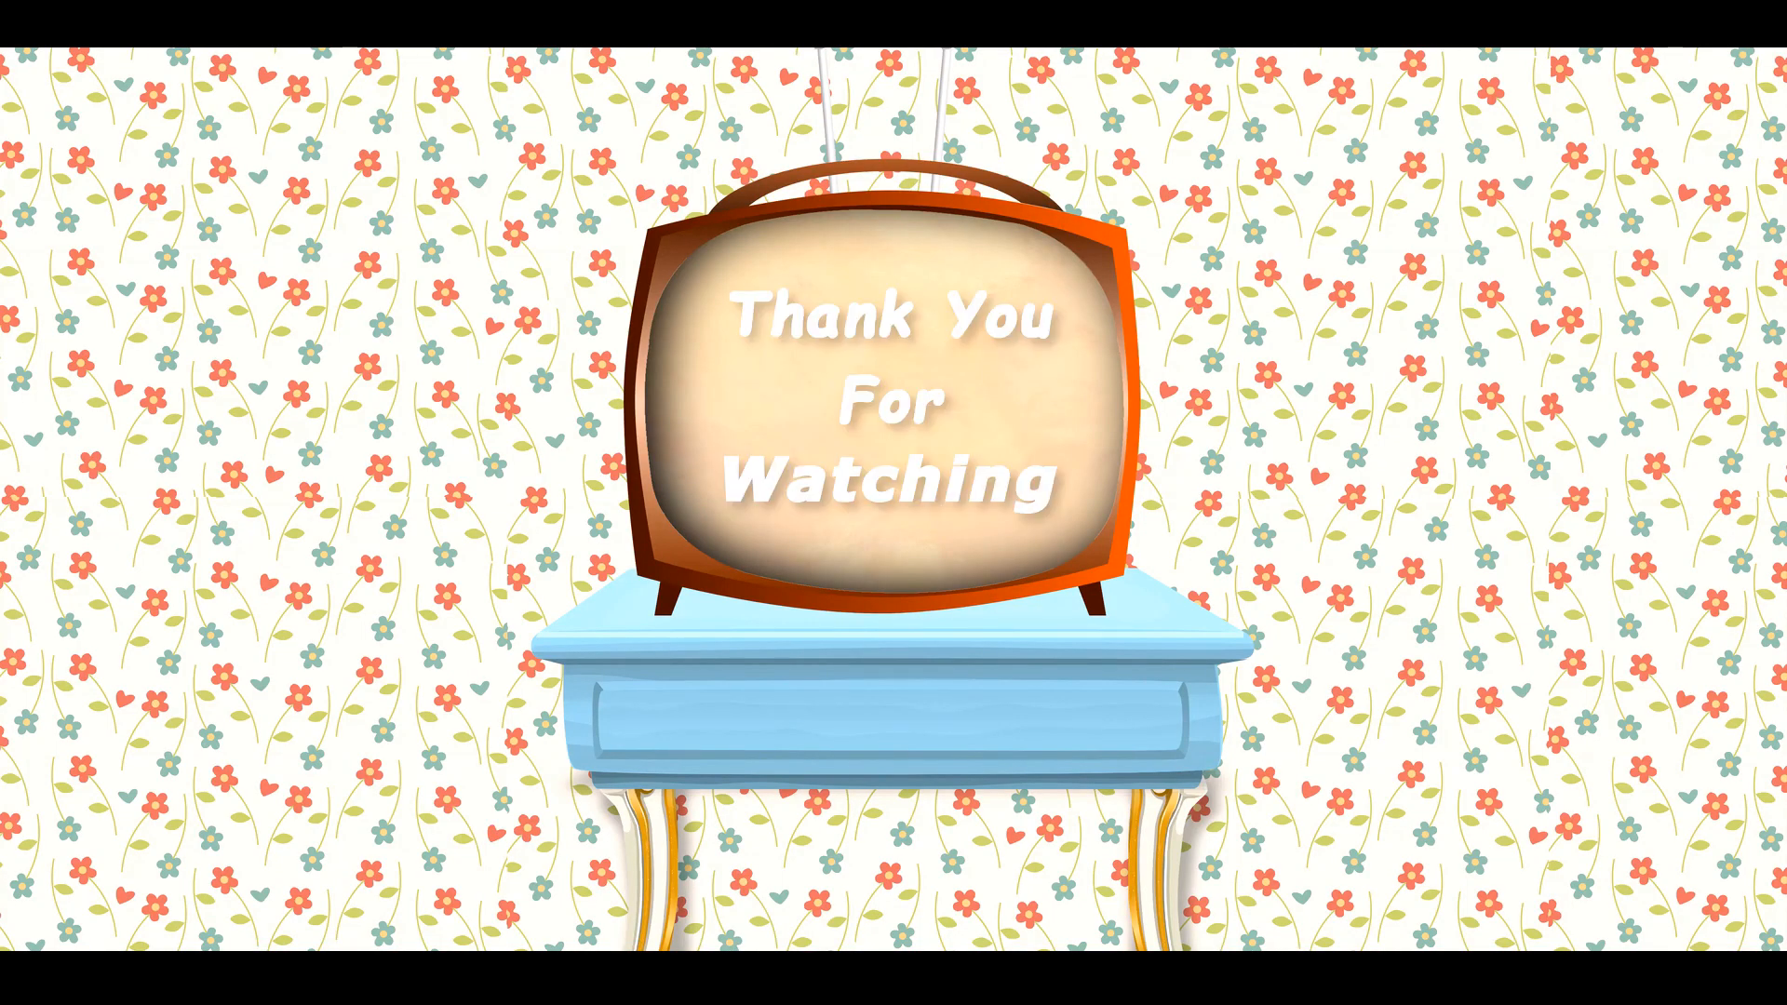